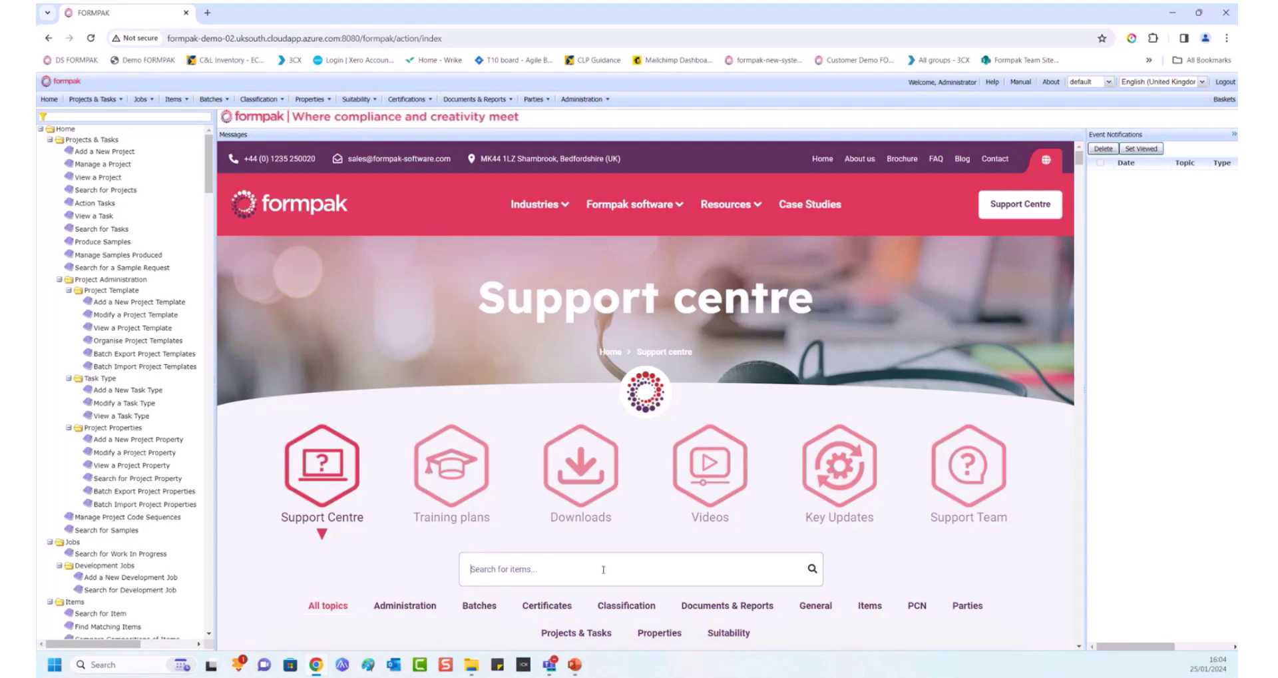
# Step: Search the support centre for "batches" and look through the listed help topics
pyautogui.write('batches')
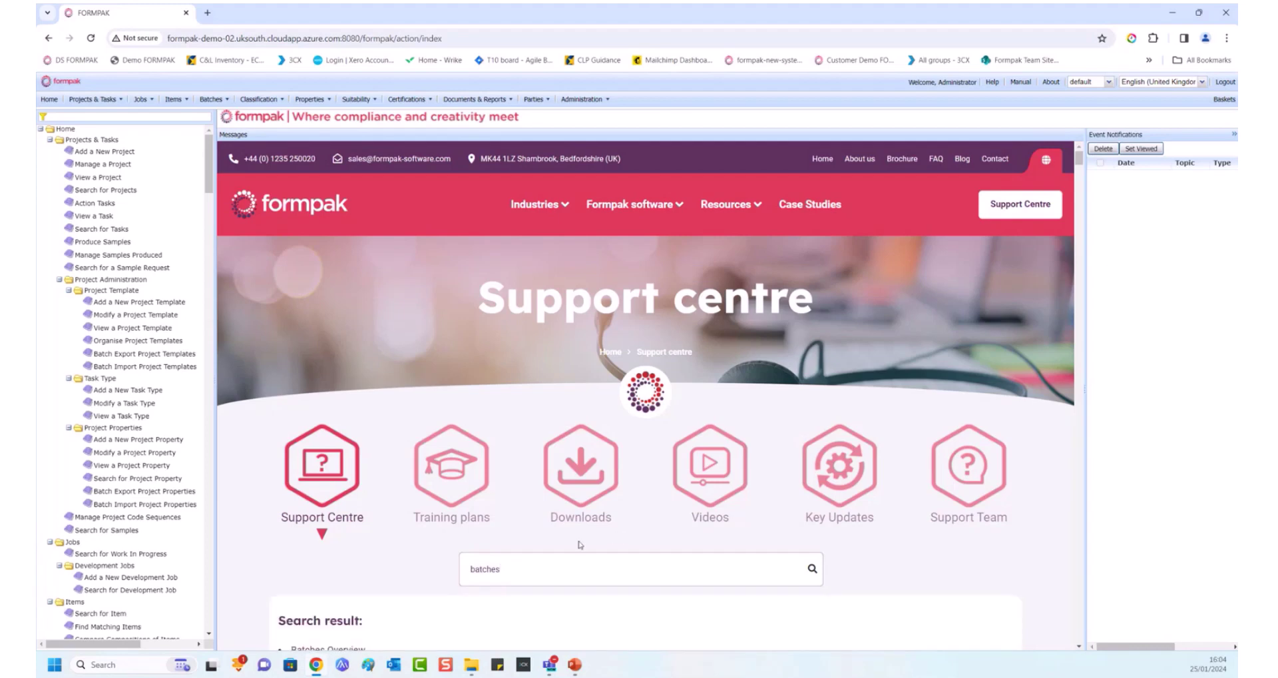
pyautogui.scroll(-2, 577, 545)
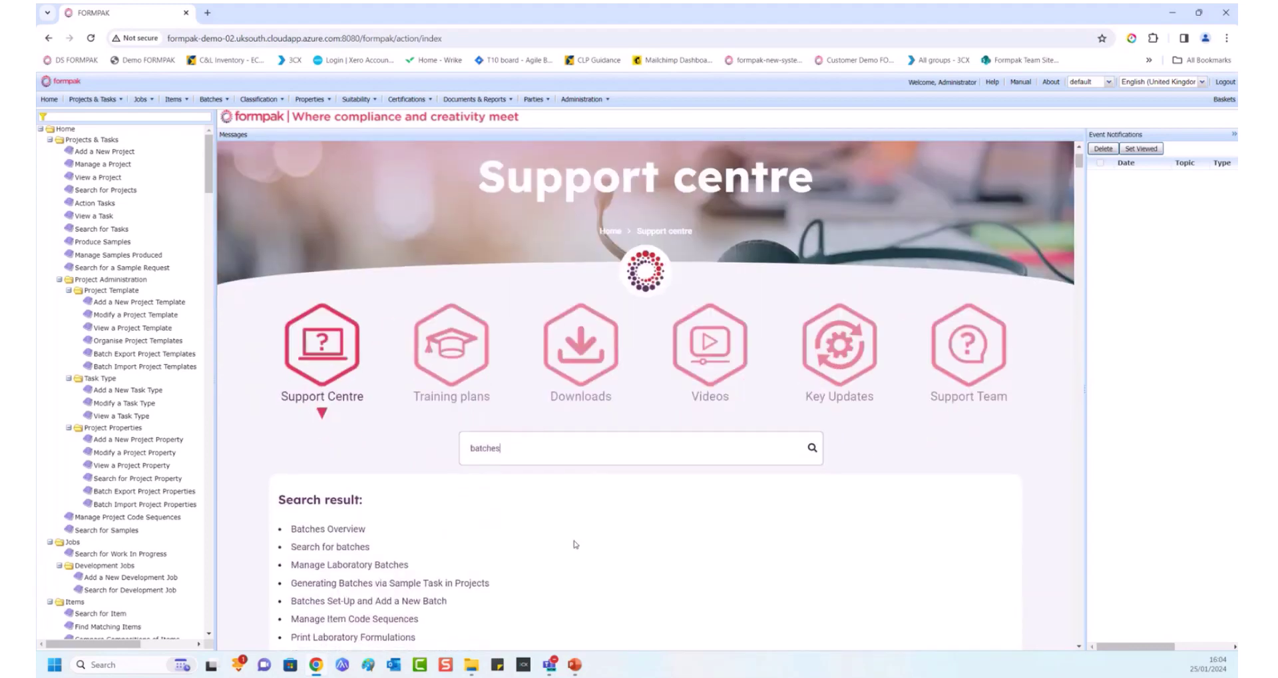
pyautogui.scroll(-2, 575, 544)
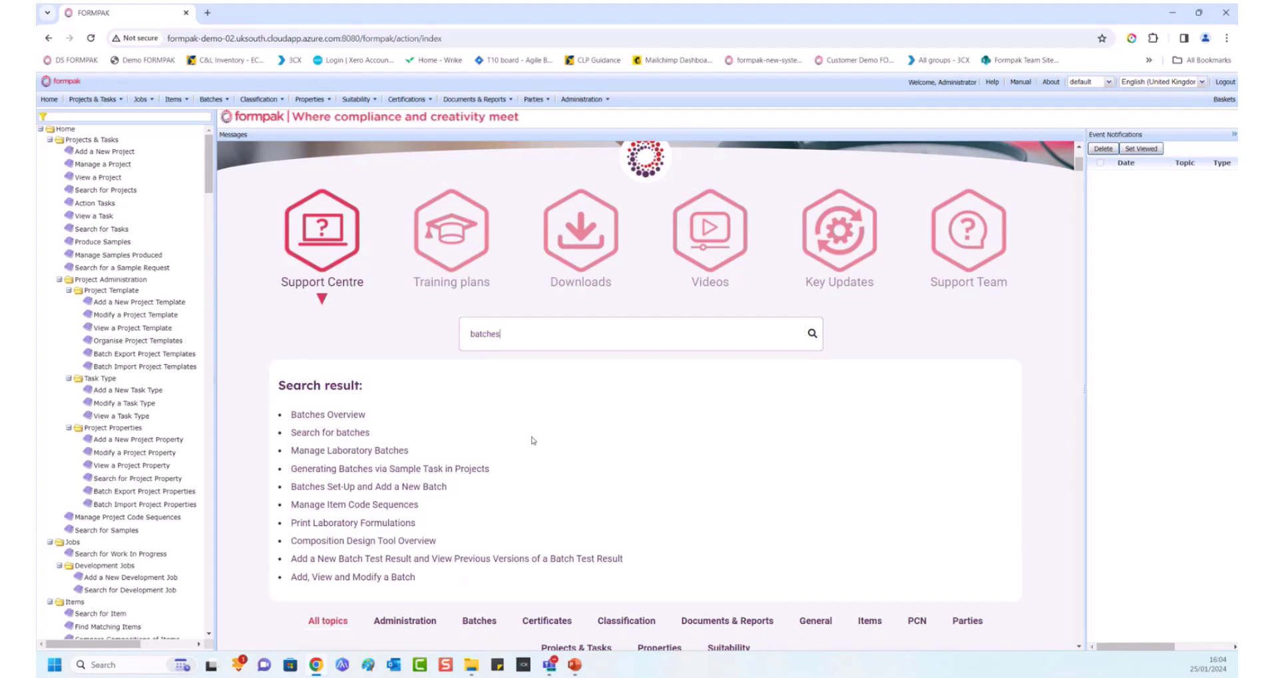
pyautogui.scroll(1, 533, 442)
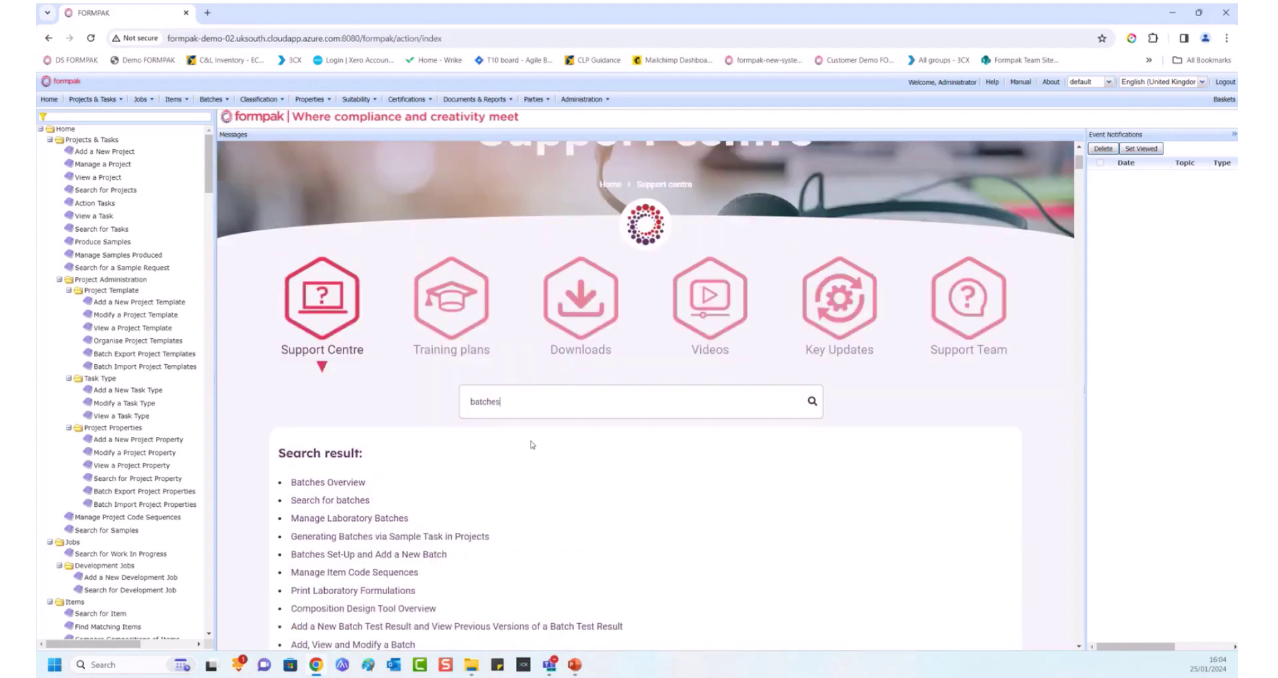
pyautogui.scroll(2, 532, 444)
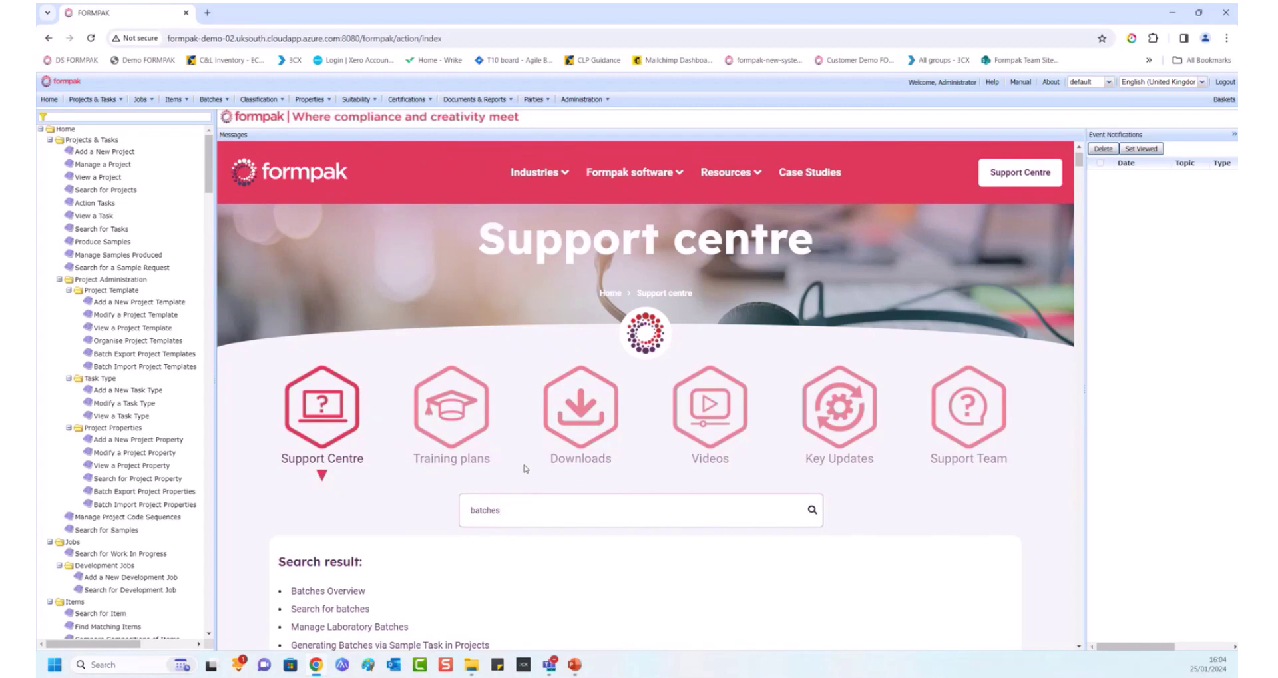
pyautogui.scroll(1, 359, 386)
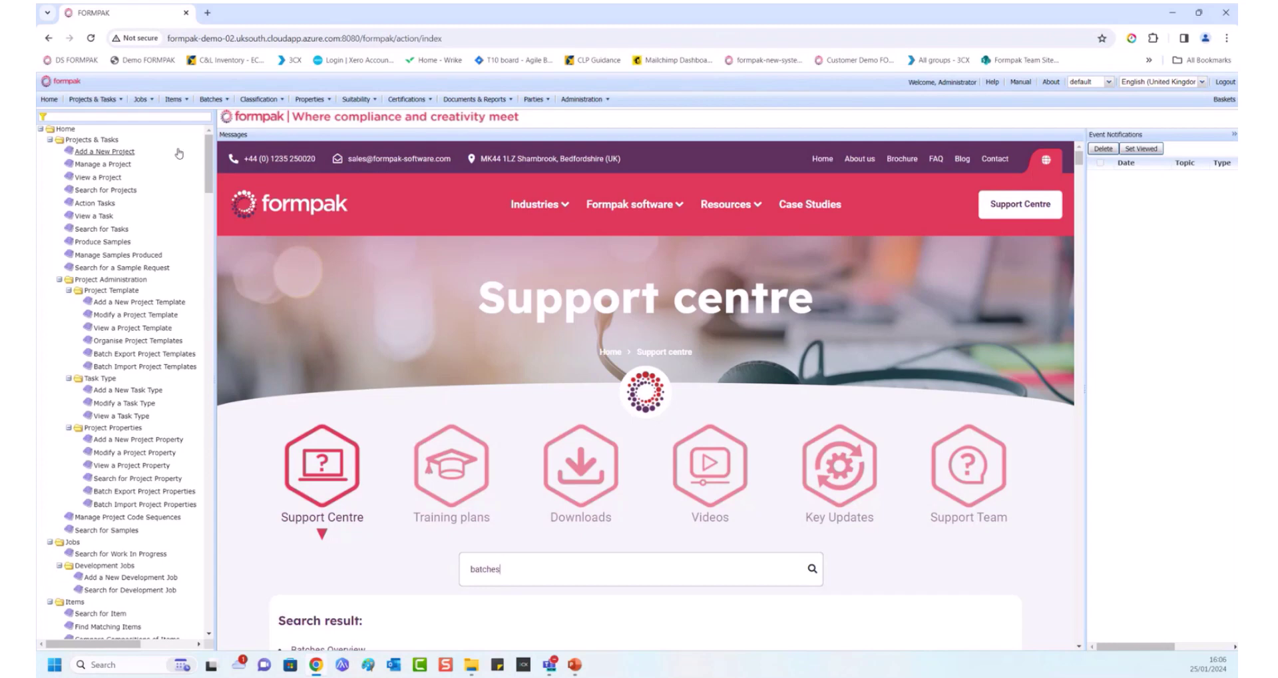
# Step: Filter the navigation tree for "manage item code" and open Manage Item Code Sequences
pyautogui.click(170, 117)
pyautogui.write('mana')
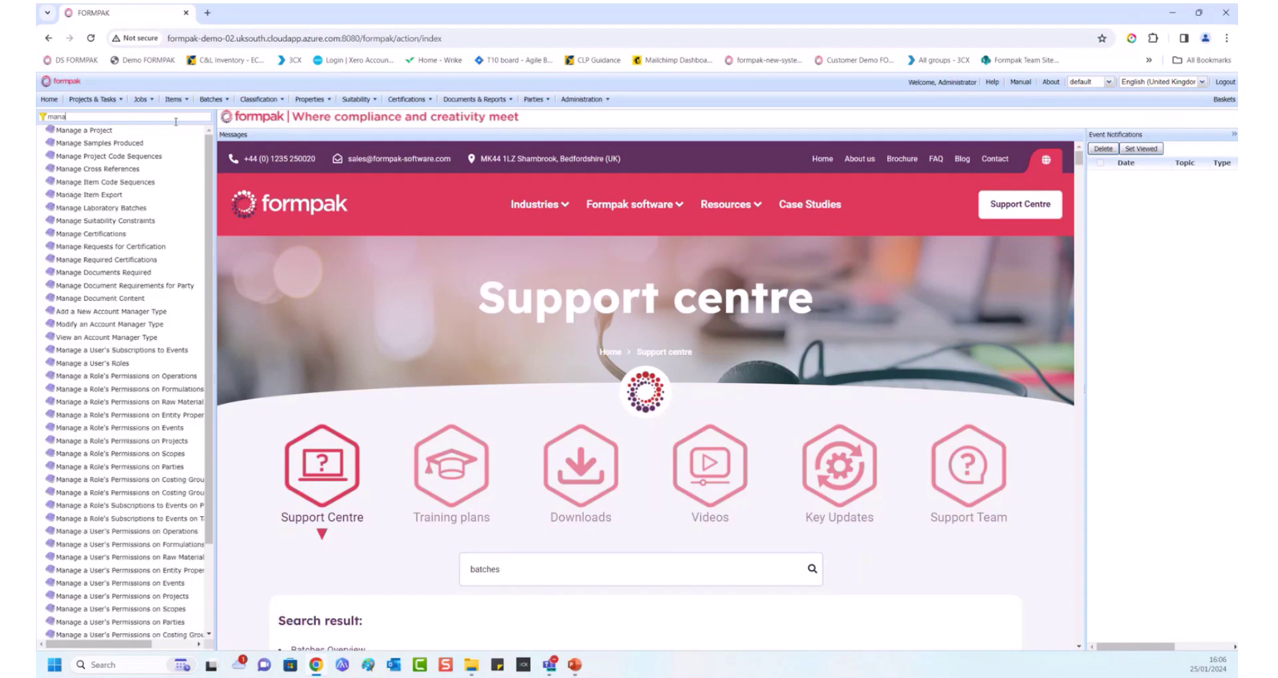
pyautogui.write('ge it')
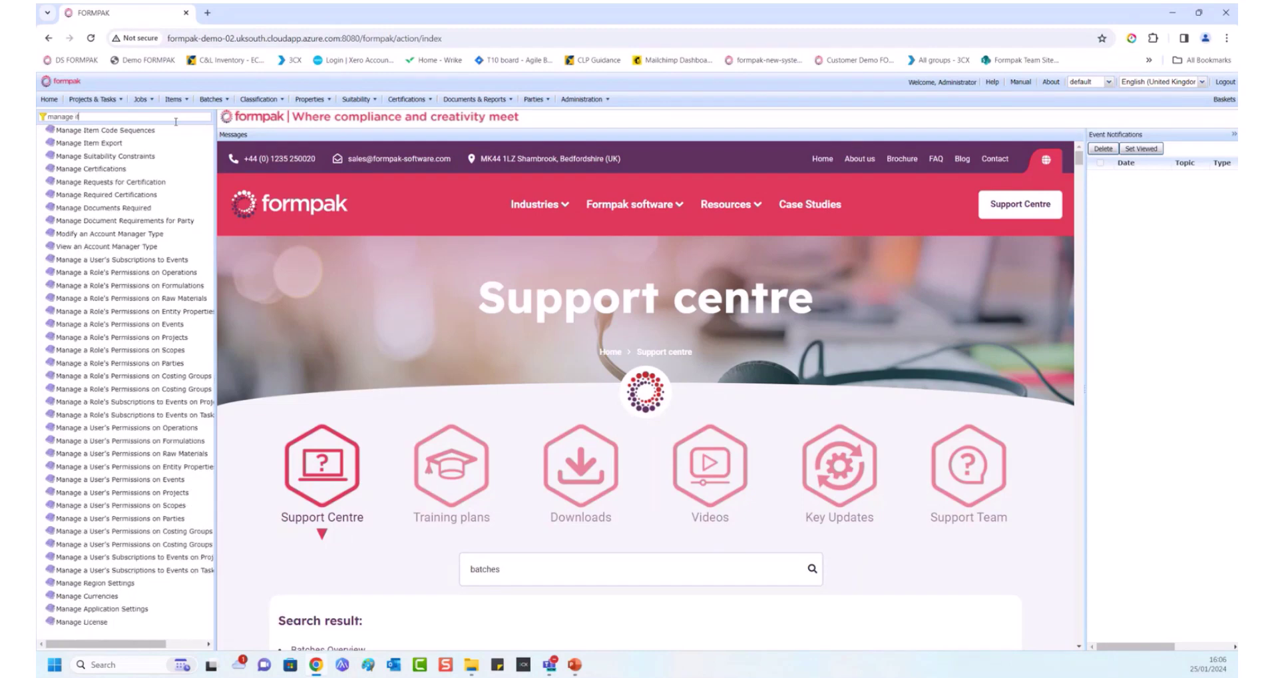
pyautogui.write('em codes')
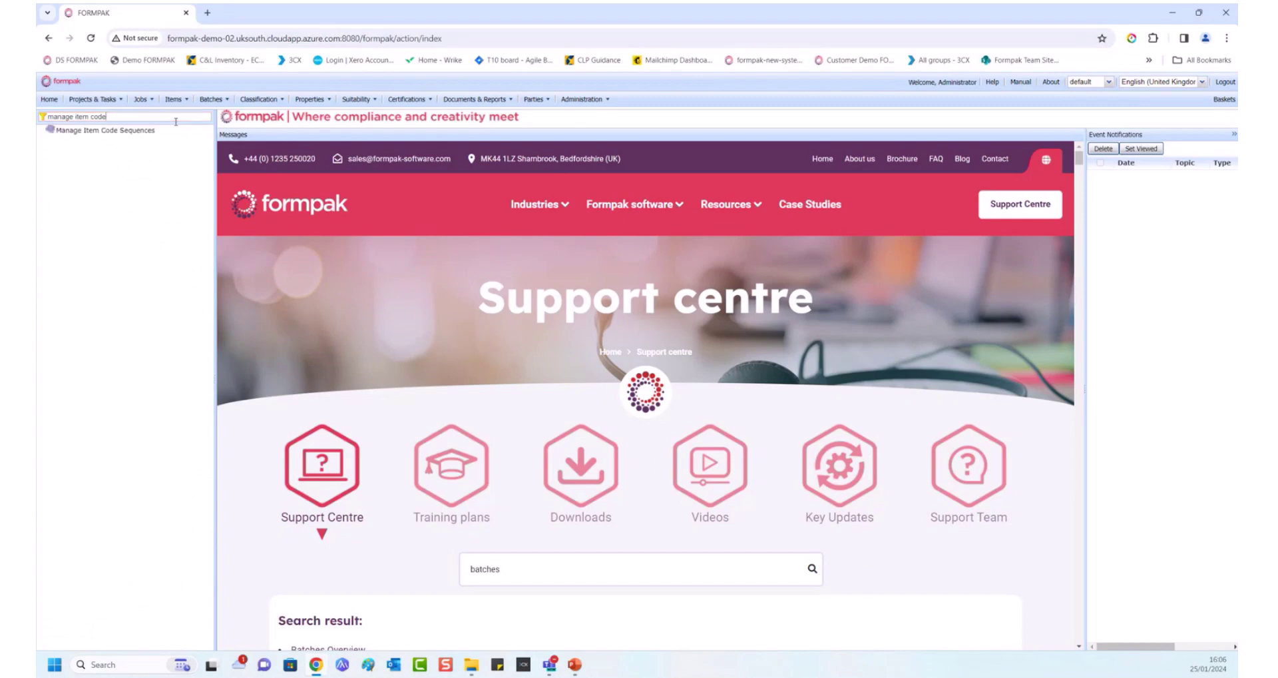
pyautogui.click(105, 130)
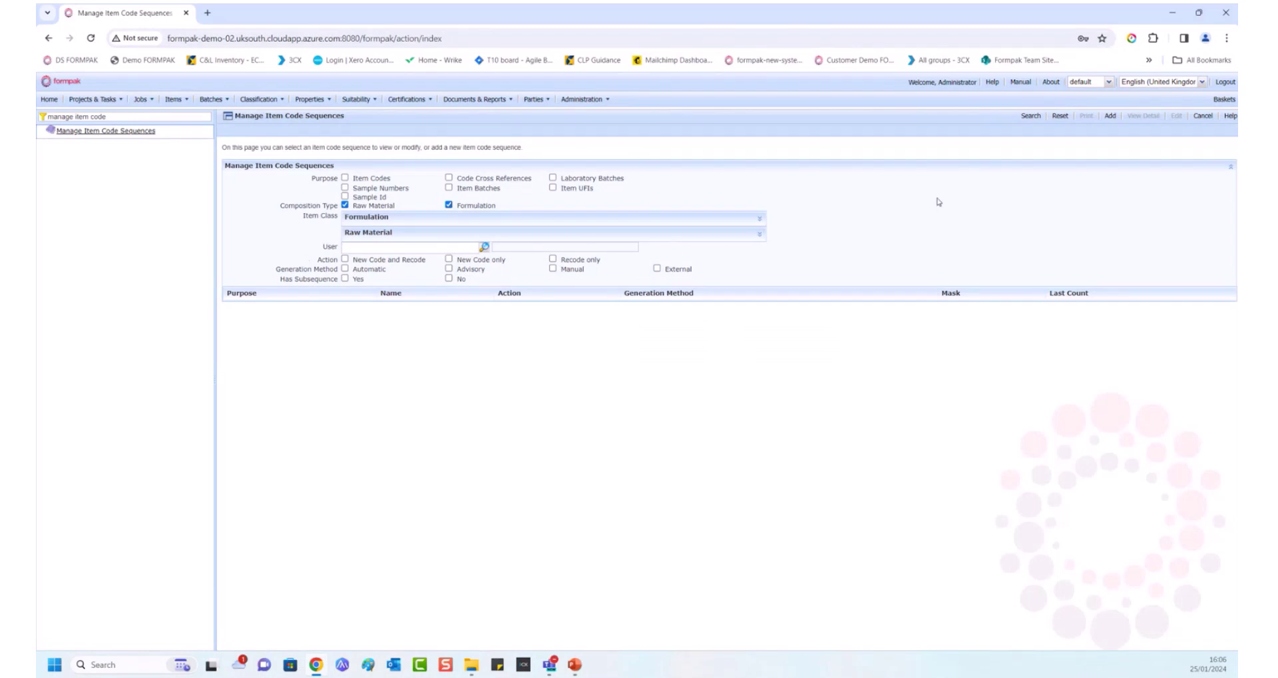
# Step: Start a new item code sequence and name it "Batch Management"
pyautogui.click(1111, 117)
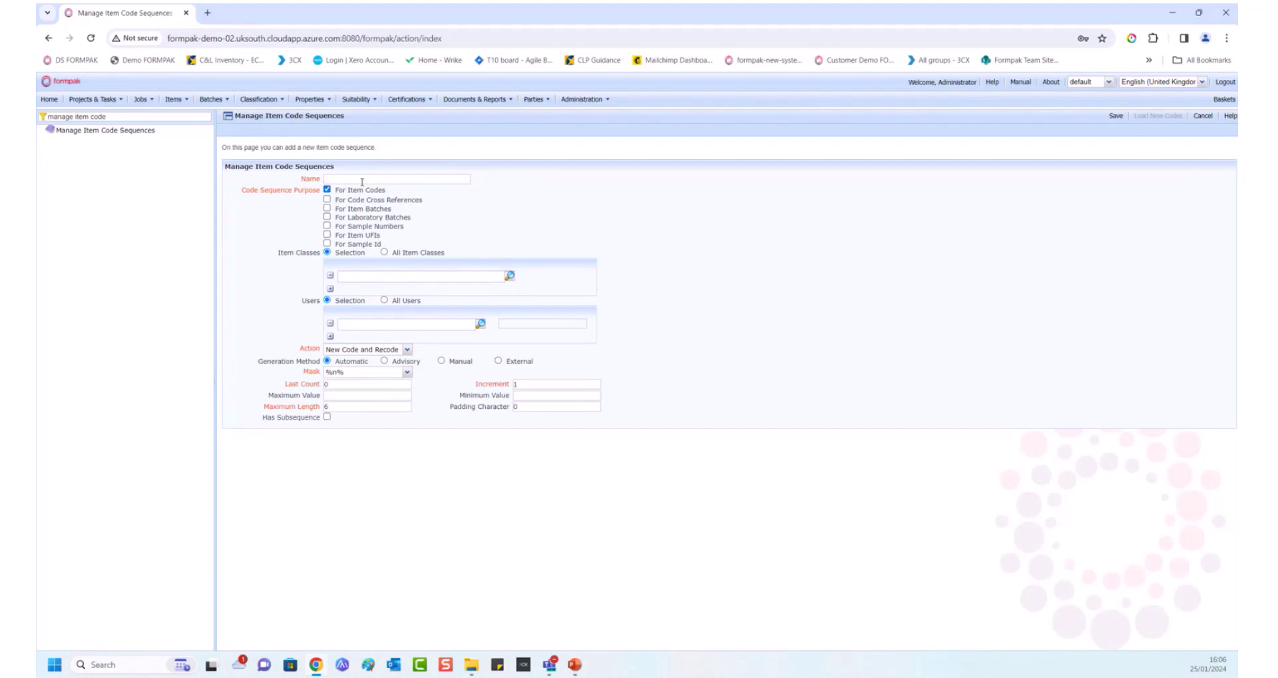
pyautogui.click(362, 179)
pyautogui.write('Batch Manage4ment')
pyautogui.press('BackSpace')
pyautogui.press('BackSpace')
pyautogui.press('BackSpace')
pyautogui.write('men')
# Step: Set the sequence's purpose to item batches only, and apply it to all item classes and all users
pyautogui.click(328, 191)
pyautogui.click(327, 208)
pyautogui.click(384, 252)
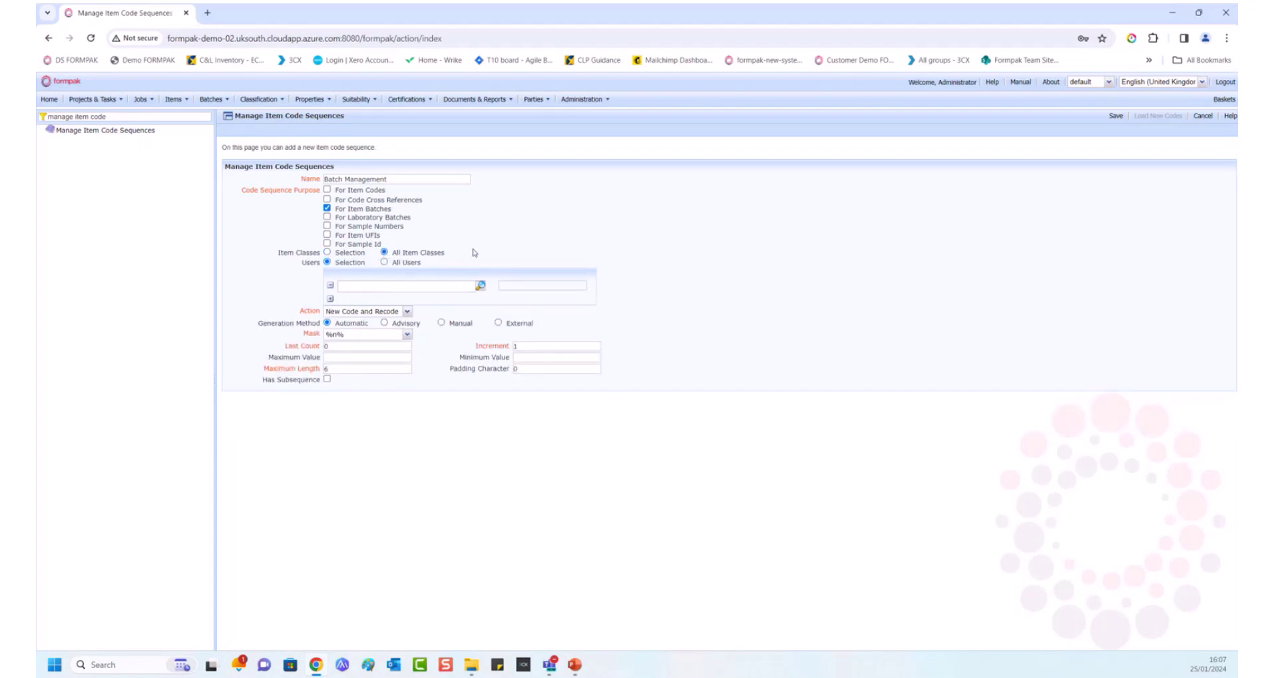
pyautogui.click(384, 262)
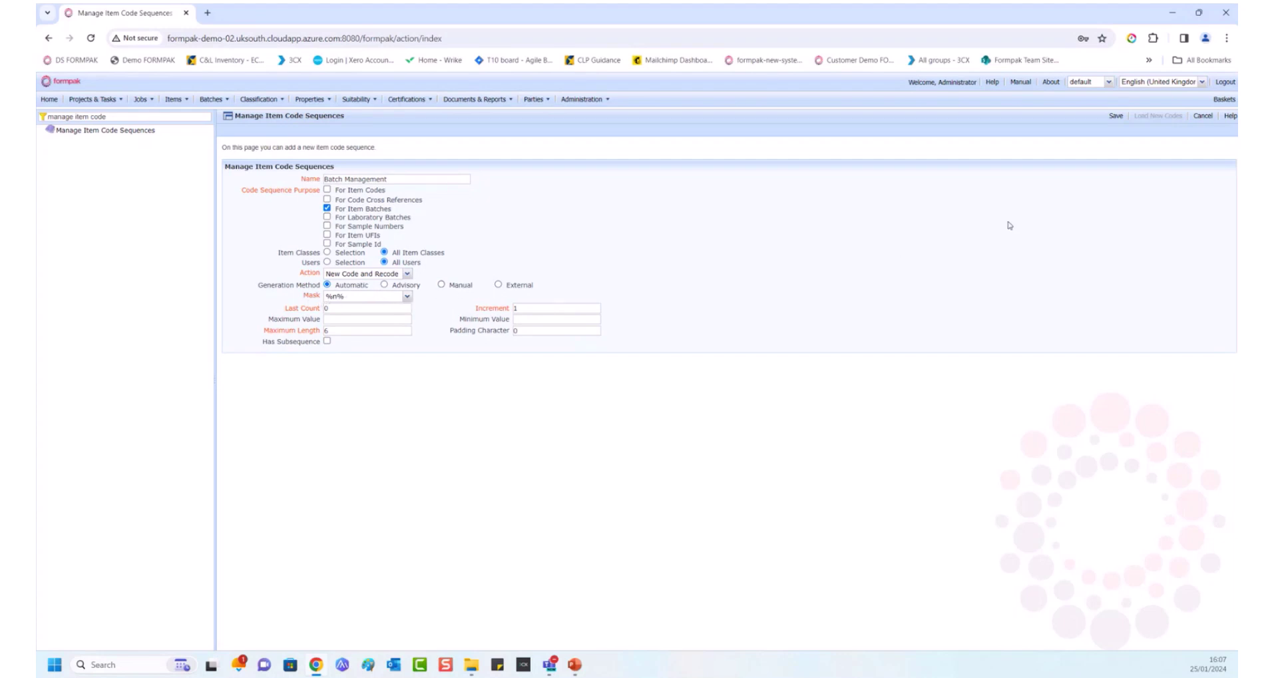
# Step: Consult the help page on item code sequences, close it, and save the new sequence
pyautogui.click(1231, 117)
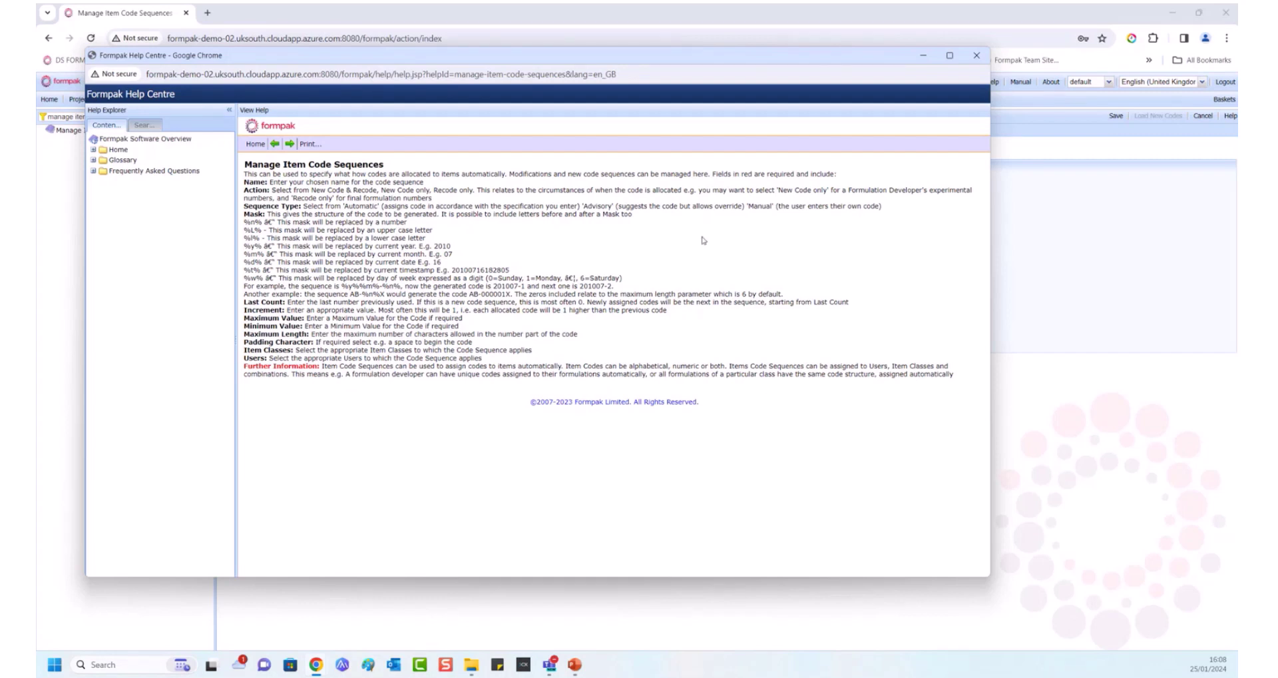
pyautogui.click(976, 59)
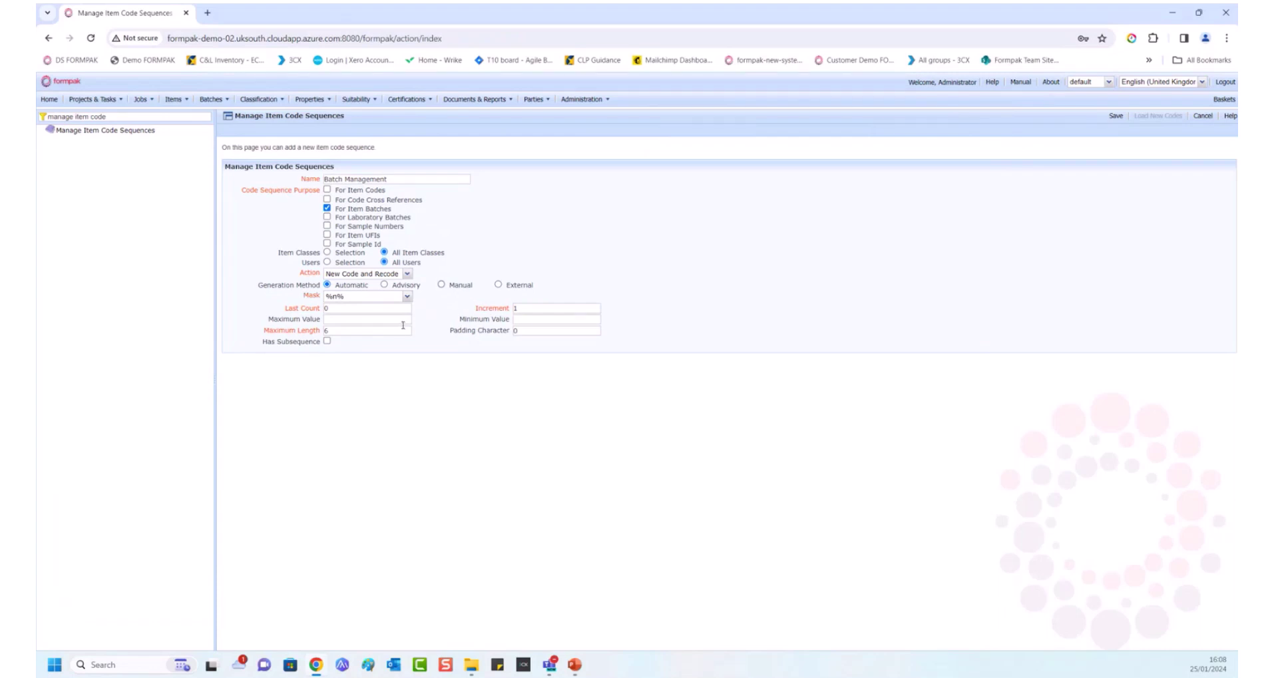
pyautogui.click(1116, 116)
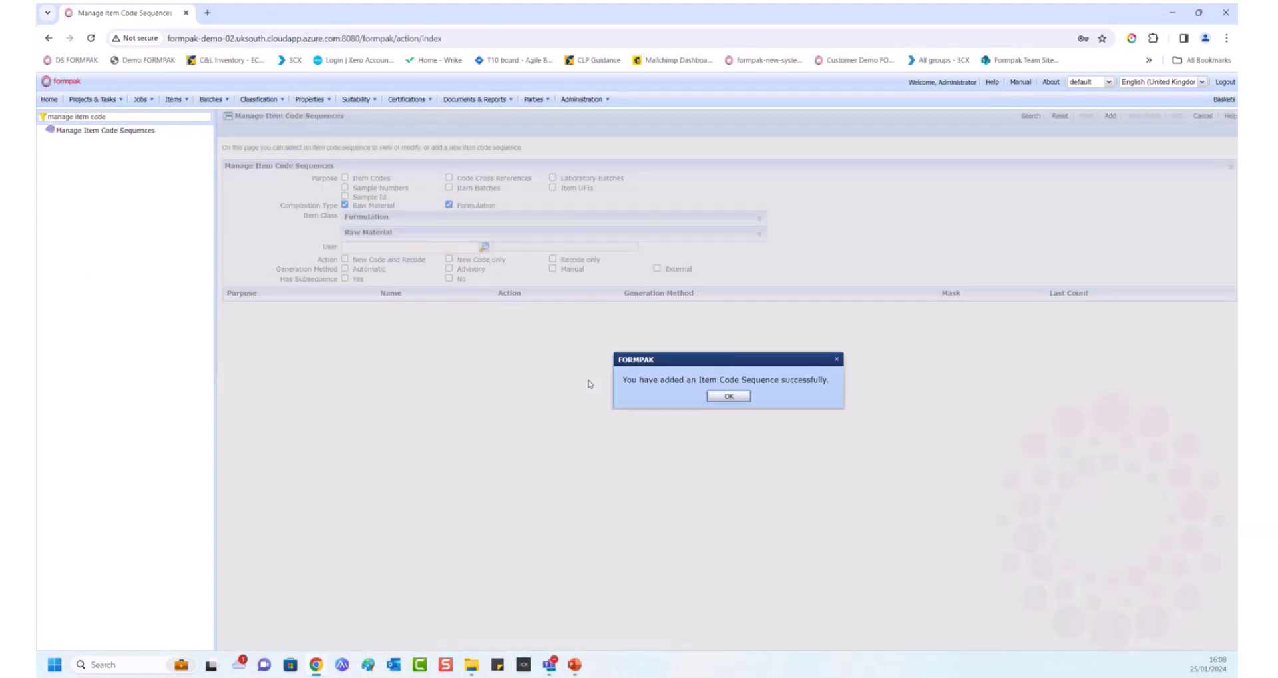
pyautogui.click(738, 401)
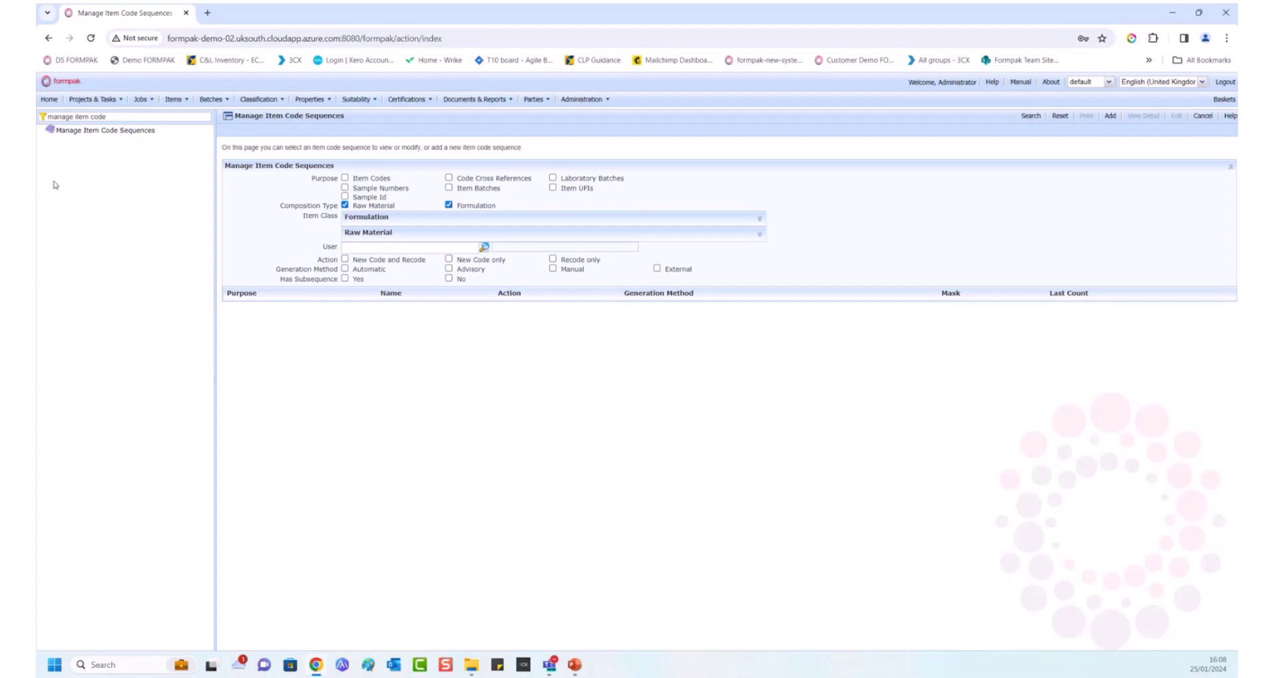
# Step: Clear the navigation filter and start a new batch property with code GC and name "Gas Chromo"
pyautogui.tripleClick(74, 116)
pyautogui.click(208, 100)
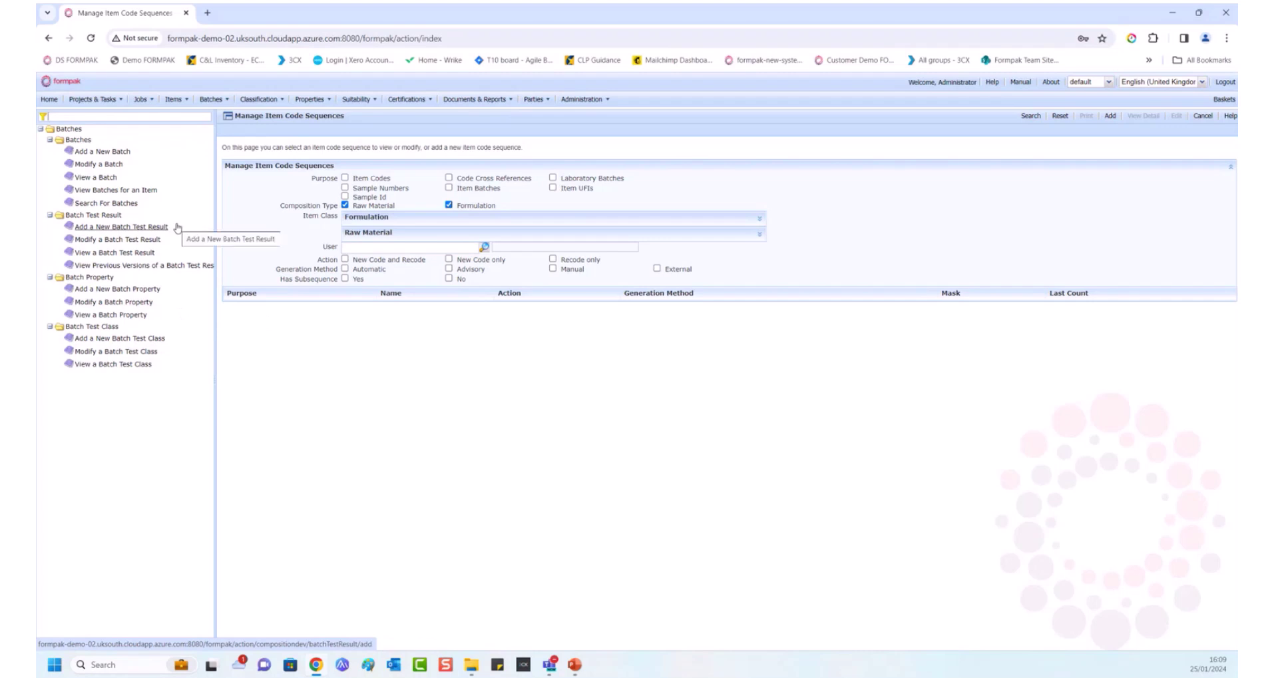
pyautogui.click(122, 290)
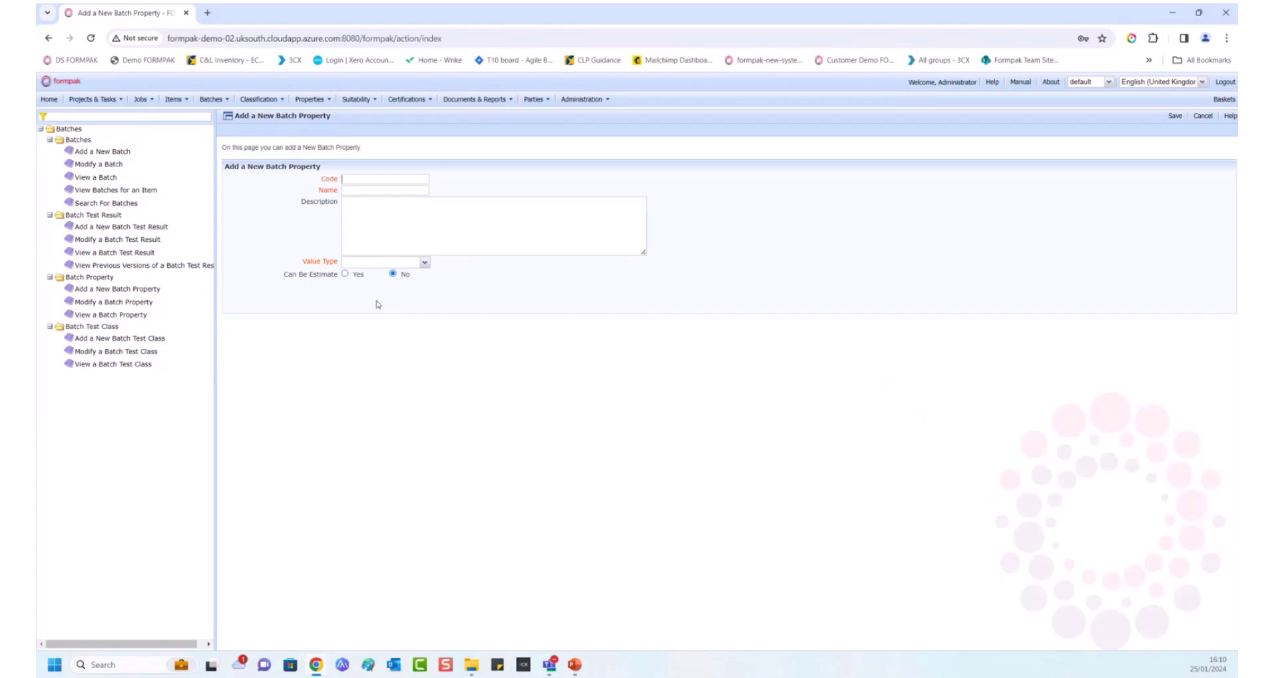
pyautogui.click(352, 176)
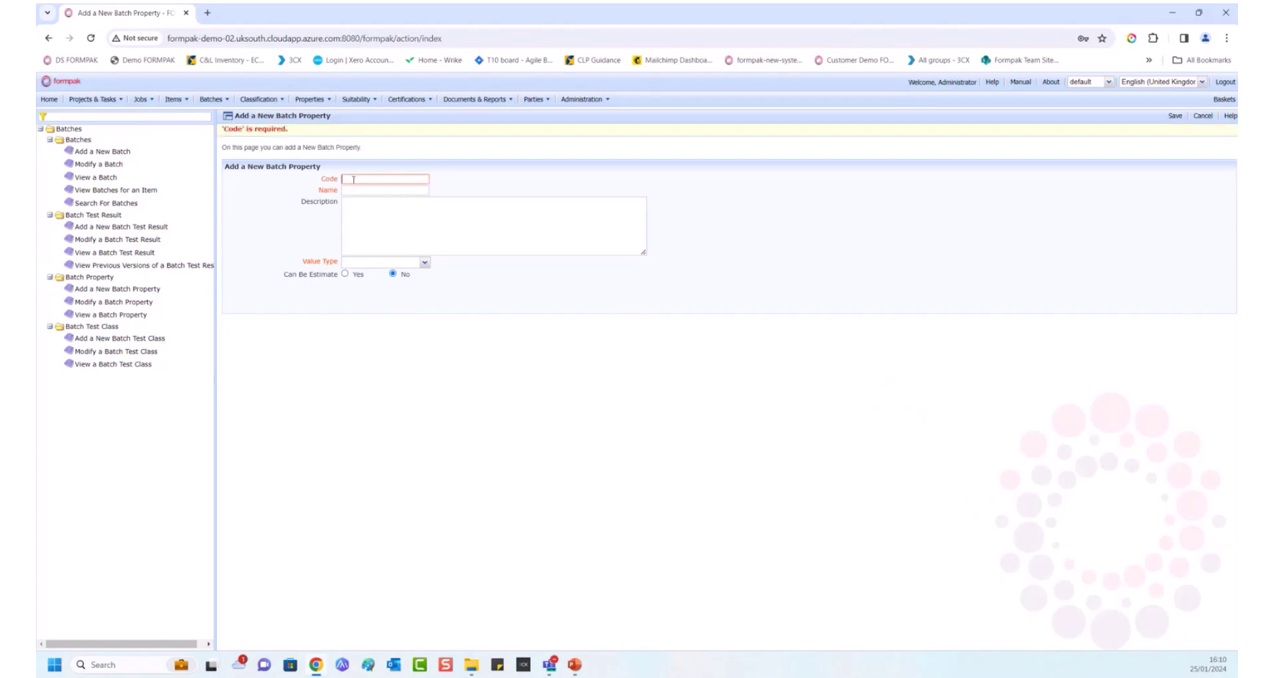
pyautogui.write('GC')
pyautogui.click(354, 191)
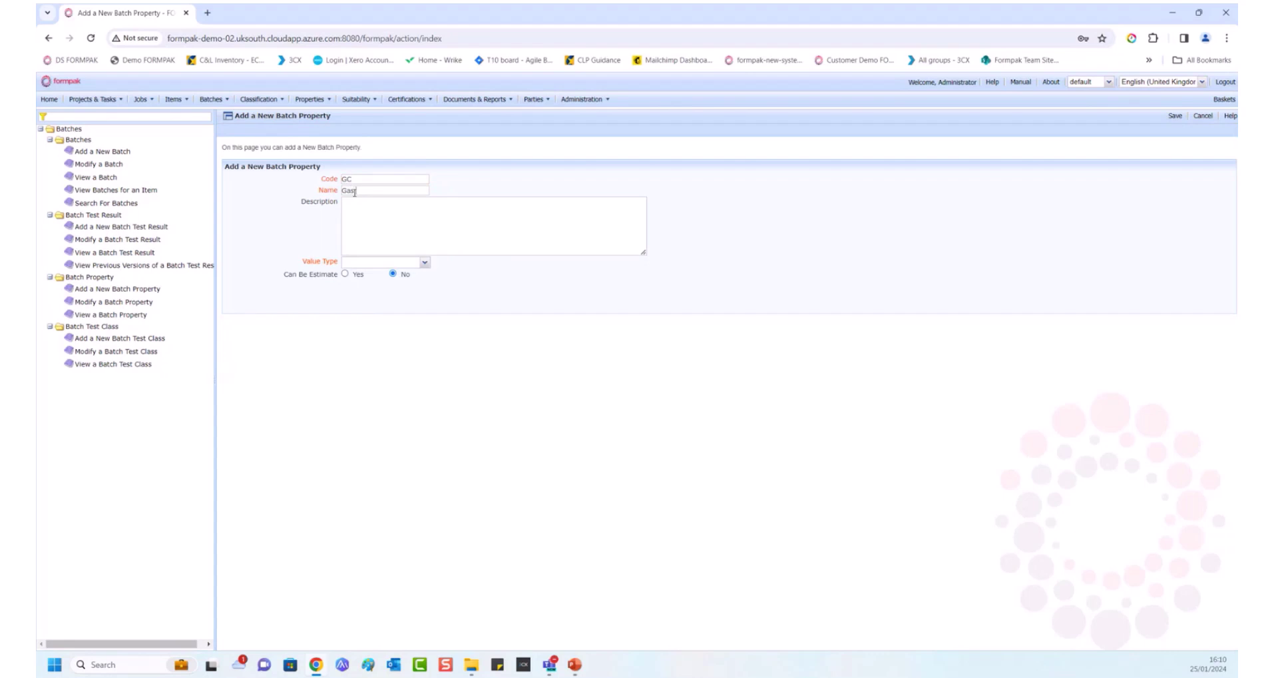
pyautogui.write('Gas Chromo')
# Step: Set the batch property's value type to Yes/No and save it
pyautogui.click(425, 264)
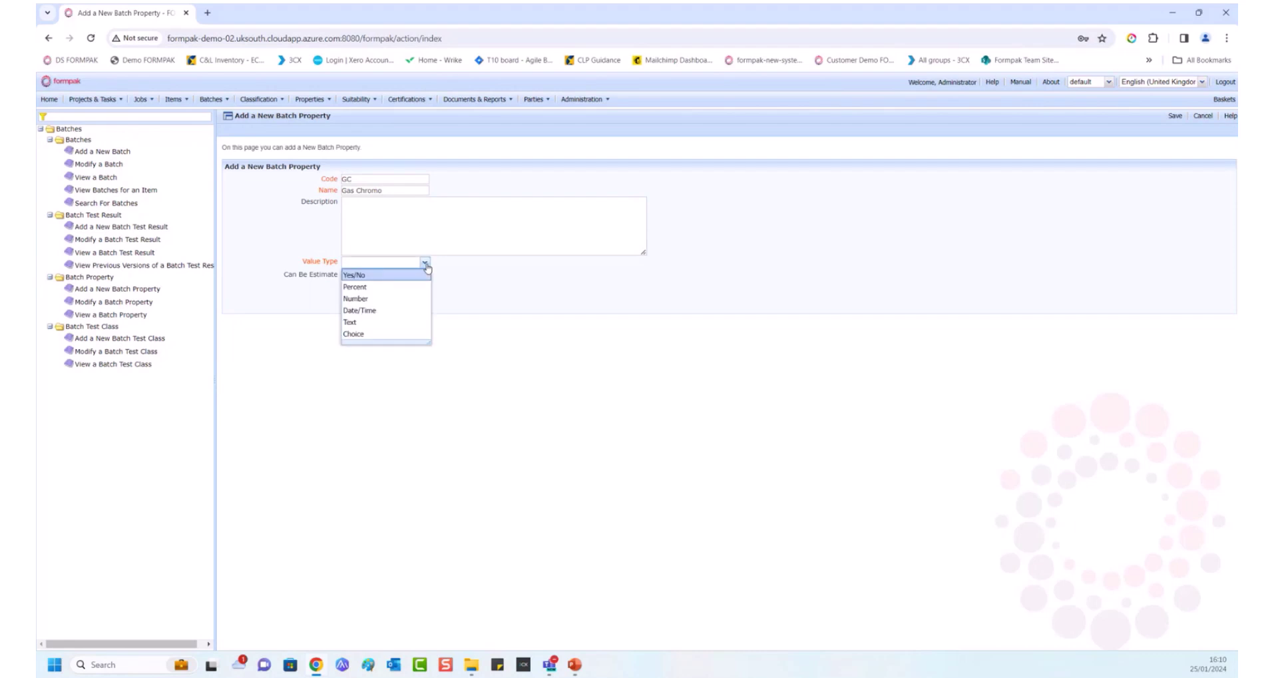
pyautogui.click(390, 277)
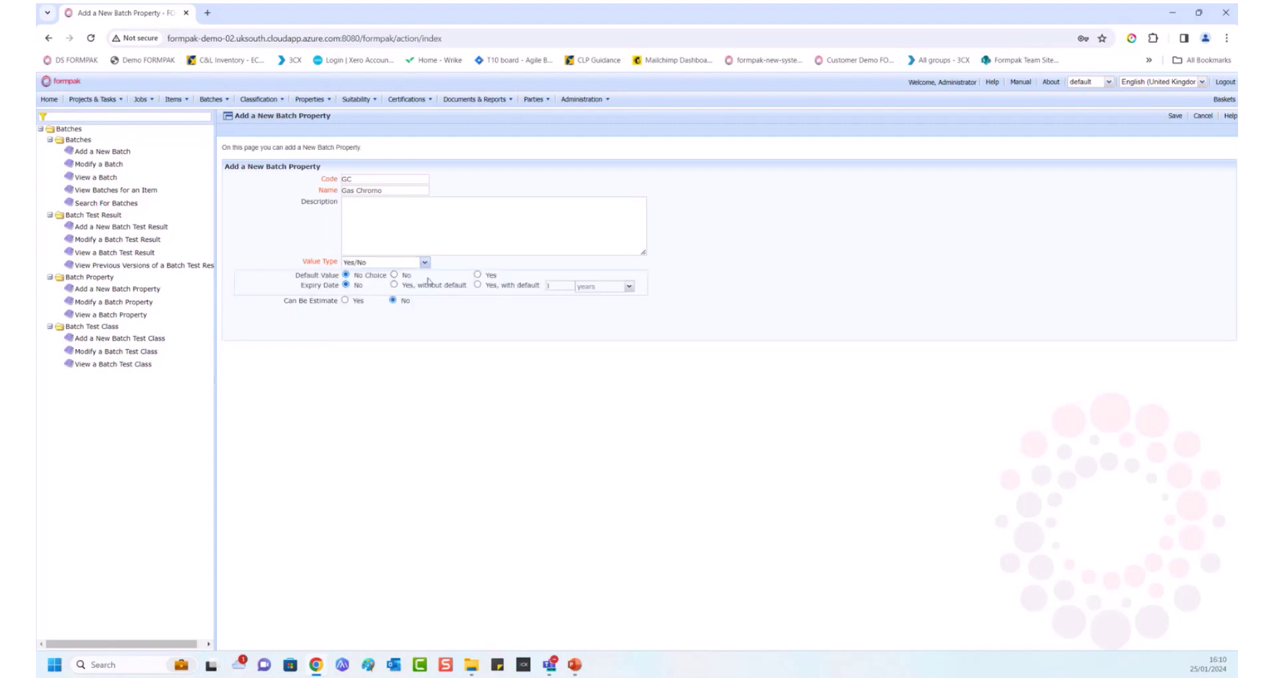
pyautogui.click(1175, 116)
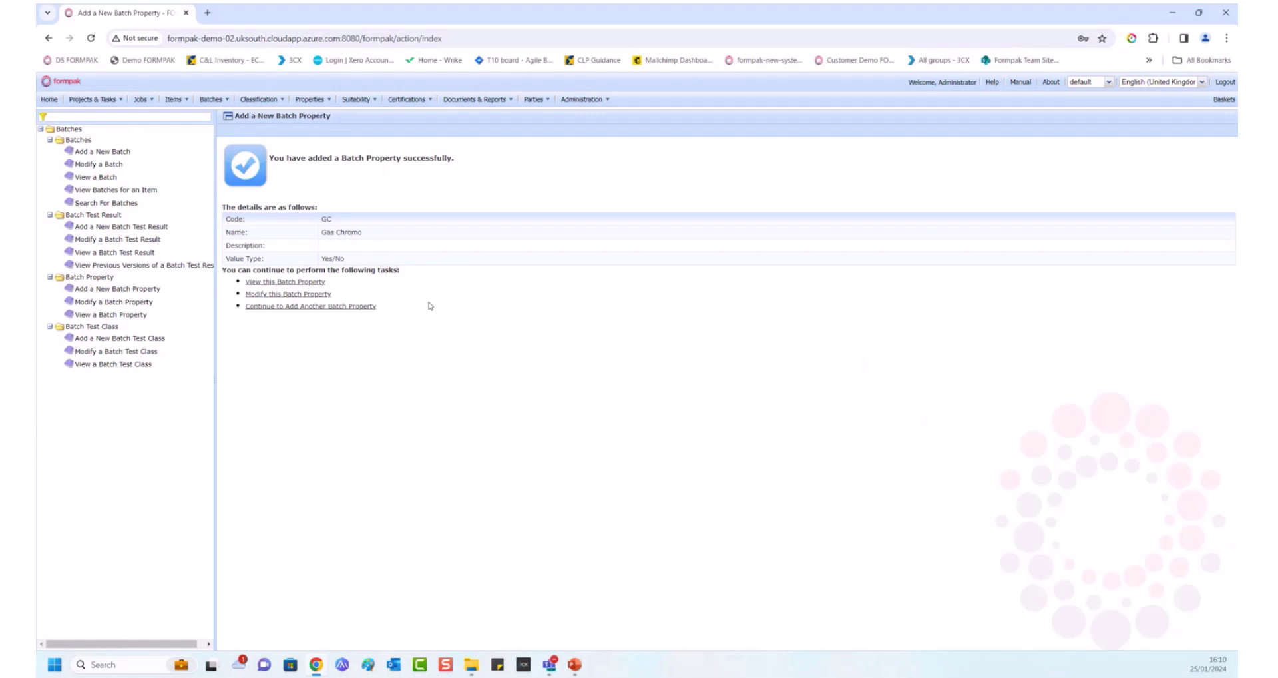
# Step: View the details of the existing Odour batch property
pyautogui.click(134, 316)
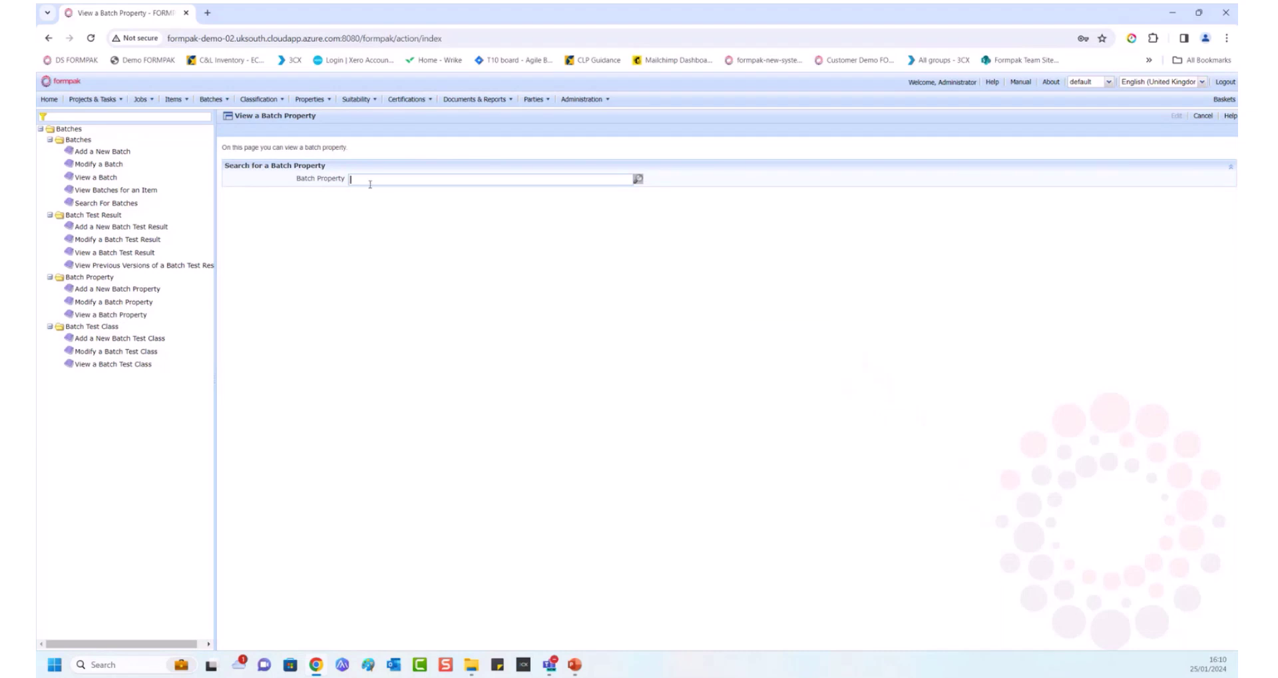
pyautogui.click(370, 180)
pyautogui.write('odour')
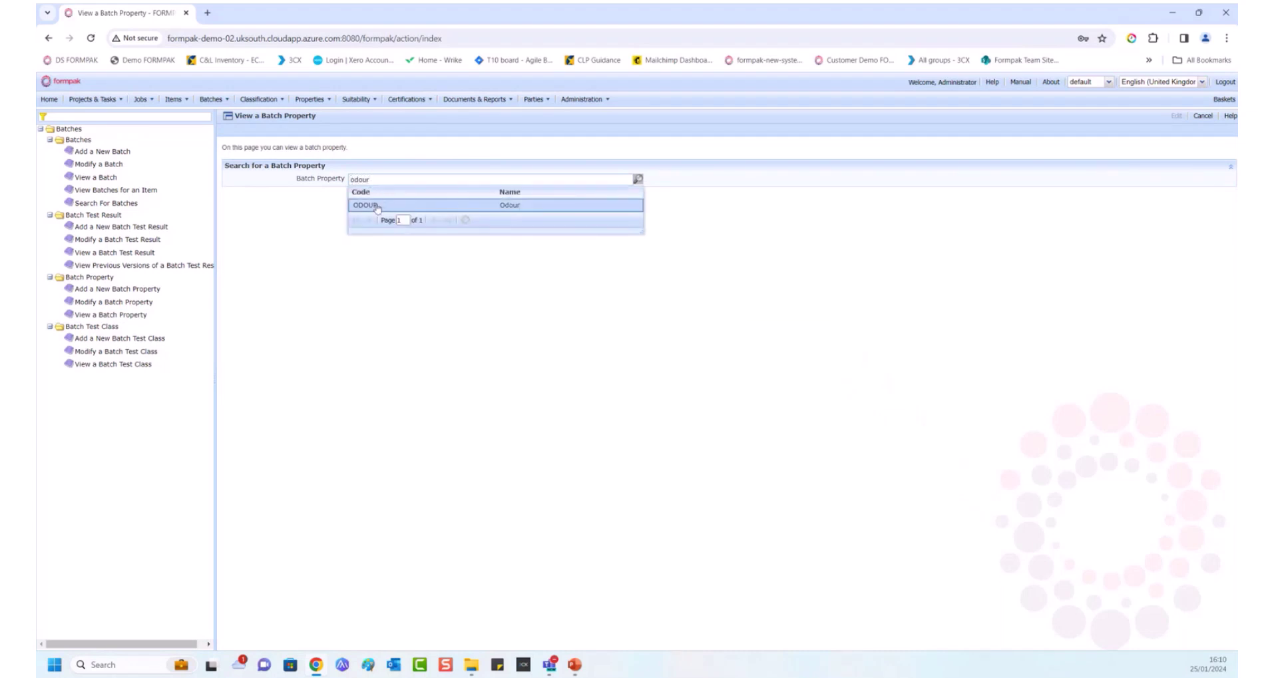
pyautogui.click(377, 205)
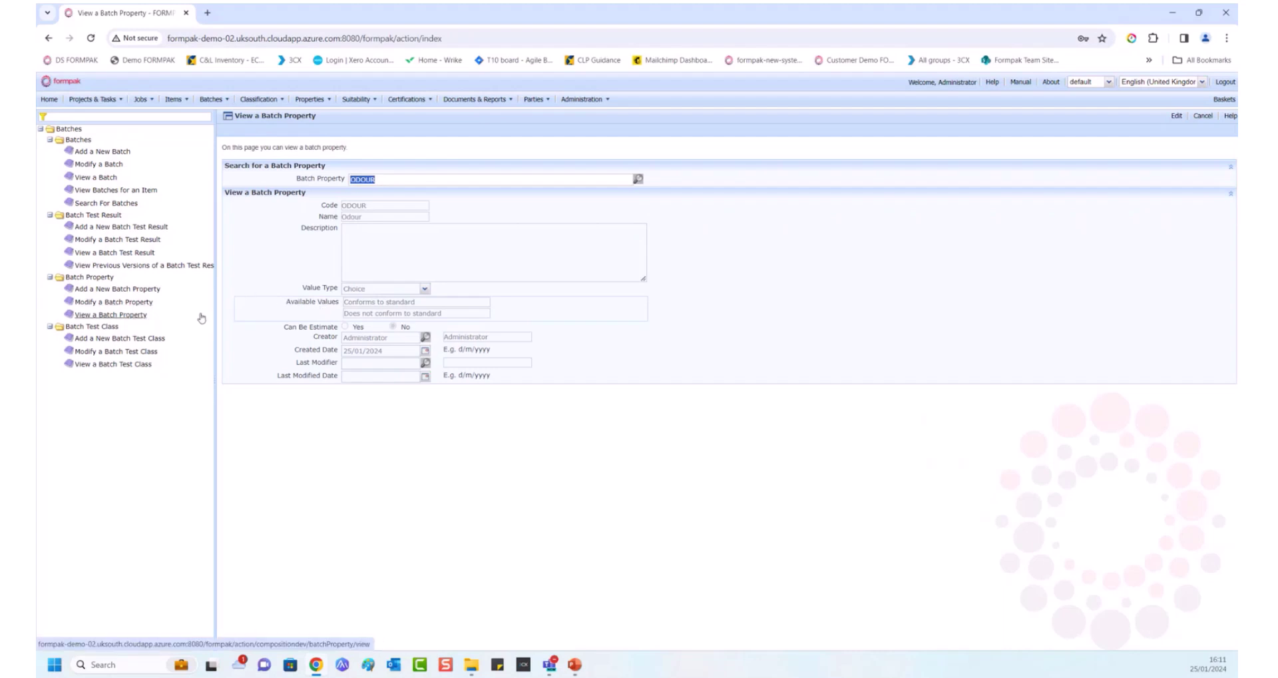
# Step: View the details of the Specific Gravity (SG) batch property
pyautogui.click(133, 316)
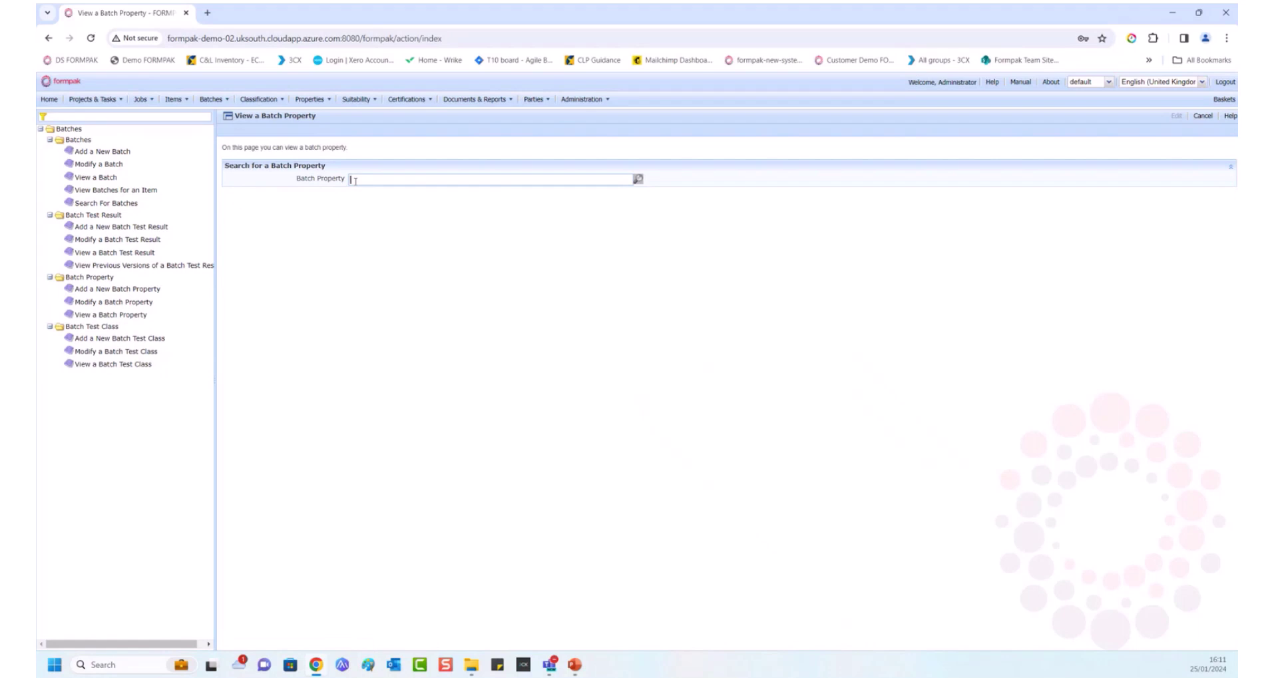
pyautogui.write('sg')
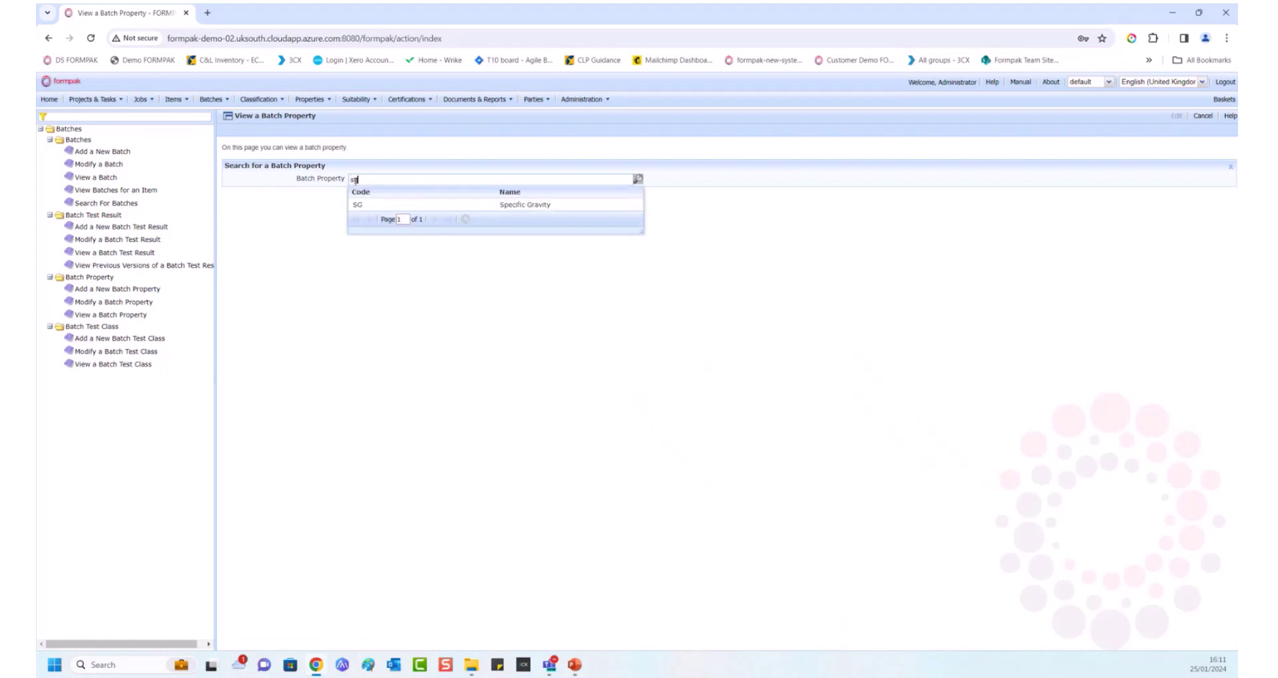
pyautogui.click(374, 212)
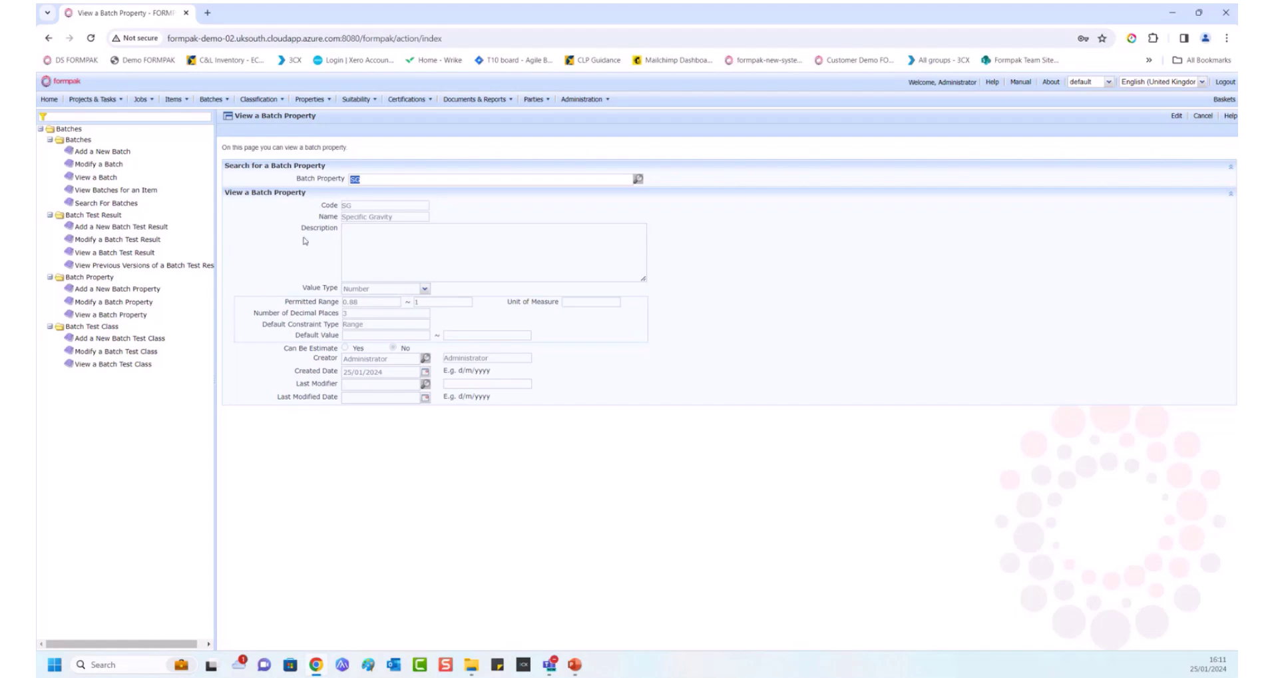
# Step: Start a new batch test class named "Standard Batch Test Class"
pyautogui.click(148, 339)
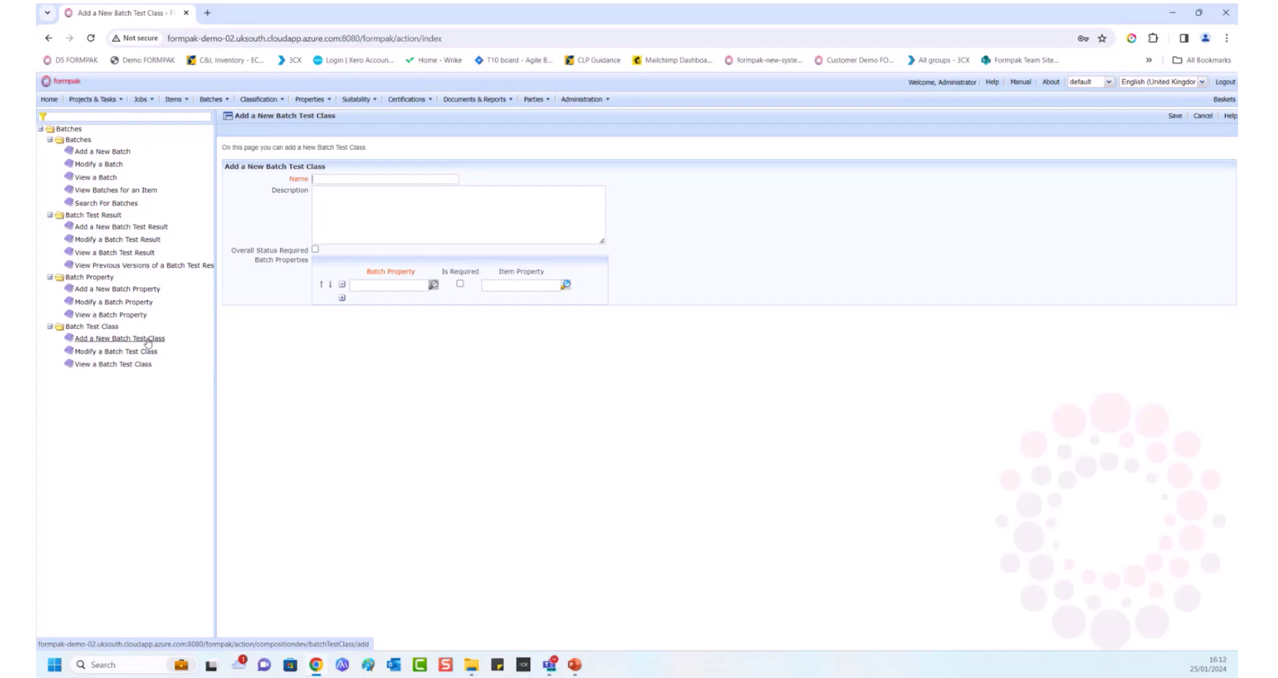
pyautogui.click(323, 180)
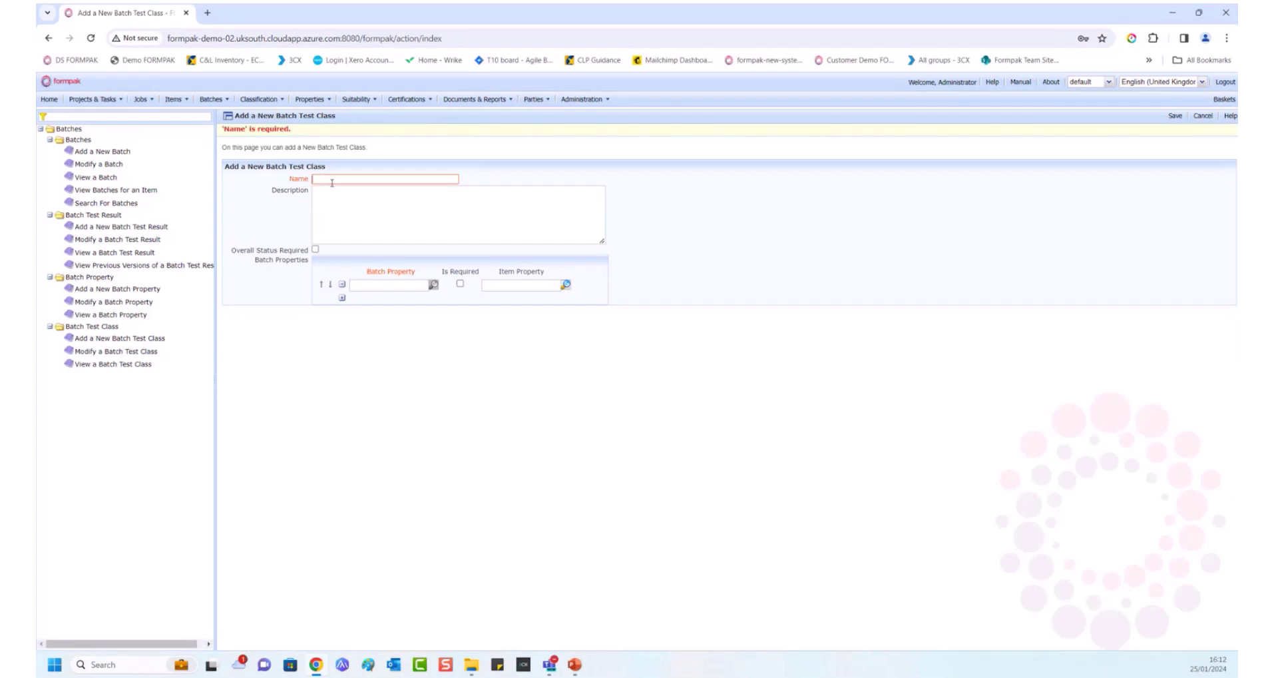
pyautogui.write('Standard')
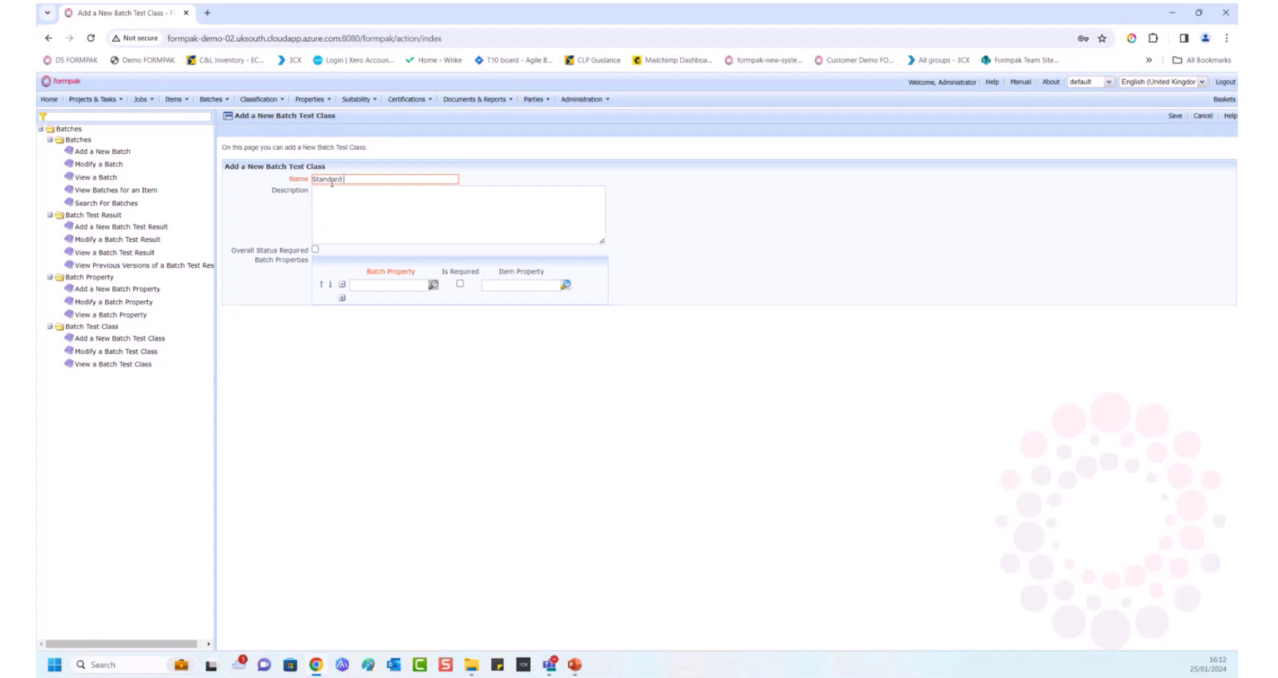
pyautogui.write(' Batch Test Class')
# Step: Add the ODOUR batch property to the test class and link it to the ODOUR item property
pyautogui.click(368, 287)
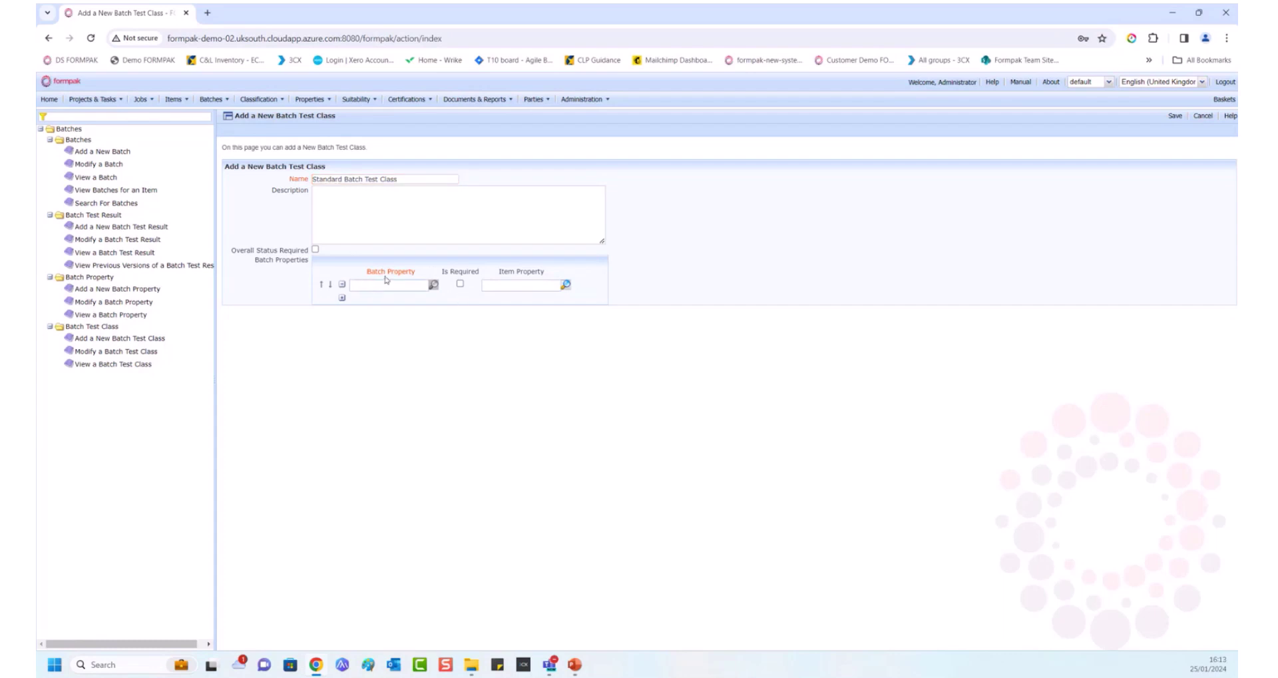
pyautogui.write('od')
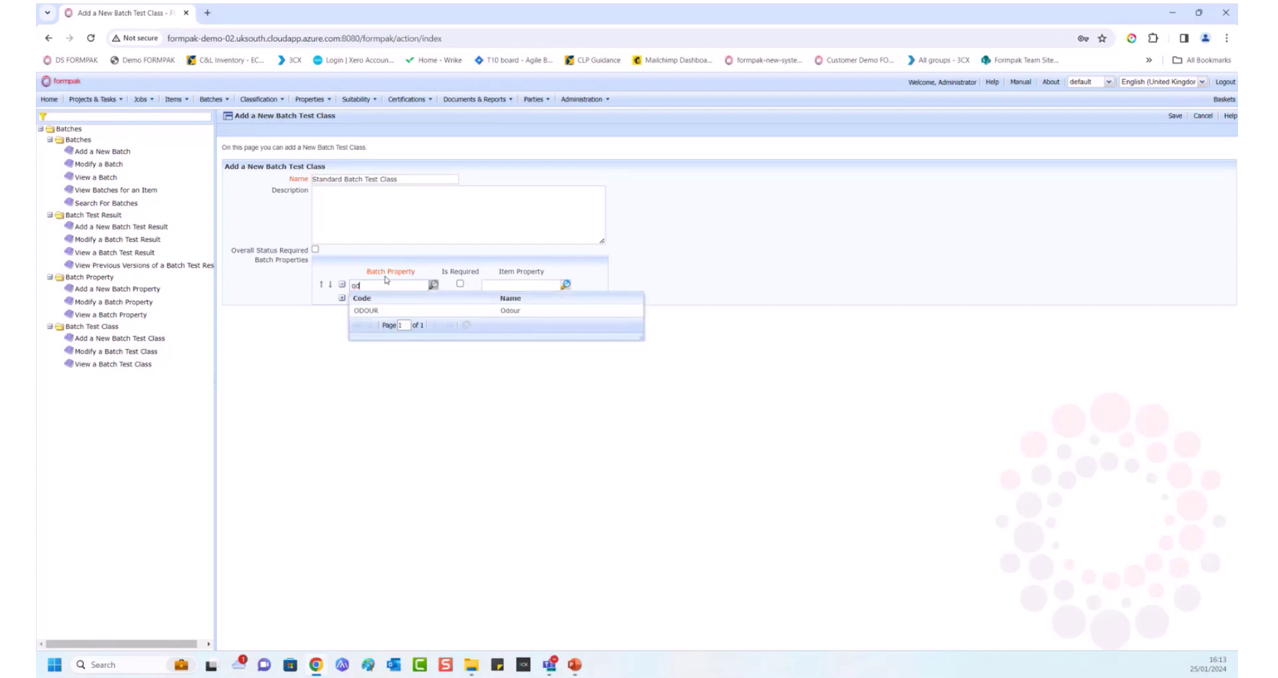
pyautogui.click(373, 310)
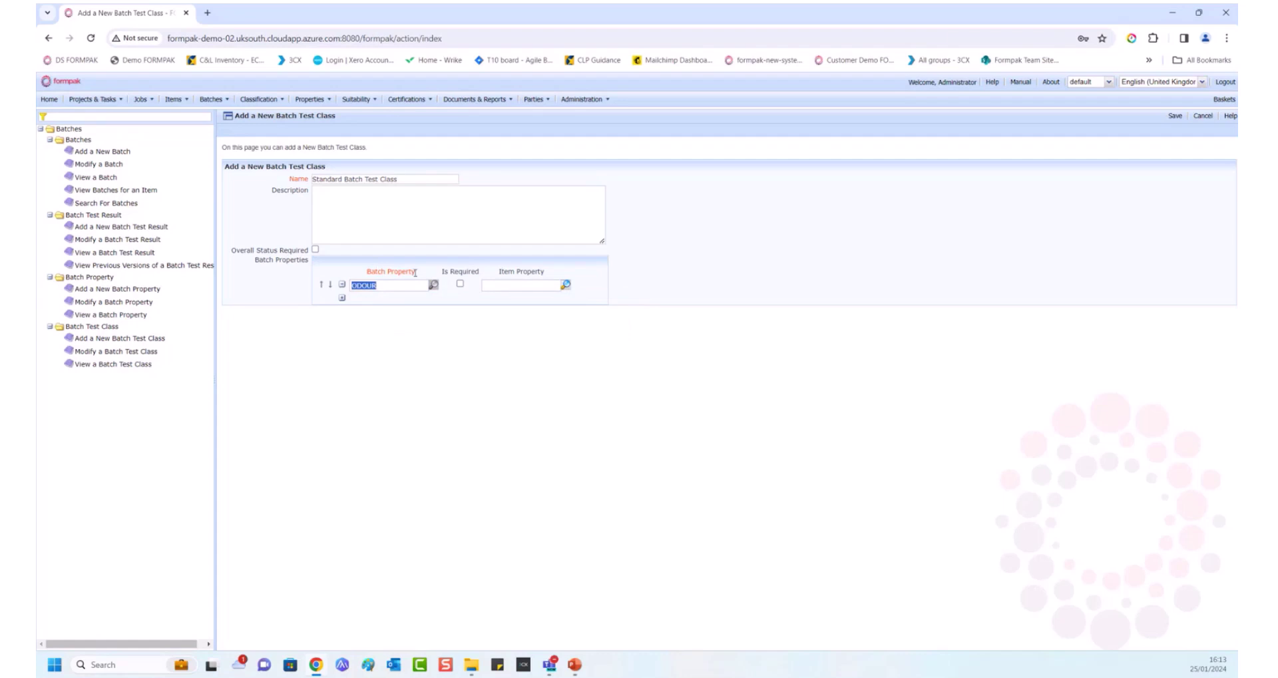
pyautogui.click(506, 285)
pyautogui.write('odour')
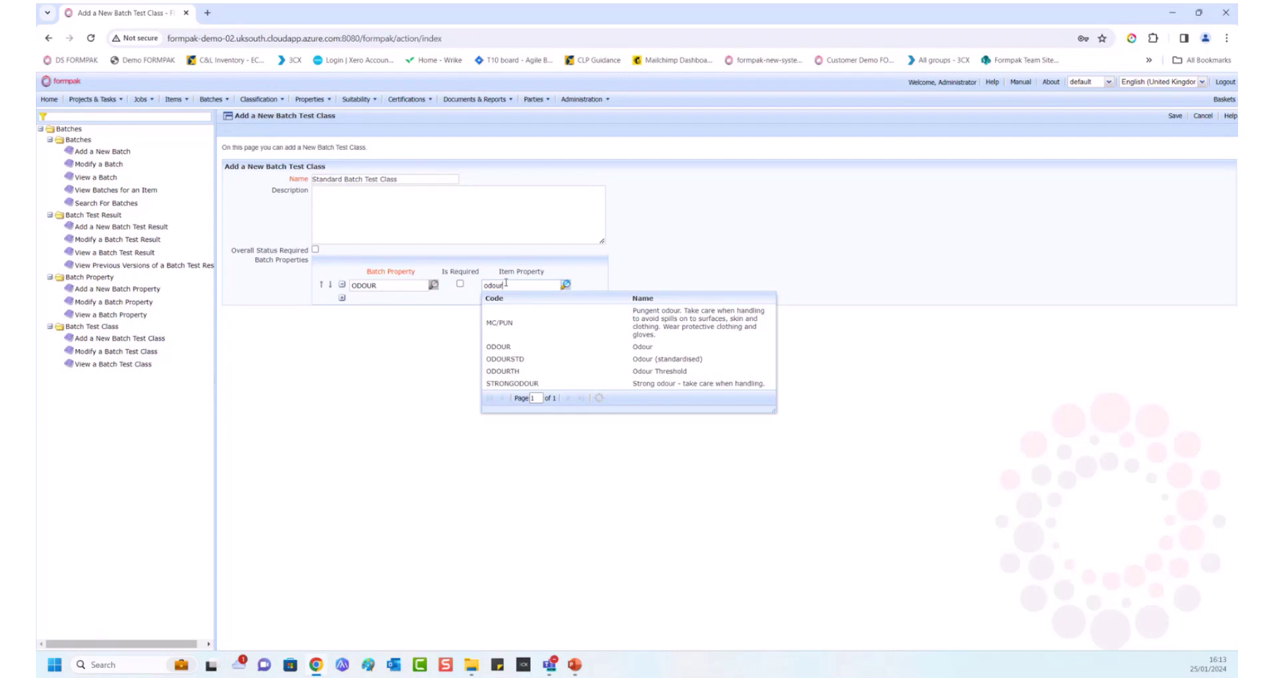
pyautogui.click(504, 347)
# Step: Add a second batch property row for SG, linked to the SG (Specific Gravity @ 20C) item property
pyautogui.click(343, 299)
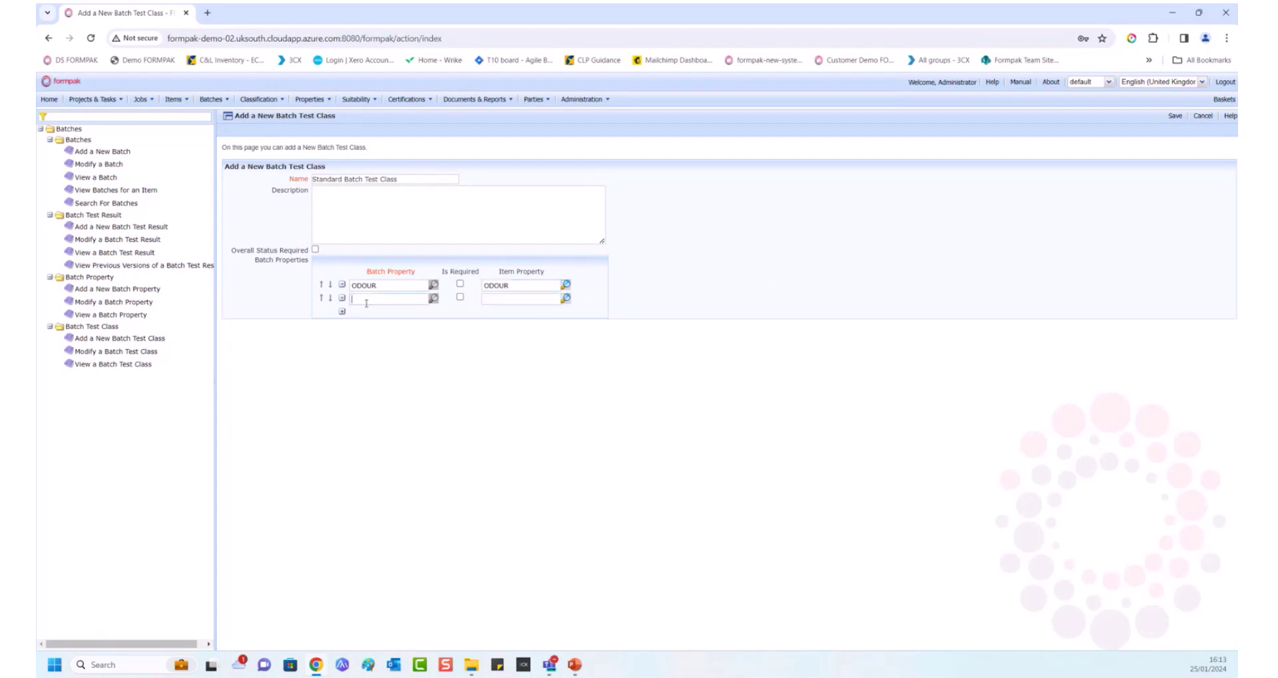
pyautogui.write('sg')
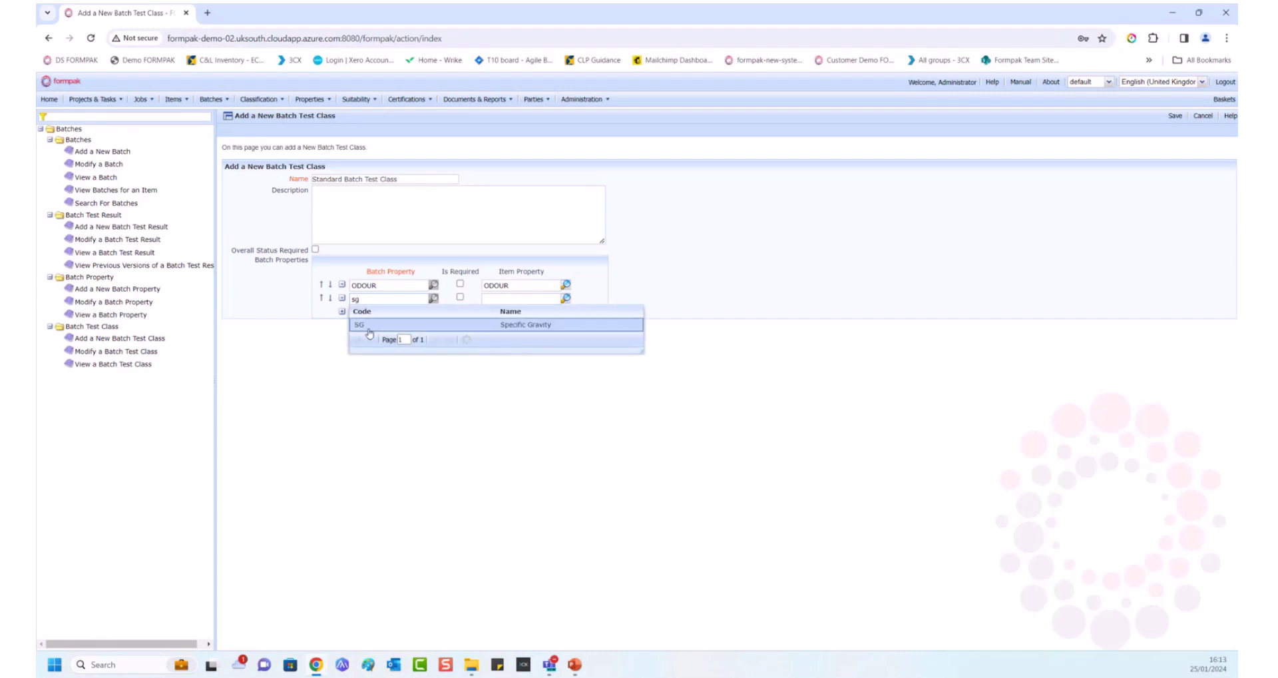
pyautogui.click(368, 325)
pyautogui.click(499, 299)
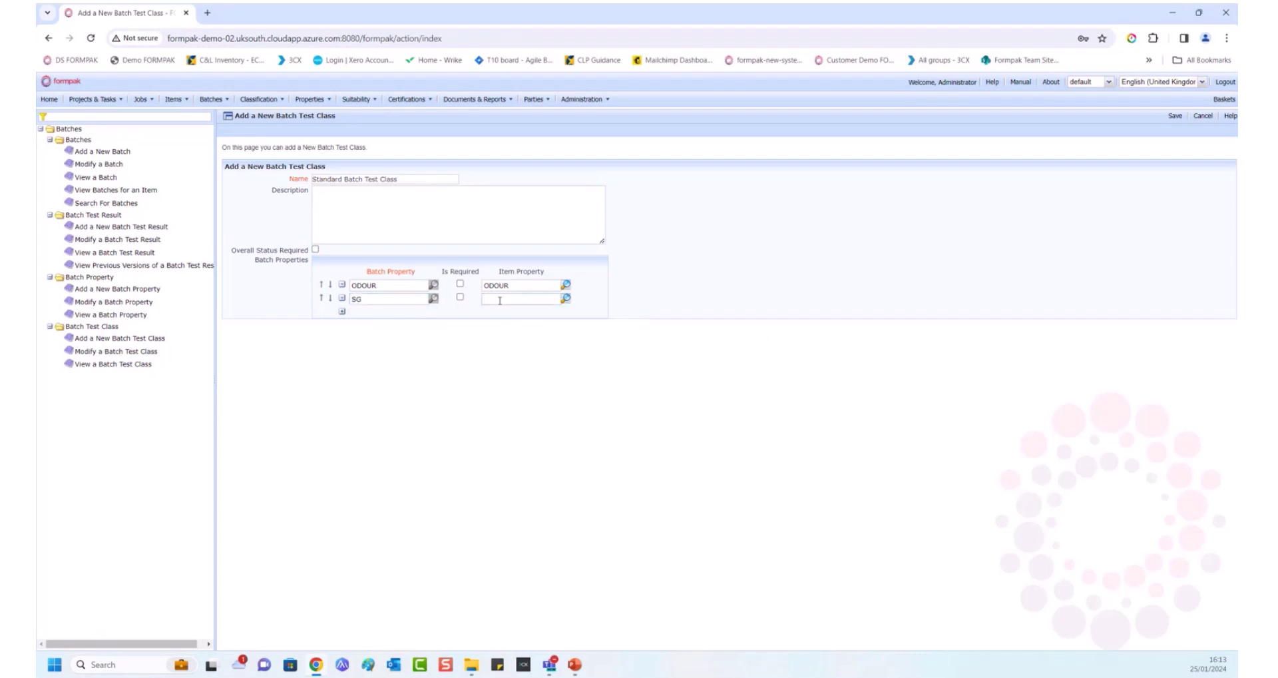
pyautogui.write('sg')
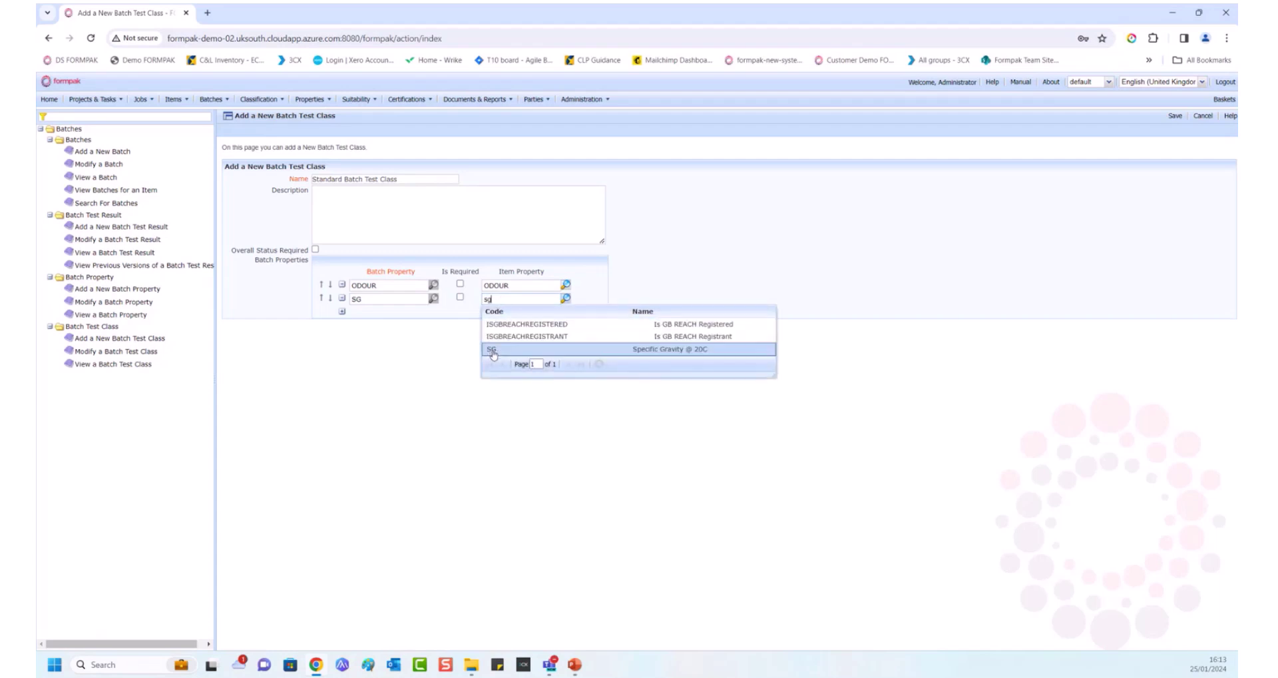
pyautogui.click(493, 349)
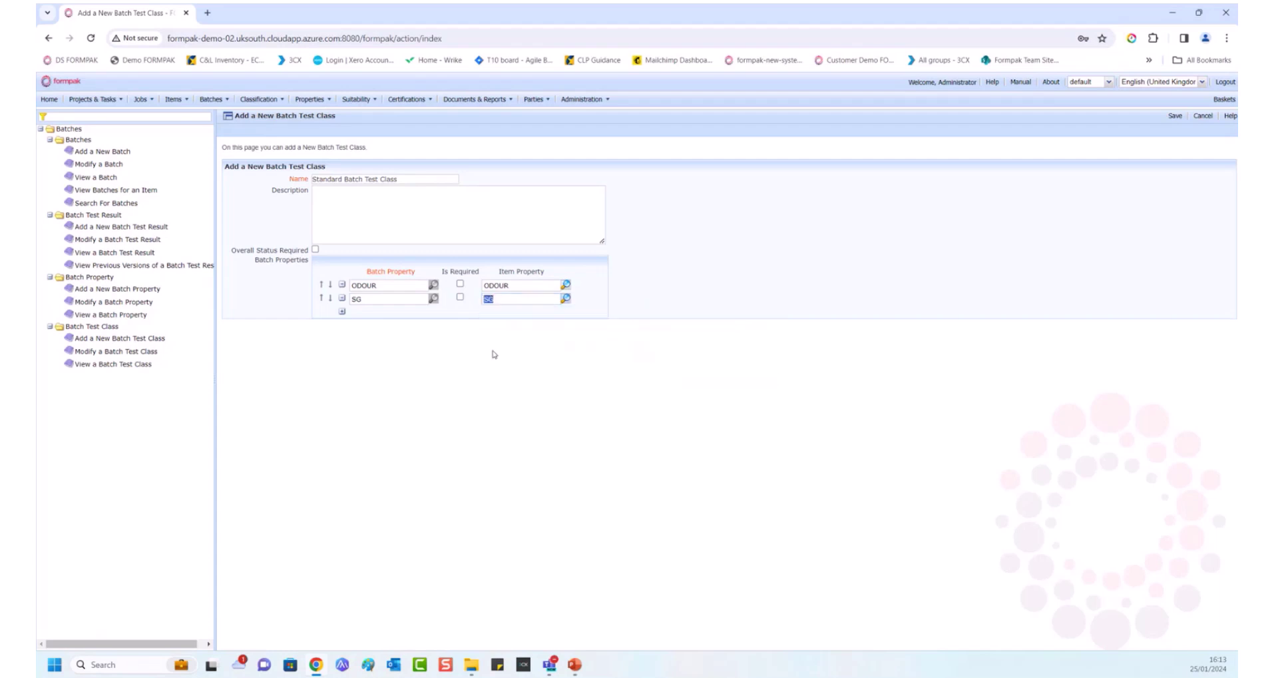
# Step: Add two more batch property rows to the test class, one for GC and one for COLOUR
pyautogui.click(342, 312)
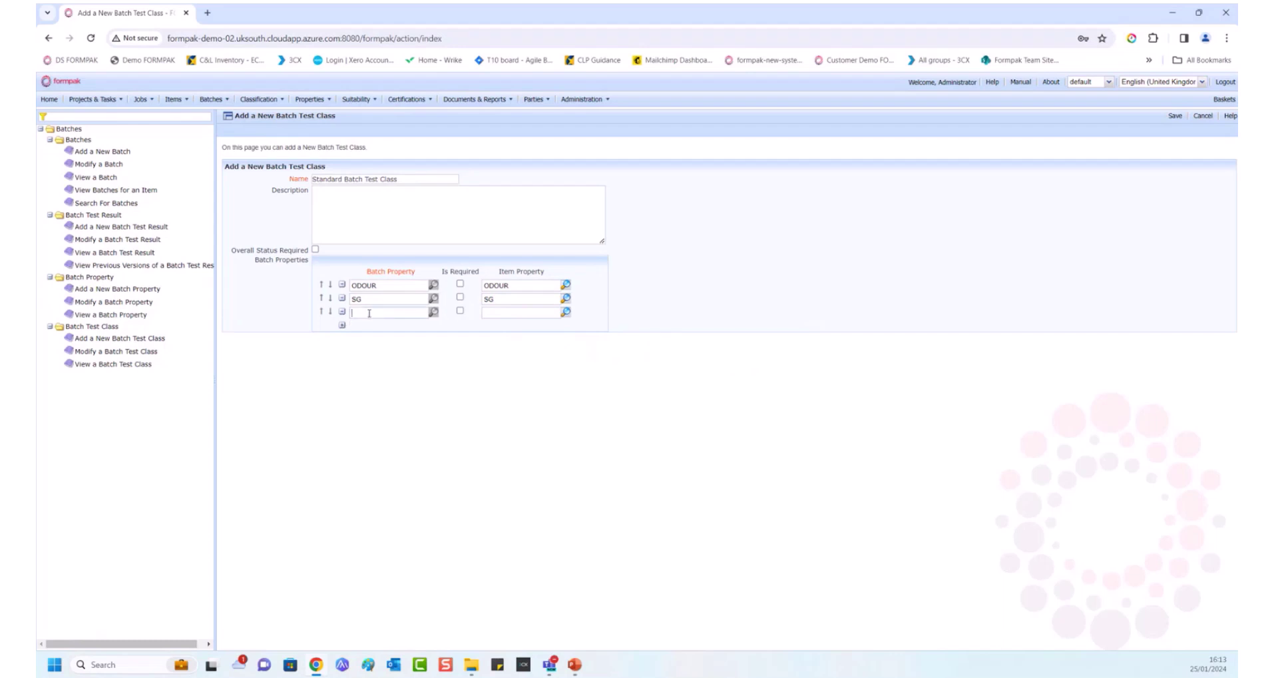
pyautogui.write('gc')
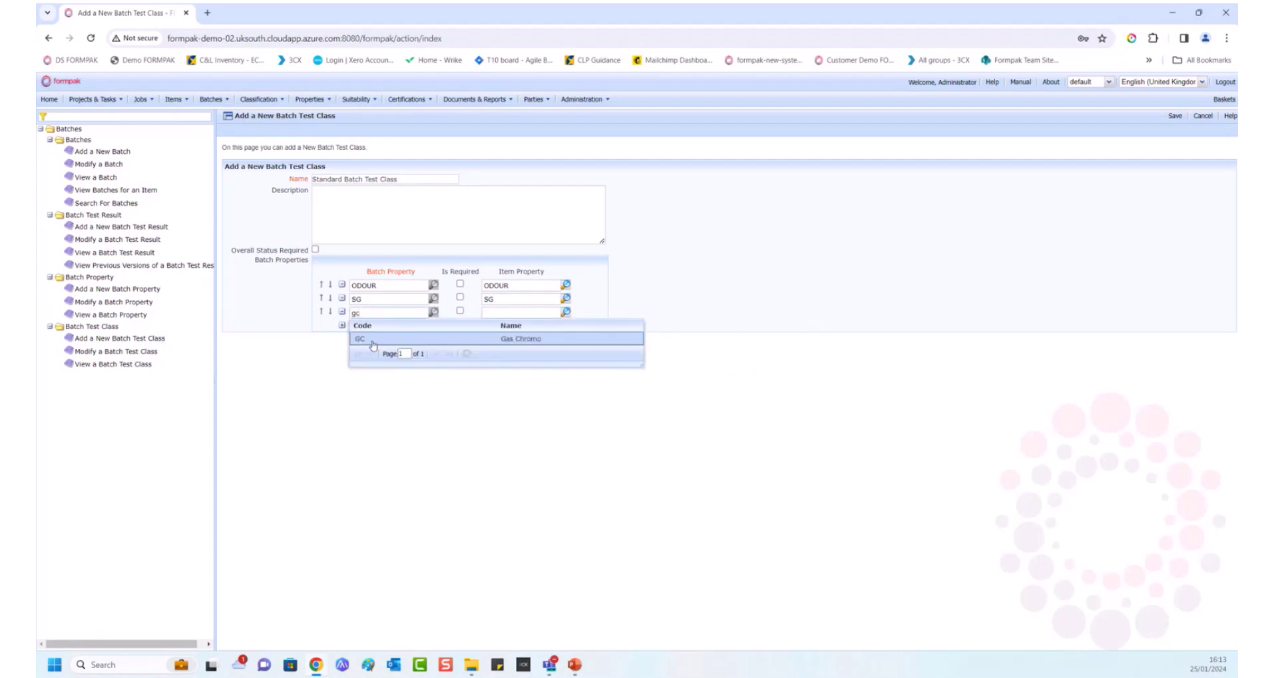
pyautogui.click(373, 339)
pyautogui.click(342, 325)
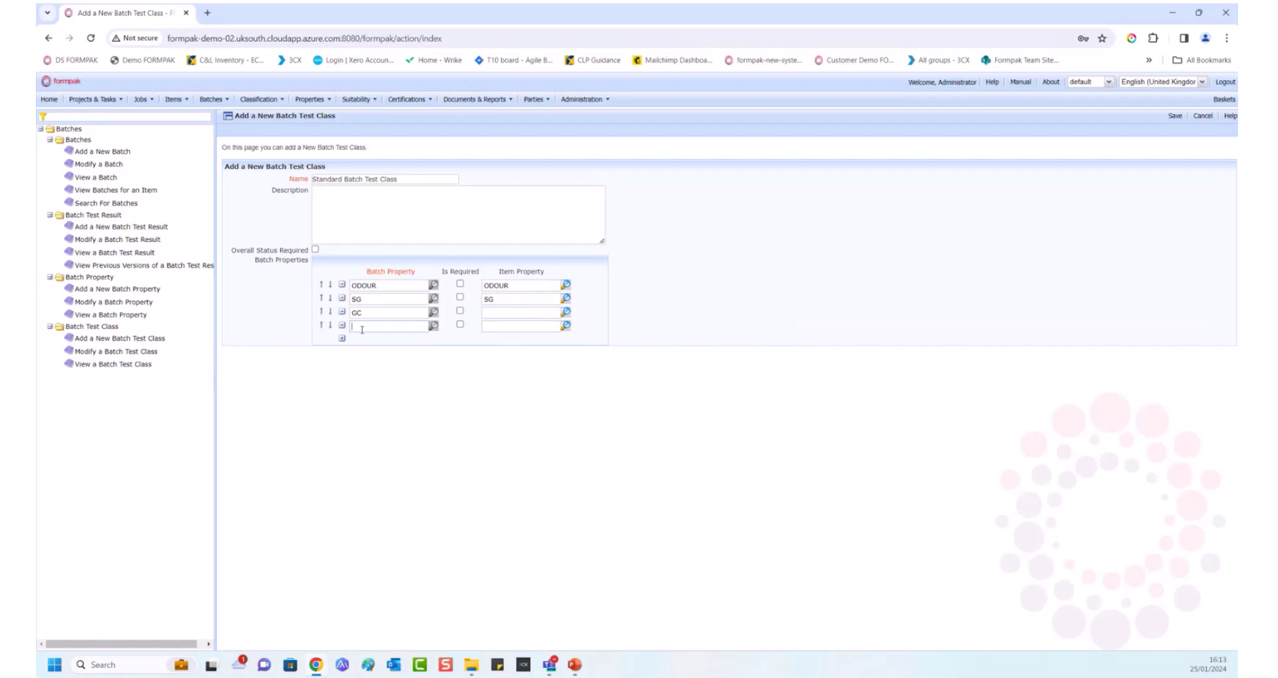
pyautogui.write('colour')
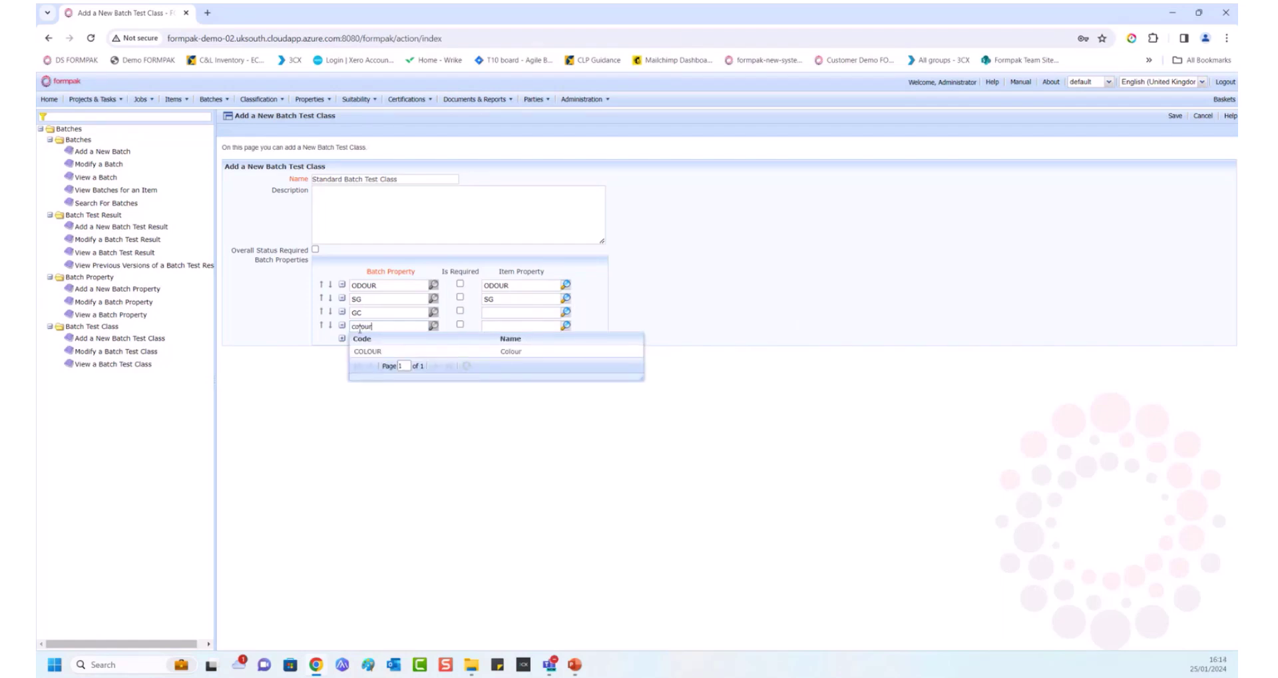
pyautogui.click(359, 351)
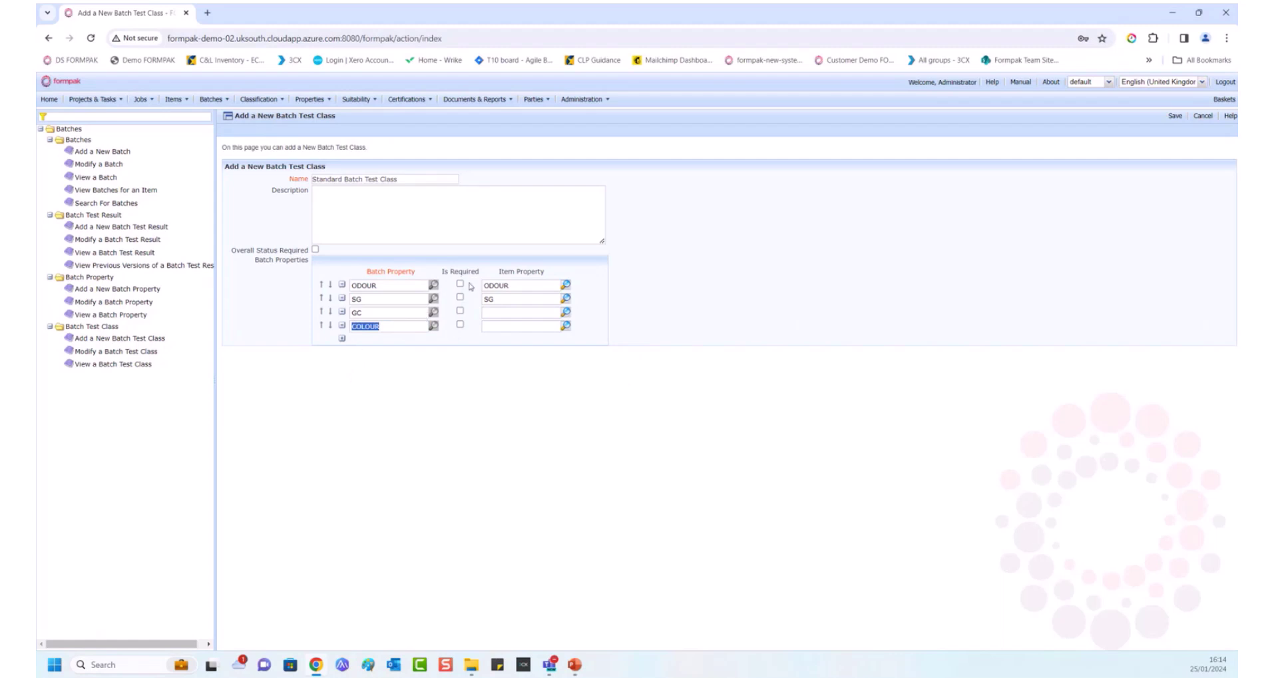
# Step: Make the ODOUR and SG properties required, and link COLOUR to the APPEARCOLOUR item property
pyautogui.click(460, 284)
pyautogui.click(460, 297)
pyautogui.click(507, 326)
pyautogui.write('appear')
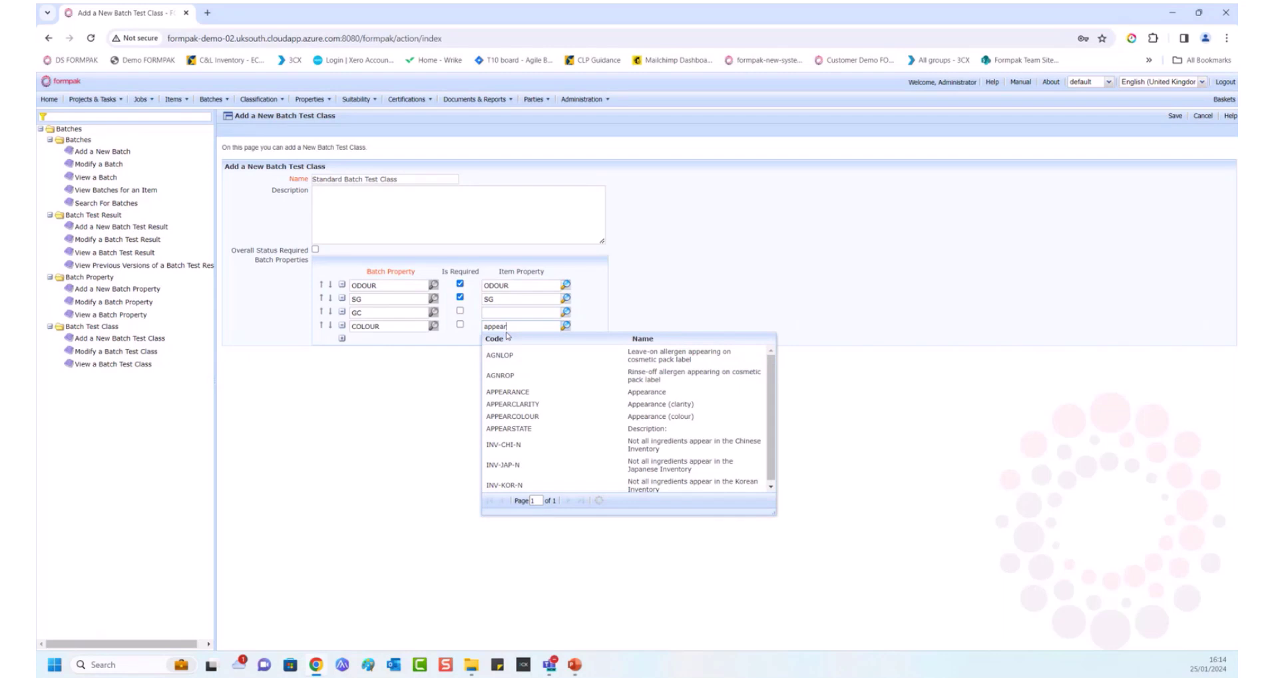
pyautogui.click(525, 416)
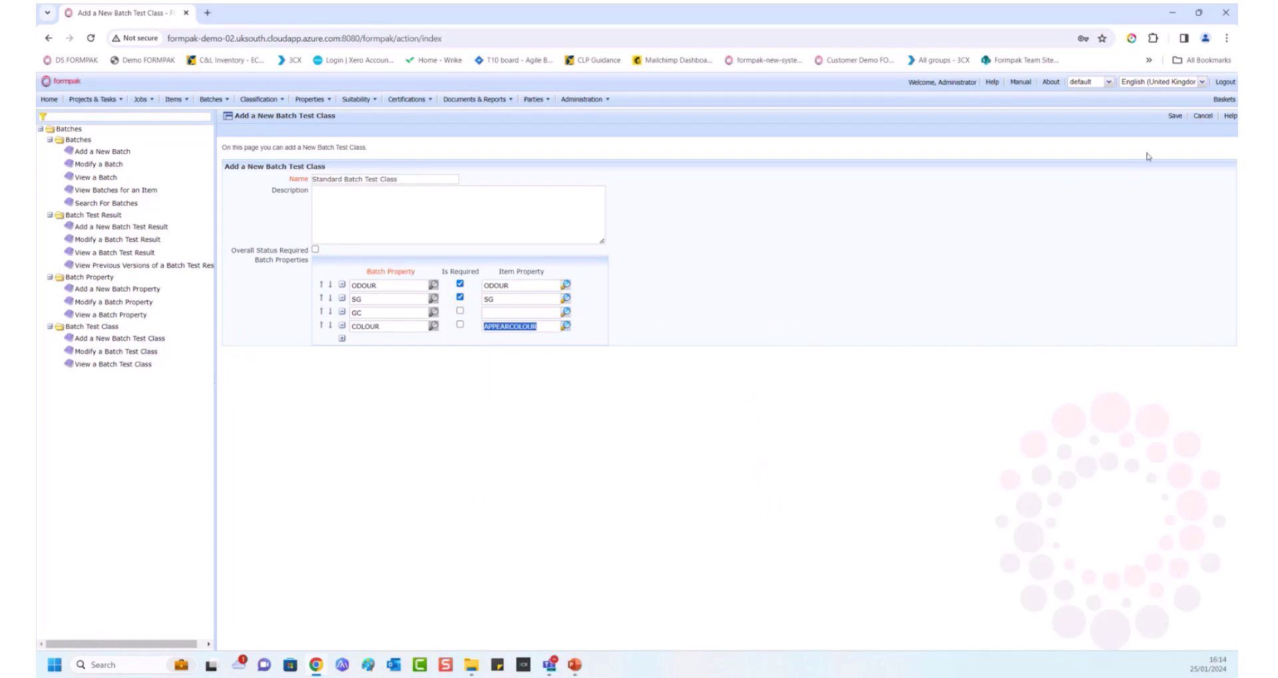
# Step: Rename the batch test class as "Standard Batch Test Classes" and save it
pyautogui.click(1175, 116)
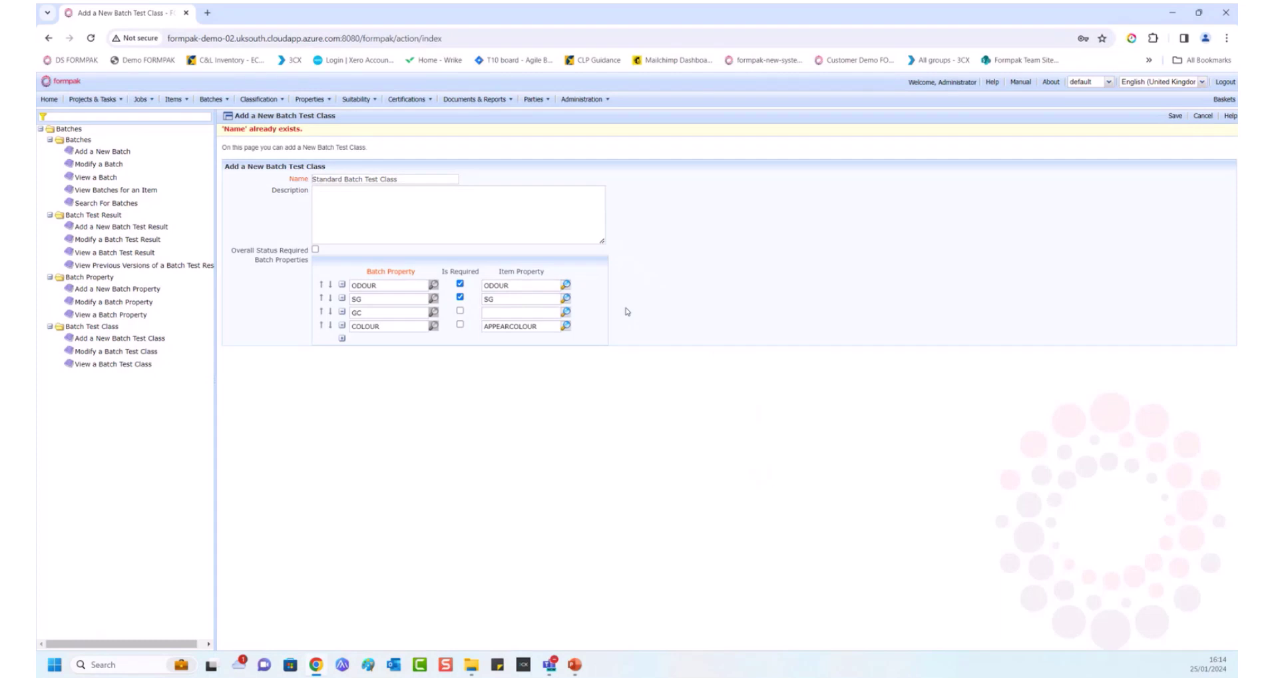
pyautogui.click(402, 181)
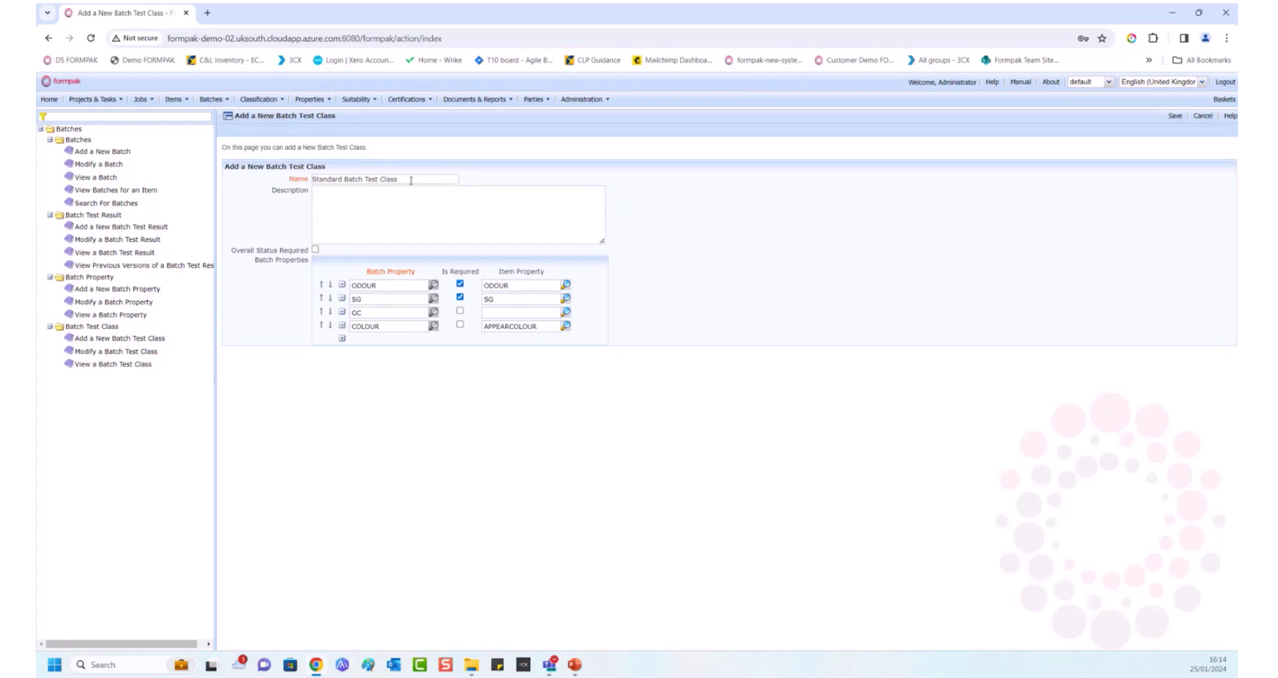
pyautogui.write('es')
pyautogui.click(1174, 115)
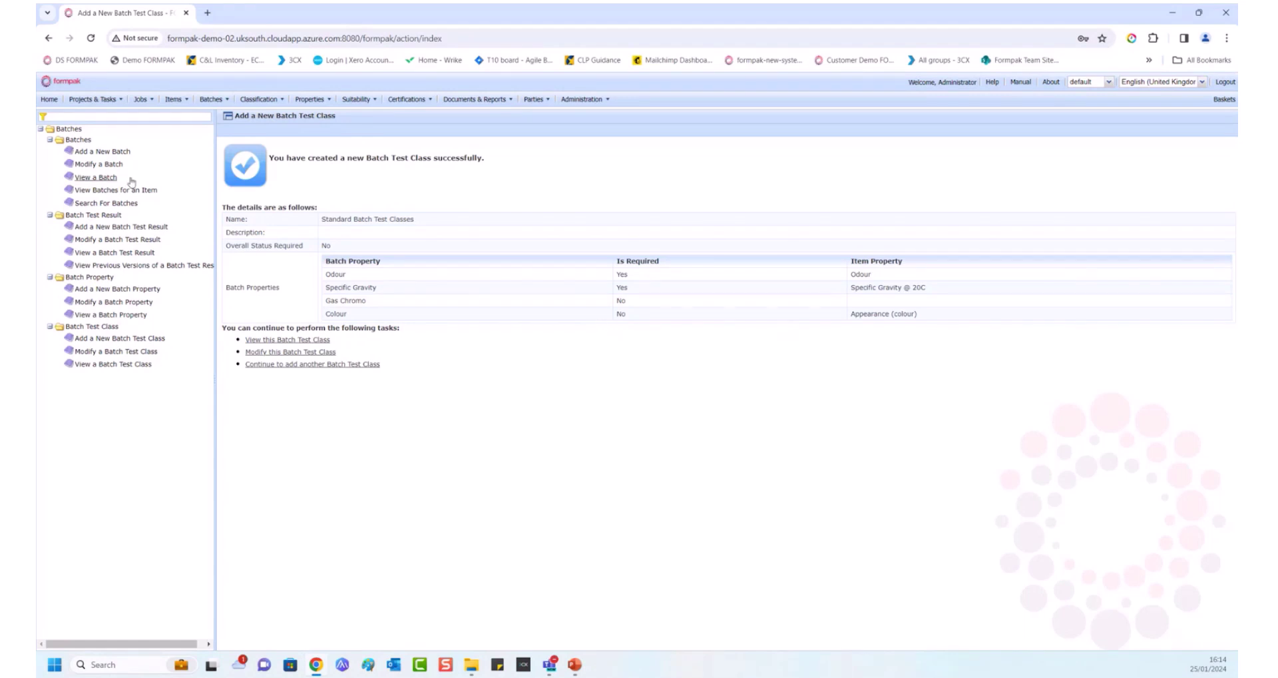
# Step: Start a new batch for the item NCS-LM2708 (Lemon oil, expressed)
pyautogui.click(114, 154)
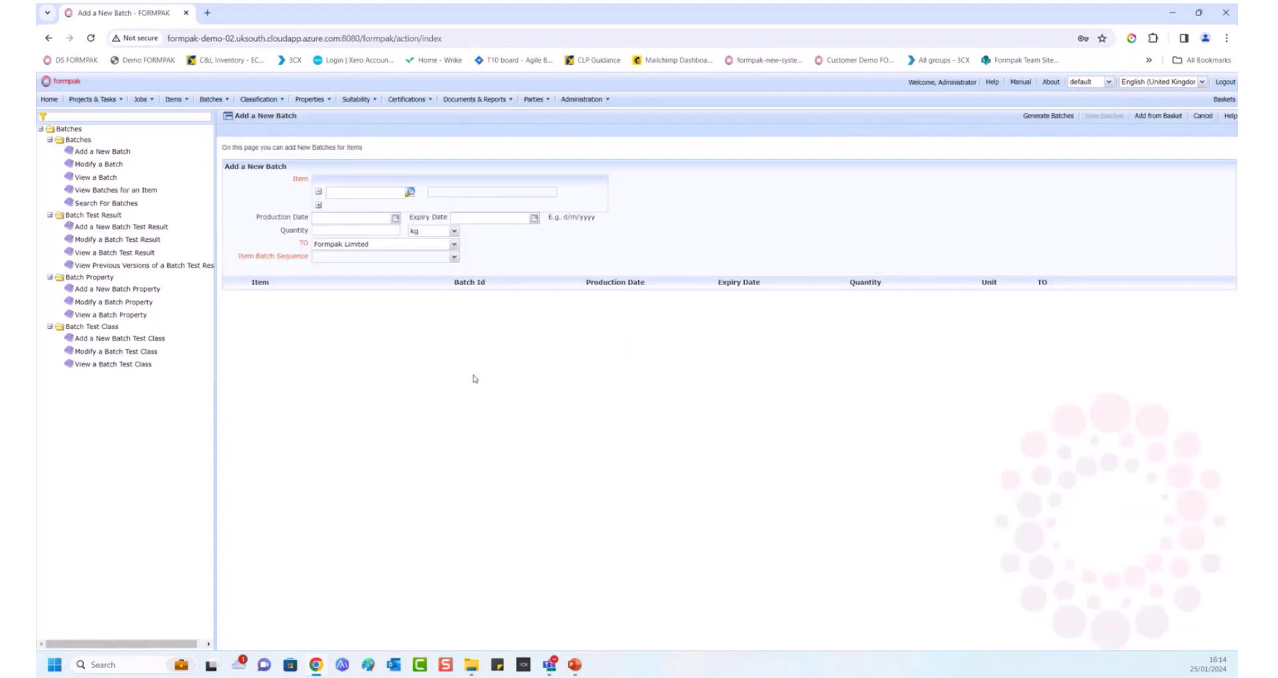
pyautogui.click(365, 196)
pyautogui.write('ncs-')
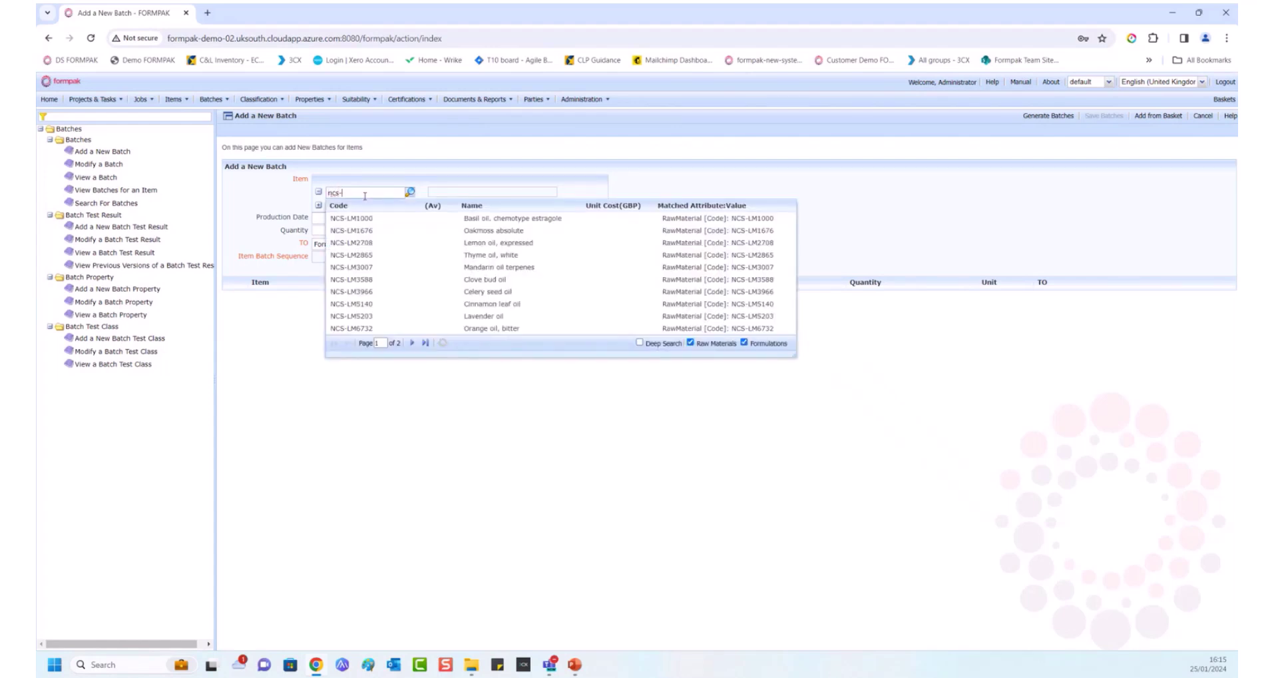
pyautogui.write('lm2708')
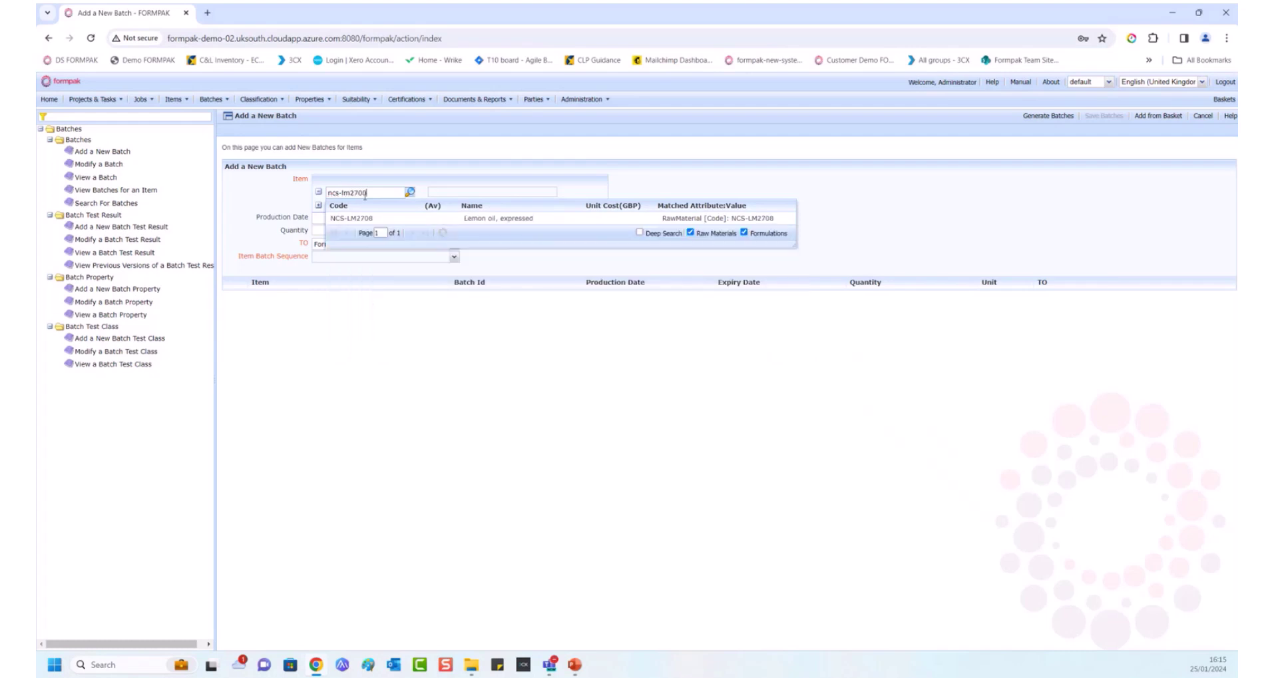
pyautogui.write('0')
pyautogui.click(383, 218)
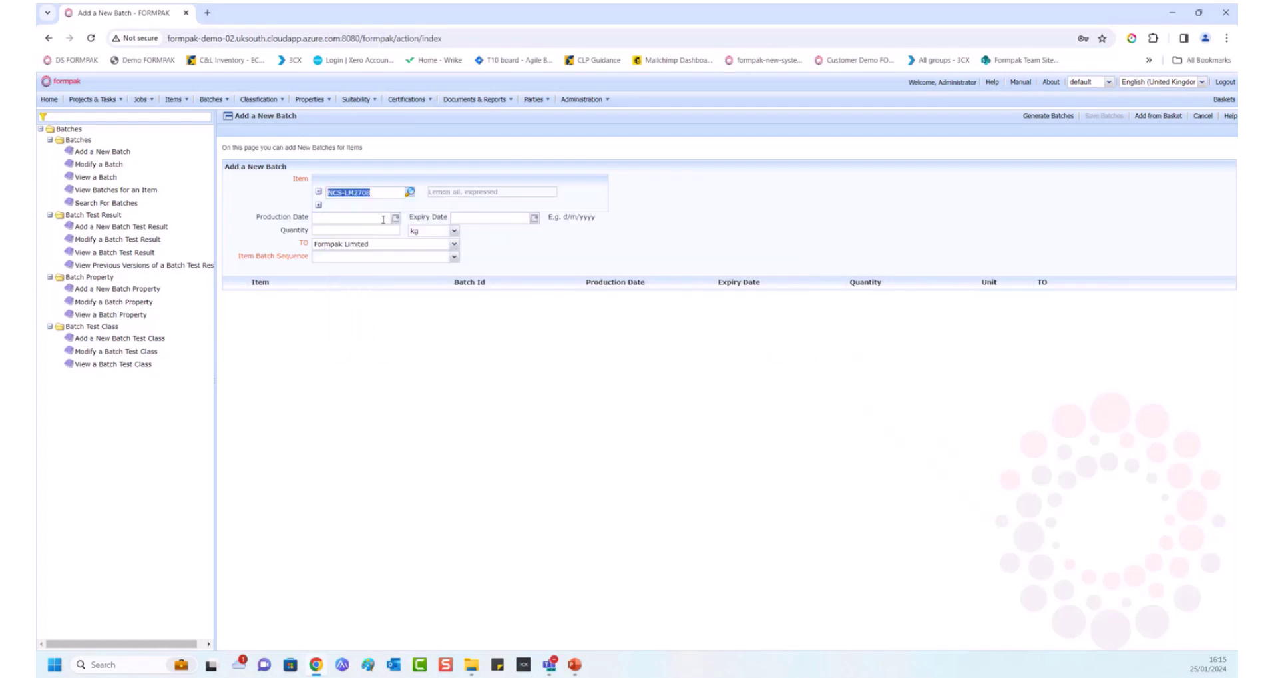
# Step: Set the batch's production date to 25/01/2024, its expiry date to 25/01/2025 and its quantity to 1 kg
pyautogui.click(395, 219)
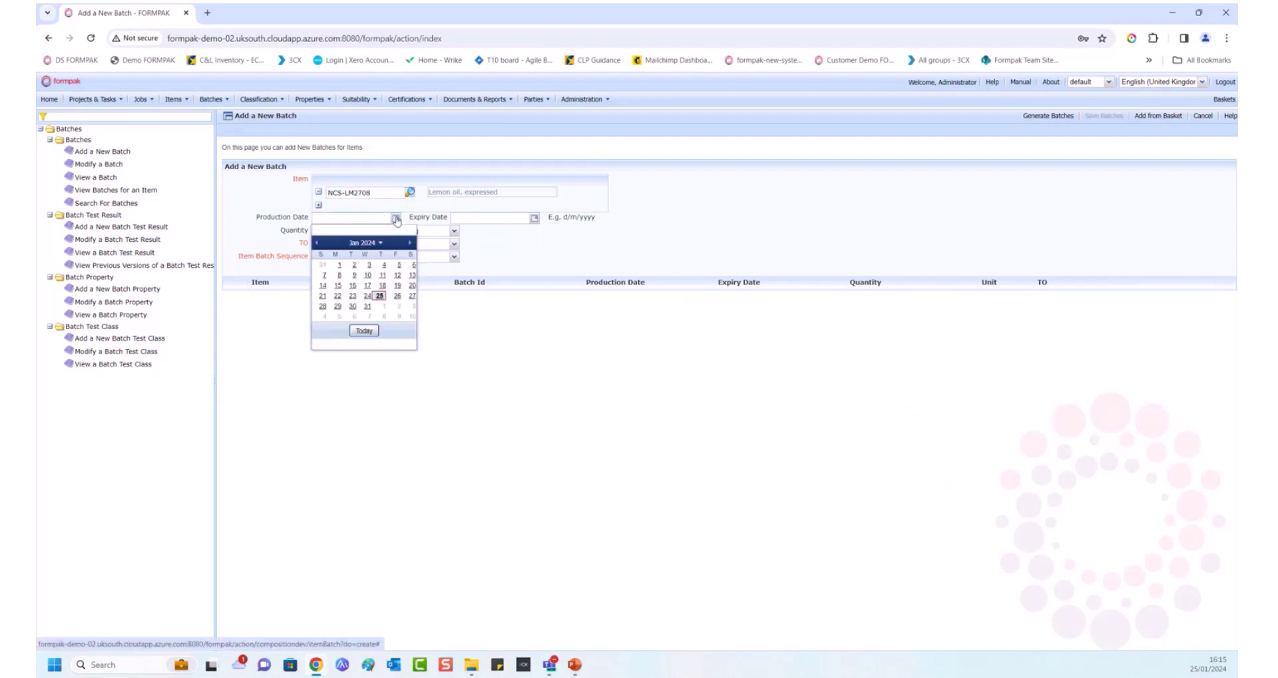
pyautogui.click(379, 296)
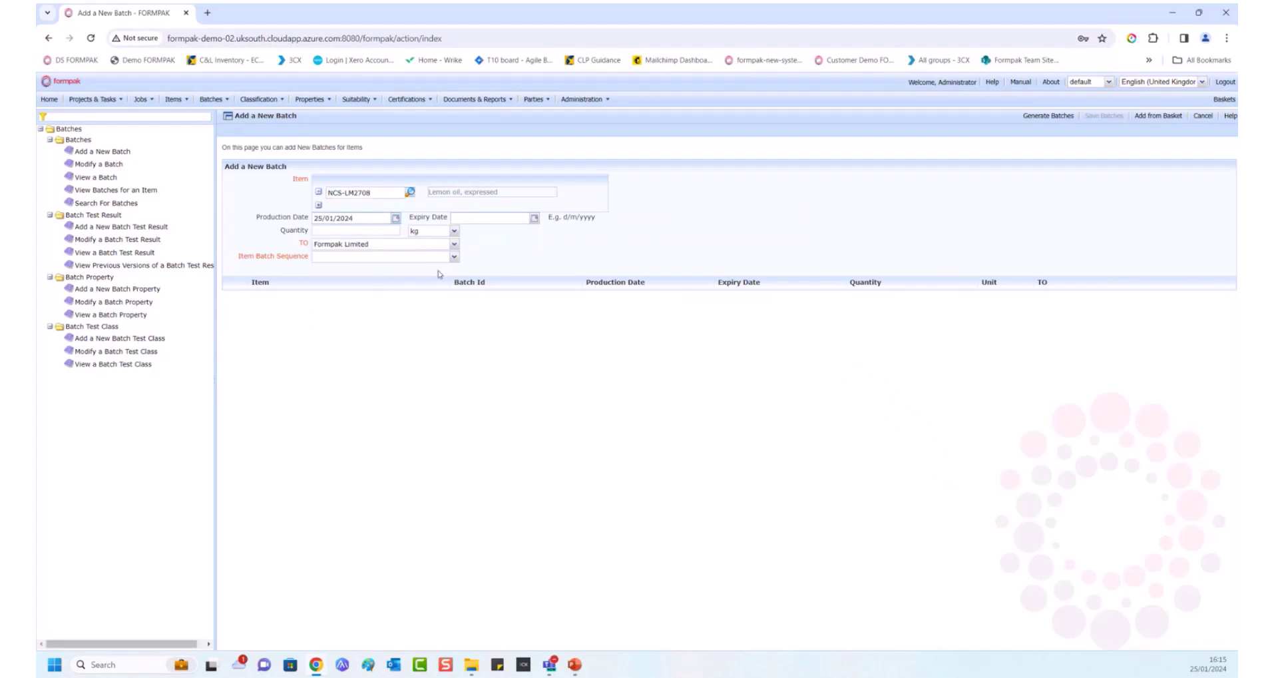
pyautogui.click(534, 218)
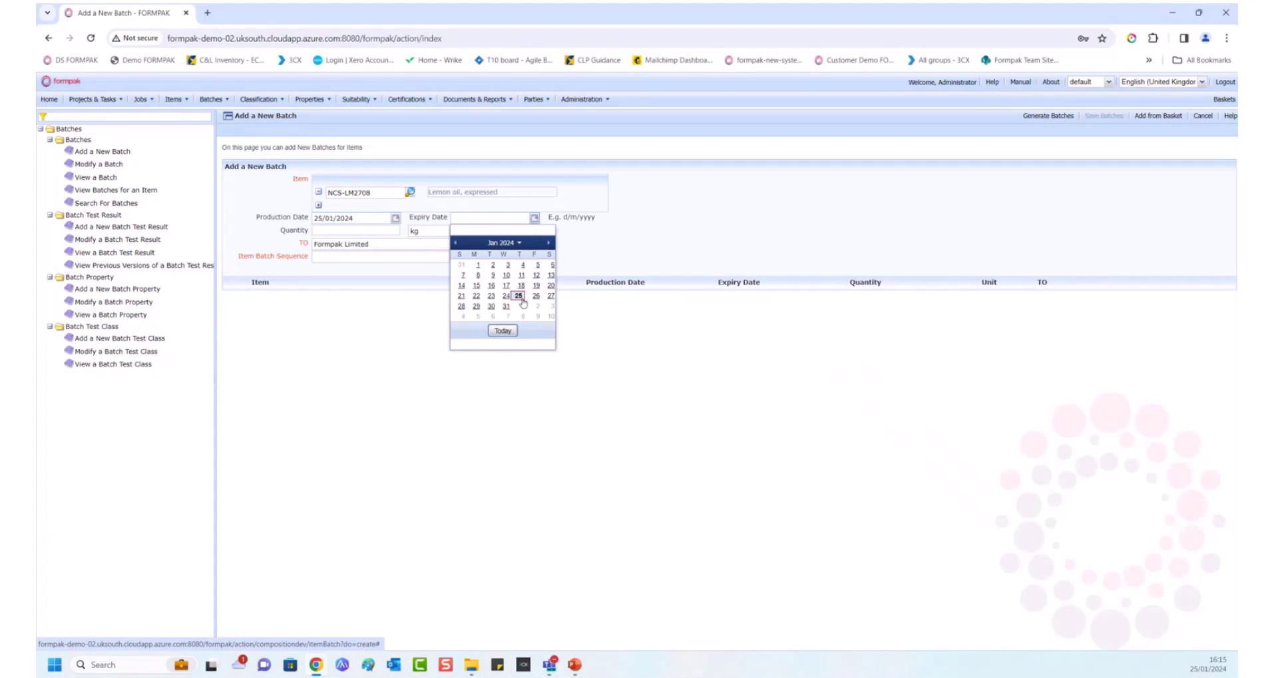
pyautogui.click(520, 297)
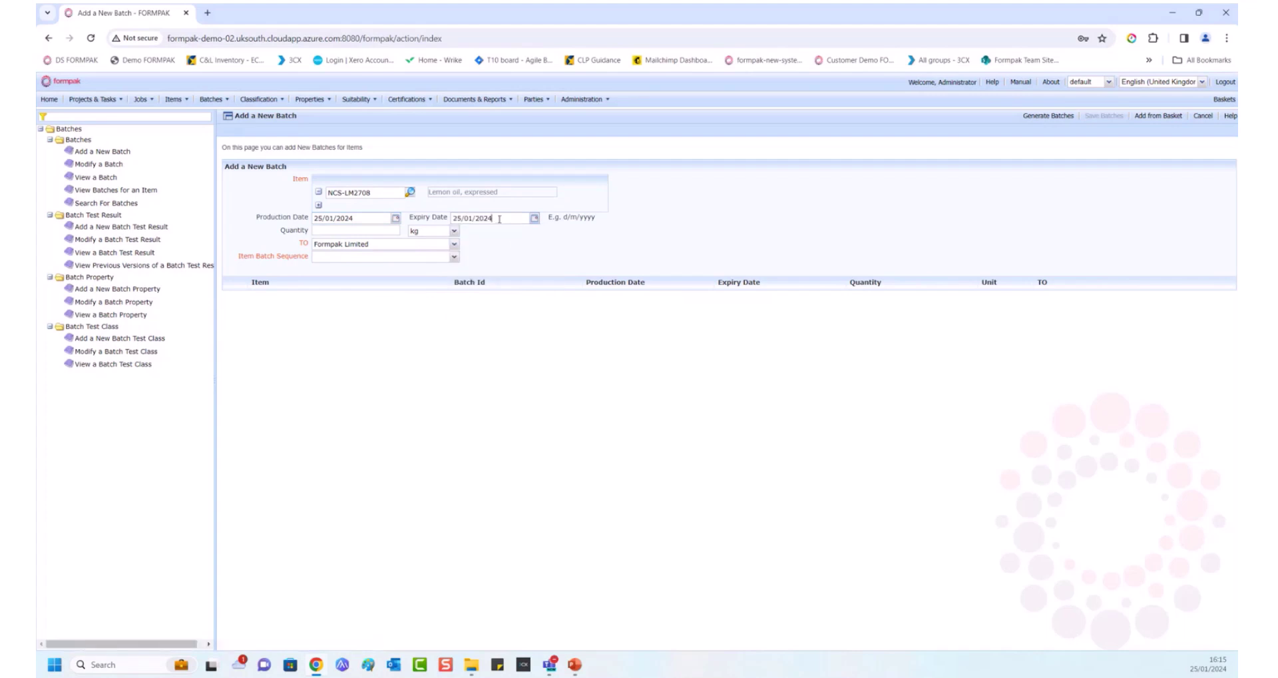
pyautogui.press('BackSpace')
pyautogui.click(454, 230)
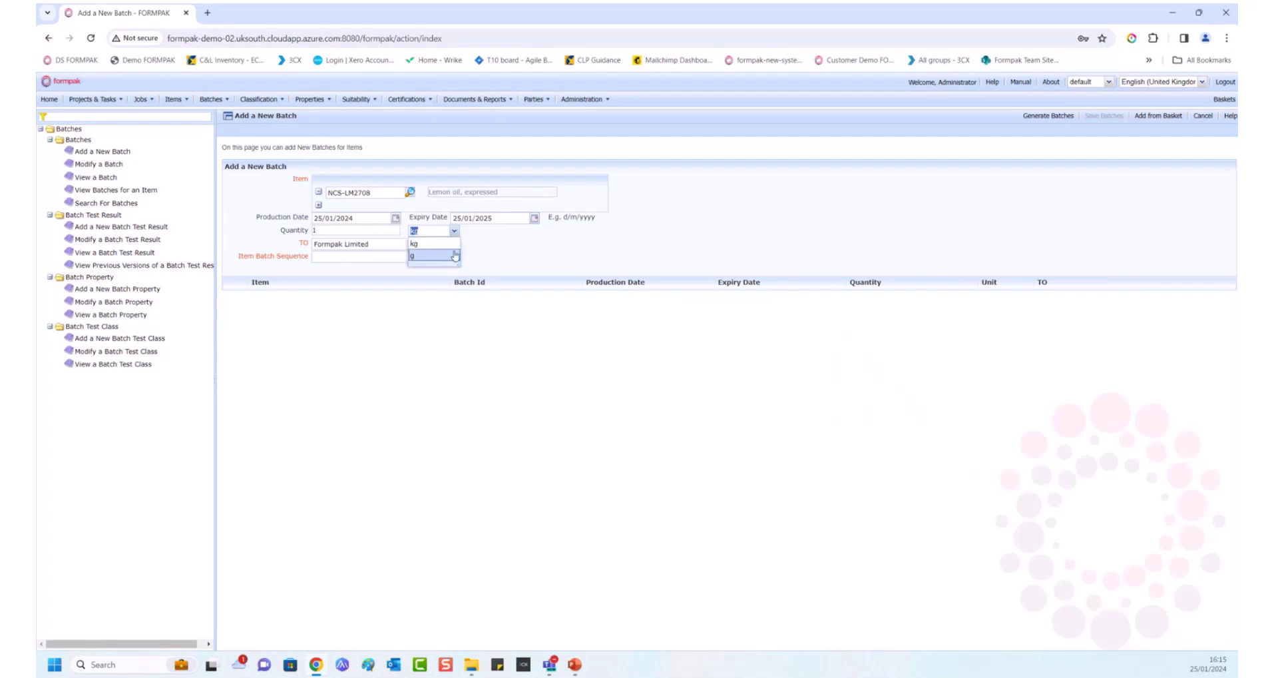
pyautogui.click(494, 237)
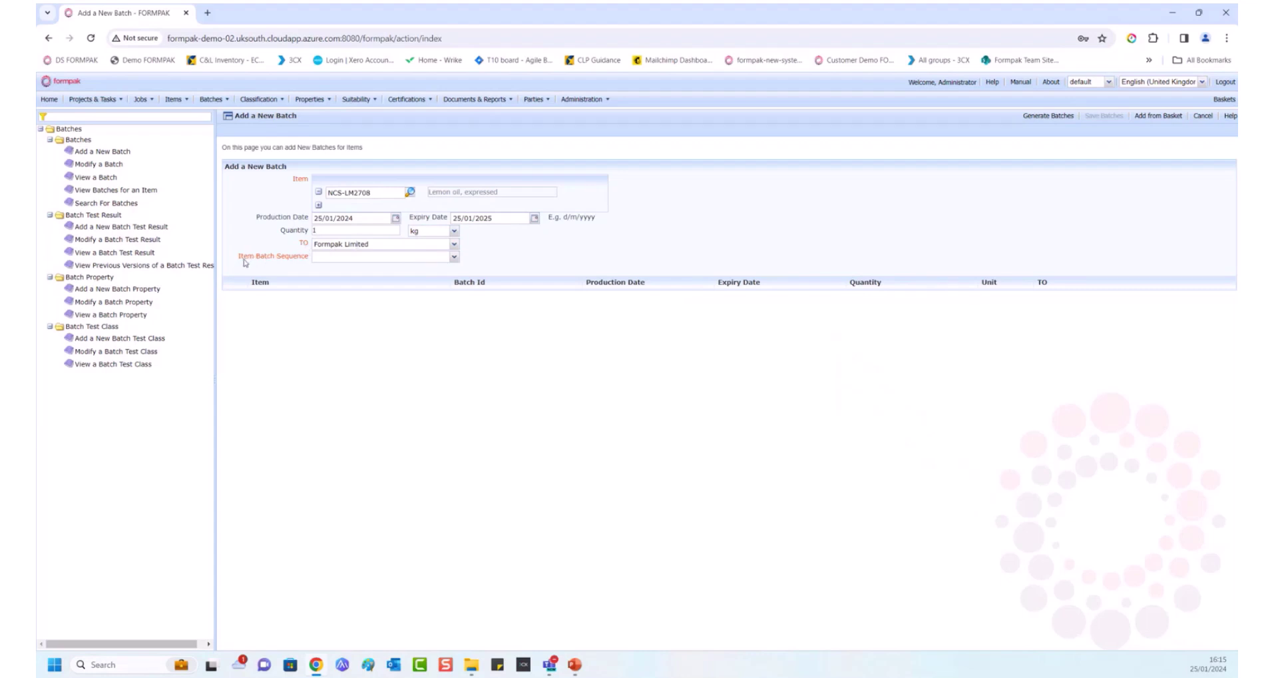
# Step: Assign the Batch Management item batch sequence, then generate and save the batch
pyautogui.click(454, 258)
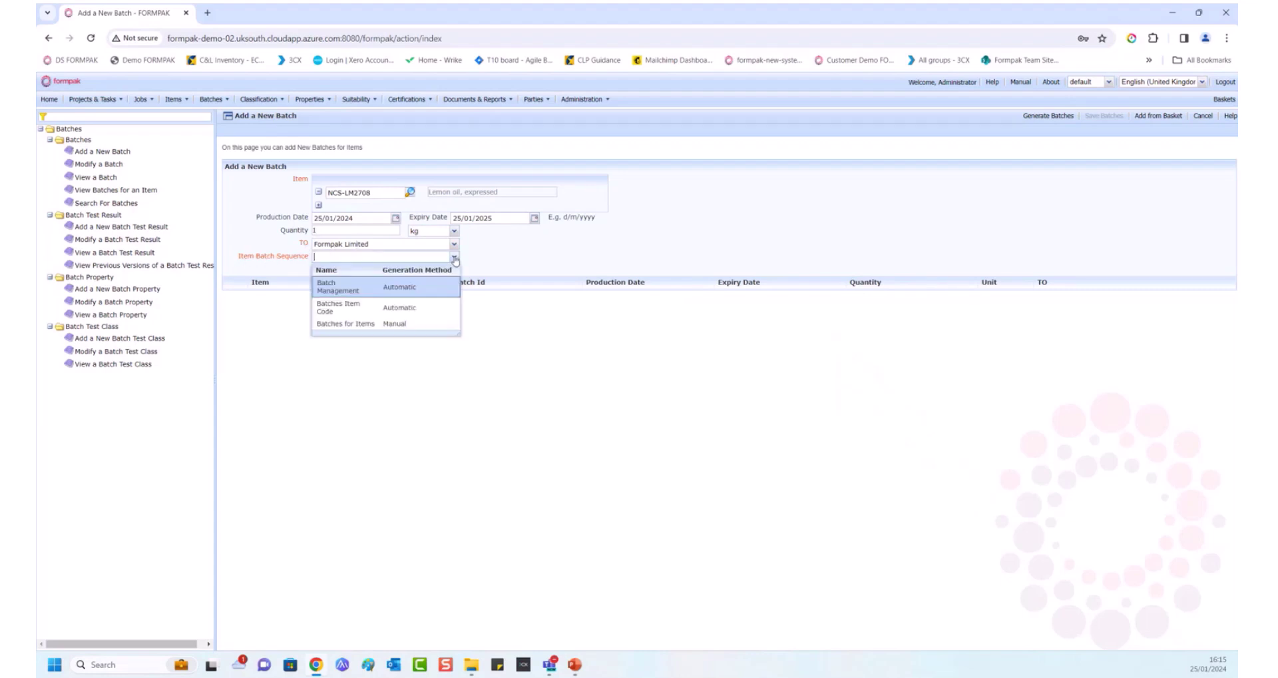
pyautogui.click(402, 287)
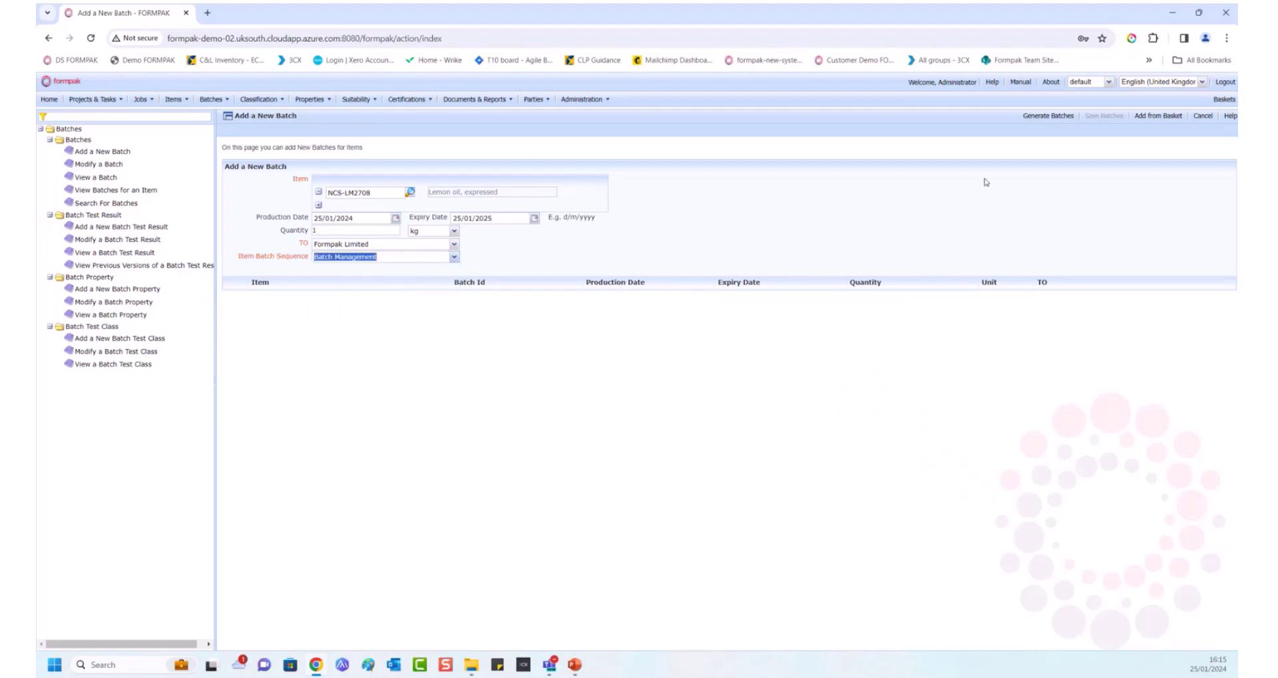
pyautogui.click(1048, 116)
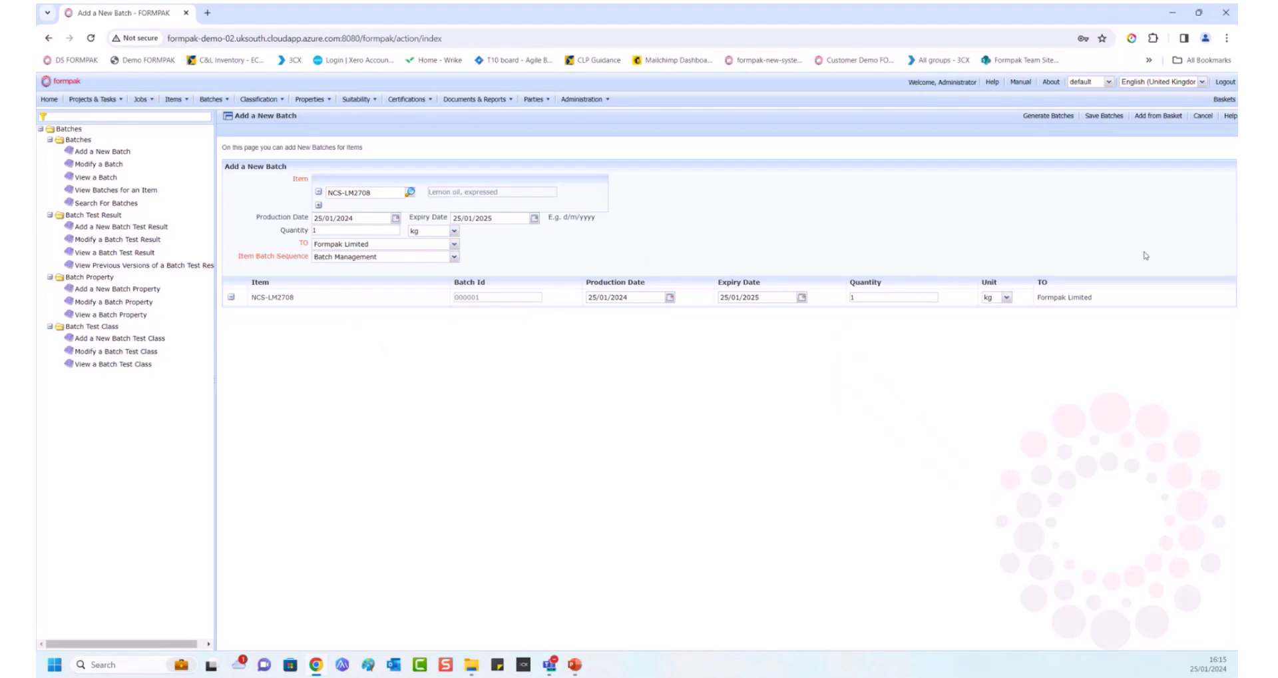
pyautogui.click(1102, 116)
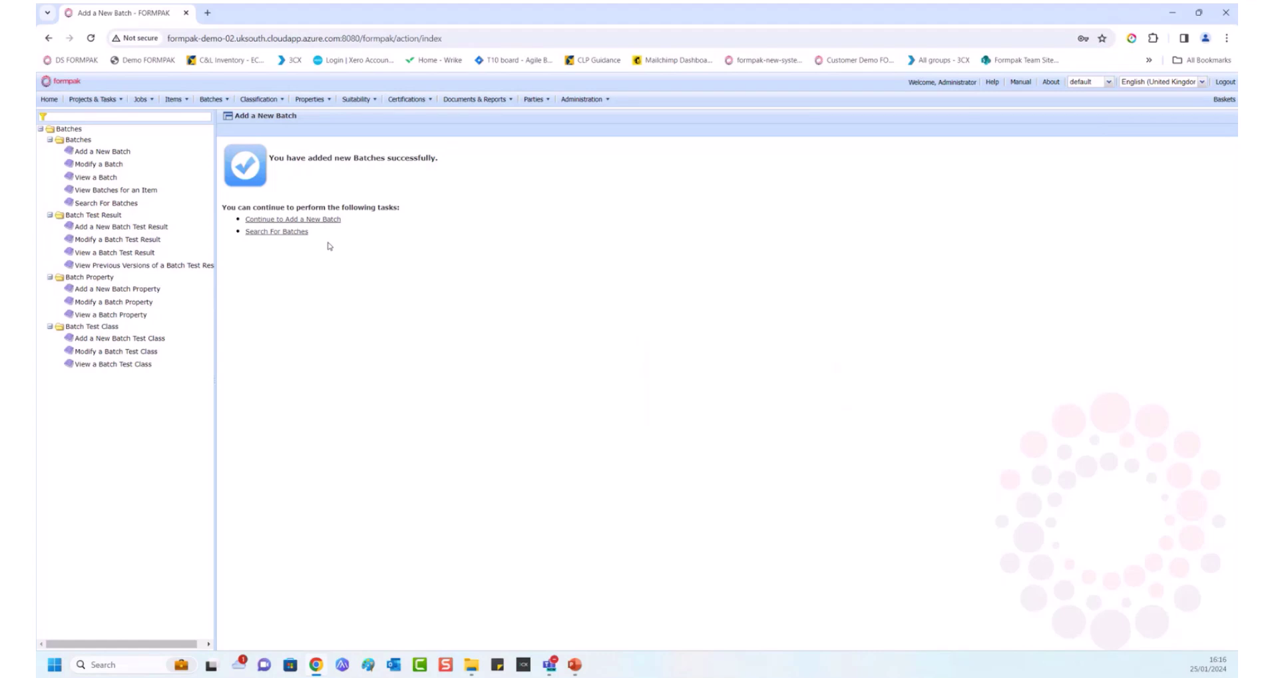
# Step: Start a new batch test result for the item NCS-LM2708 (Lemon oil, expressed)
pyautogui.click(134, 229)
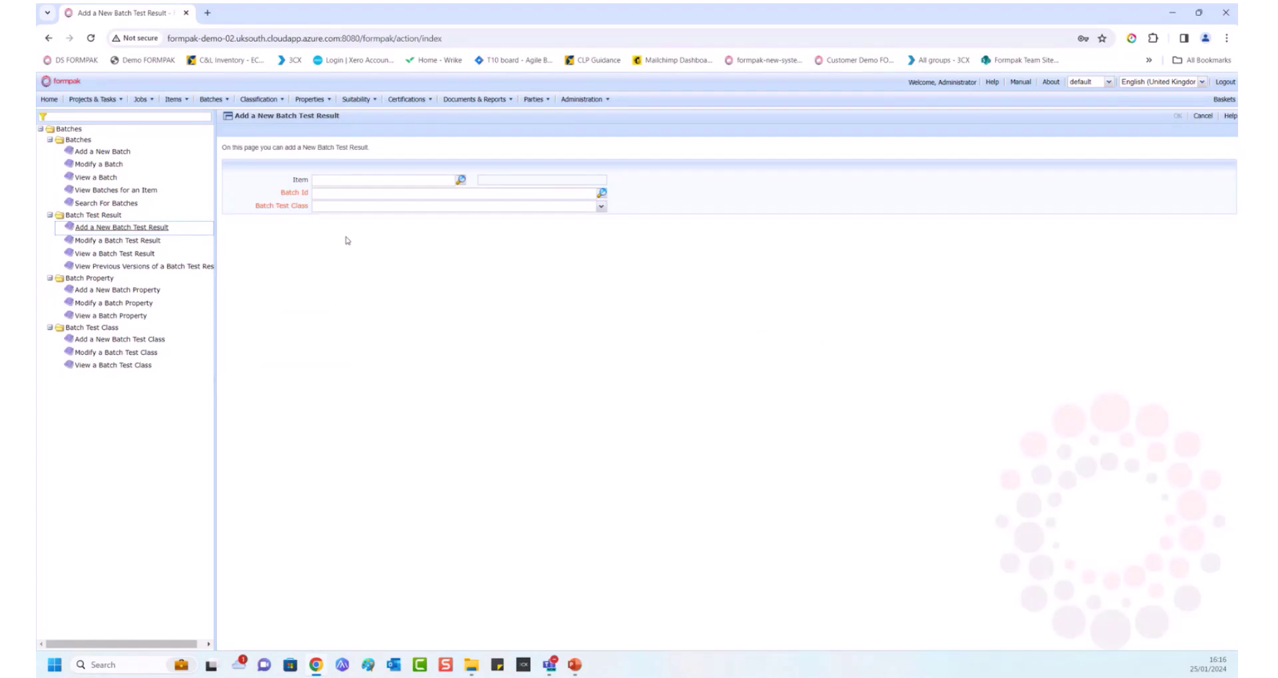
pyautogui.click(325, 179)
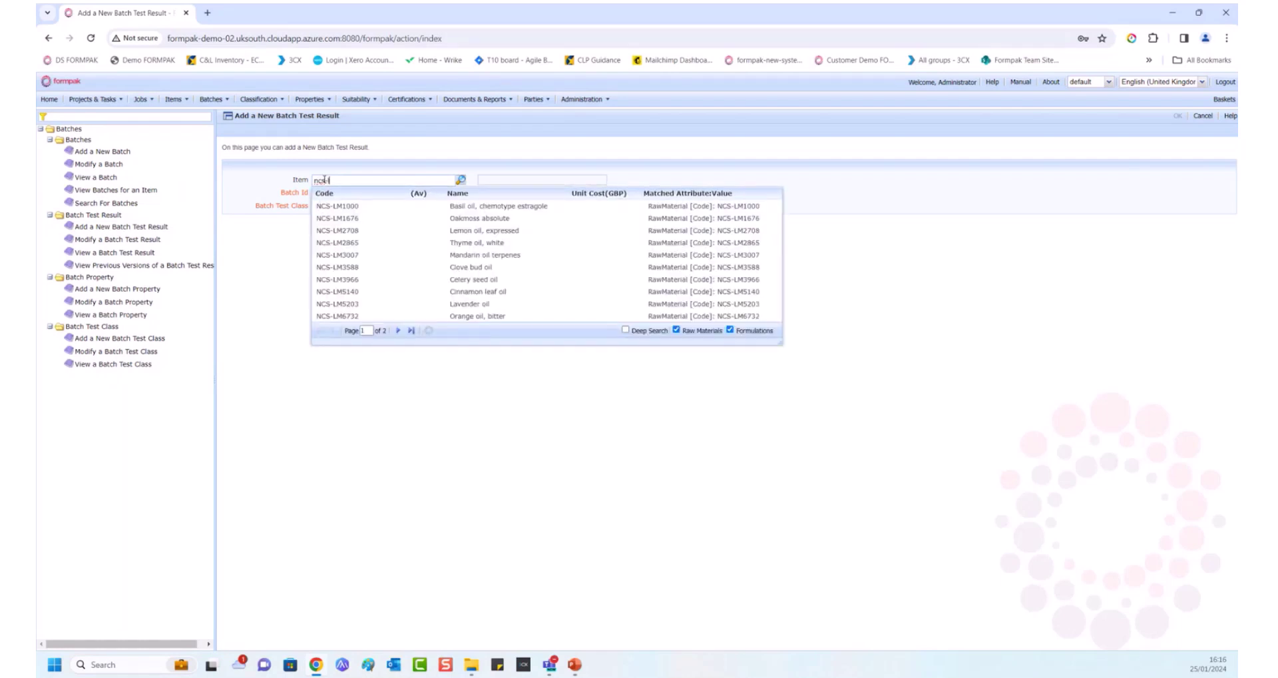
pyautogui.write('m2708')
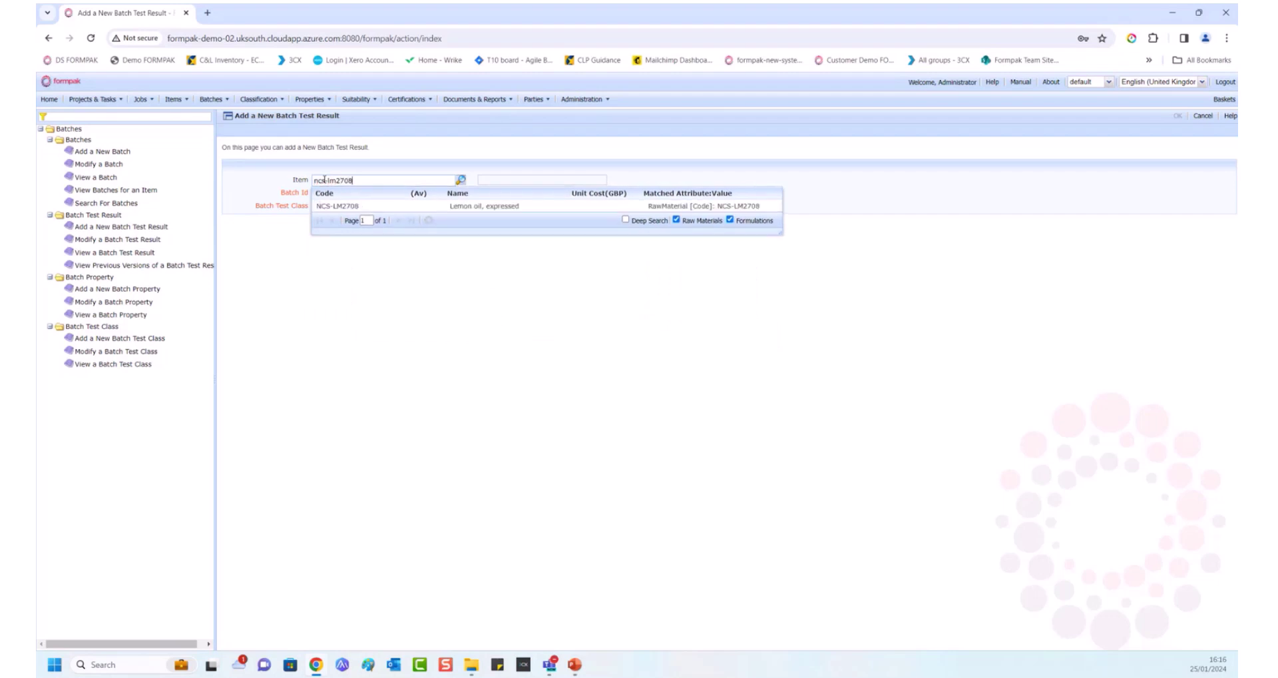
pyautogui.click(350, 206)
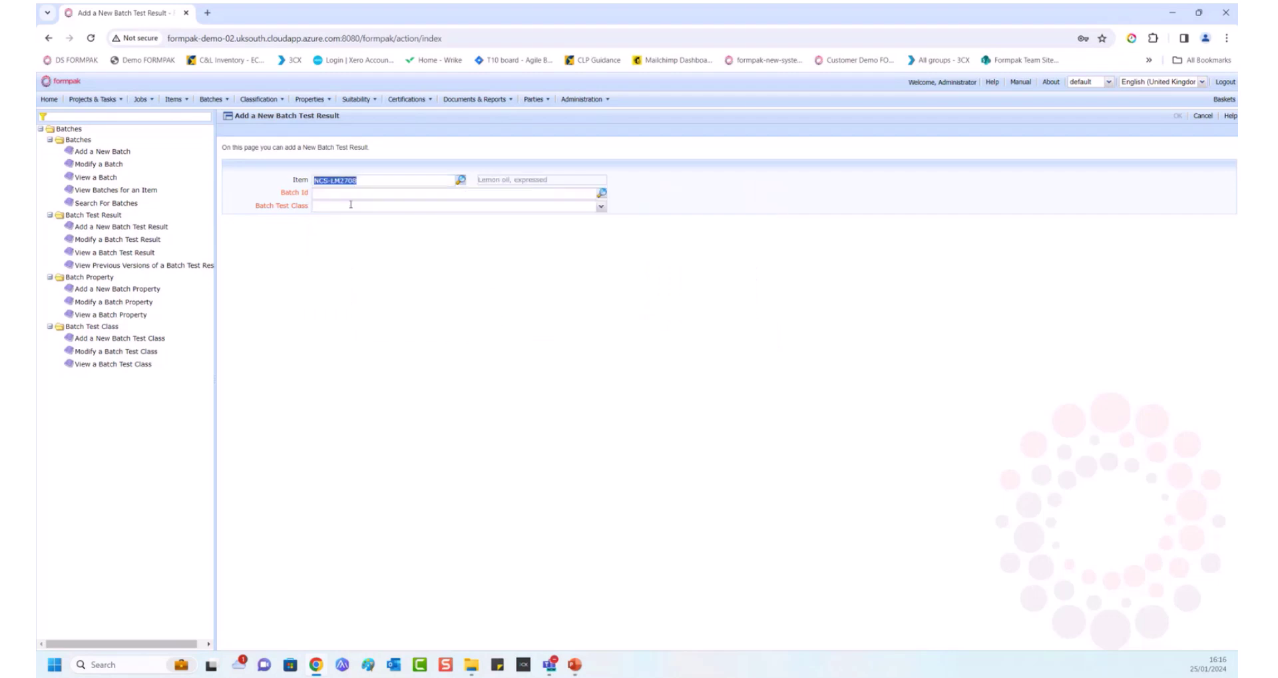
# Step: Choose batch 000001 and the test class Standard Batch Test Classes for the test result, and proceed to its results form
pyautogui.click(339, 195)
pyautogui.write('00')
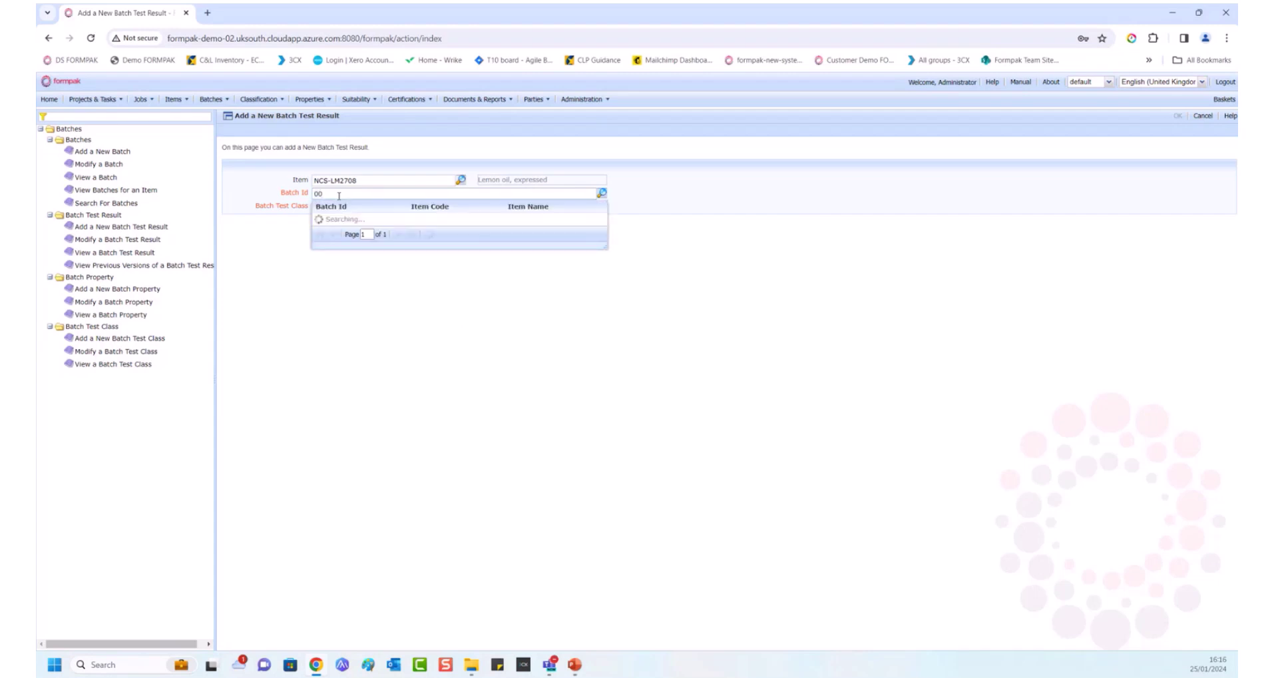
pyautogui.write('000')
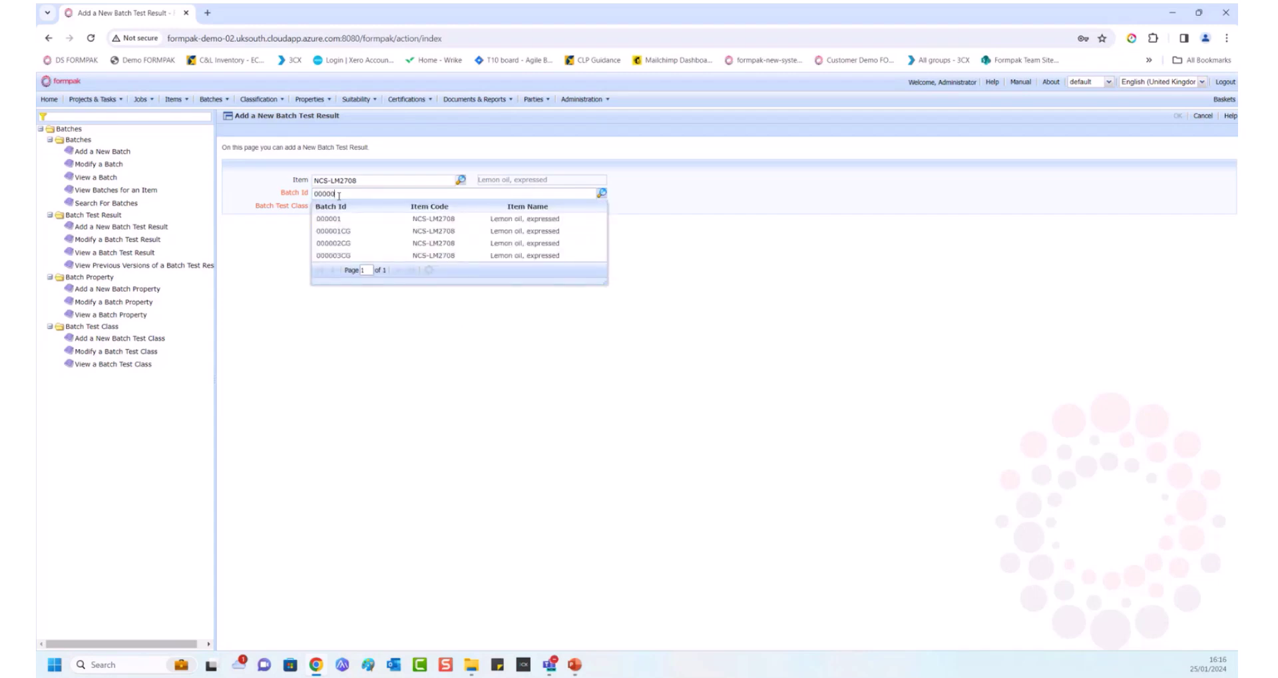
pyautogui.write('1')
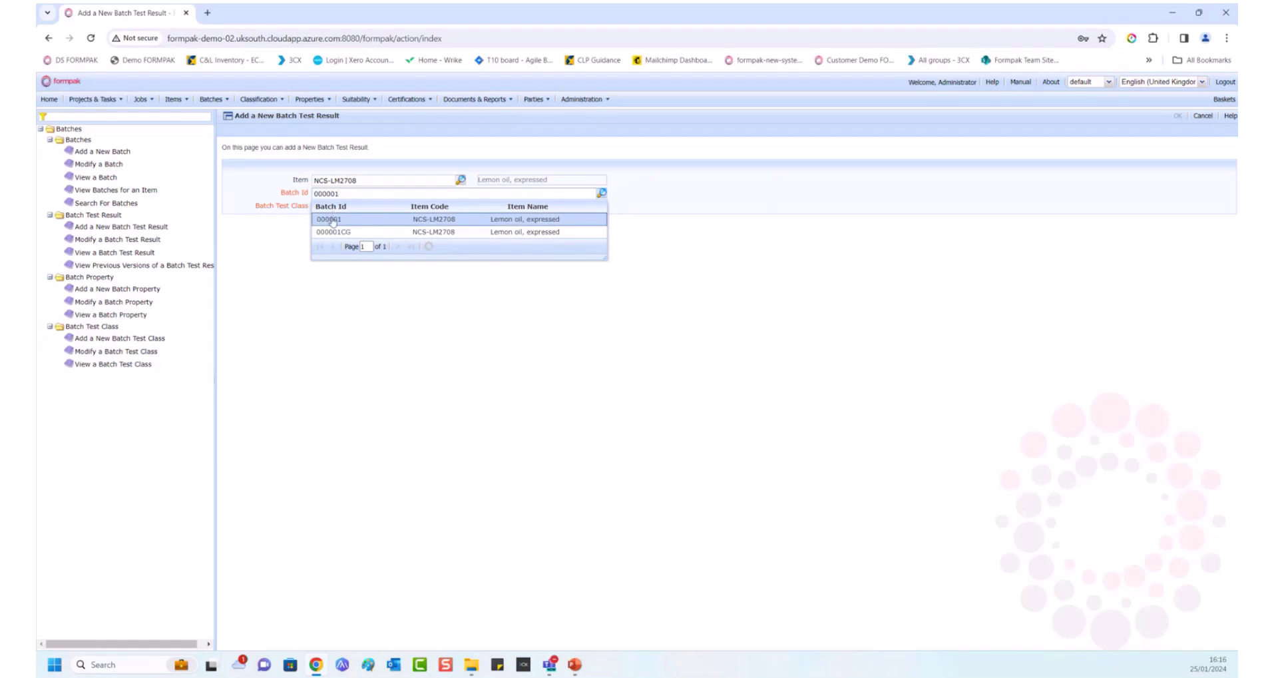
pyautogui.click(333, 219)
pyautogui.click(332, 207)
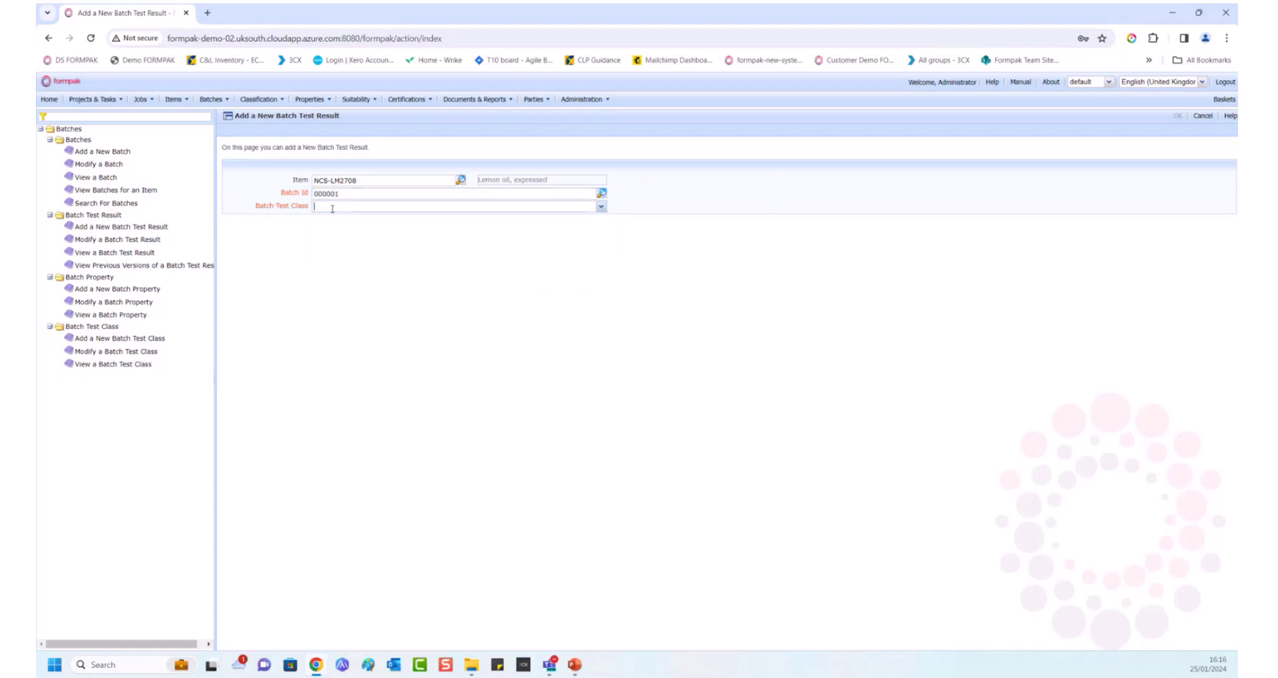
pyautogui.click(600, 207)
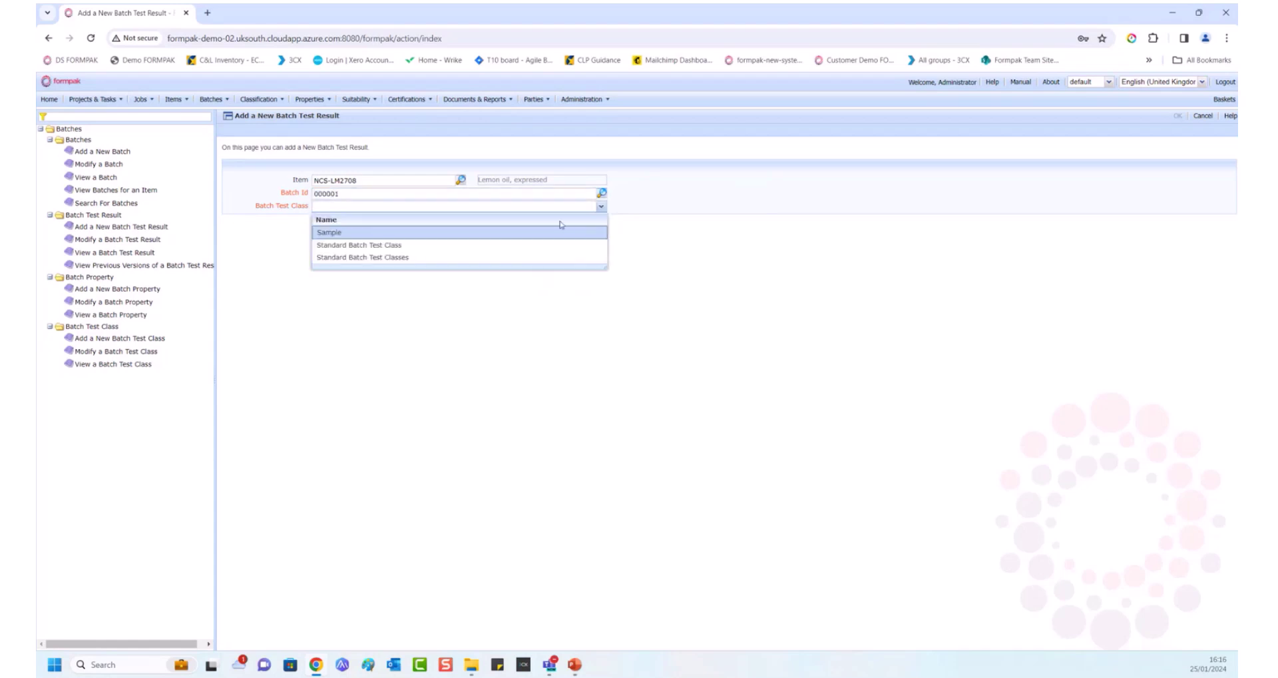
pyautogui.click(381, 259)
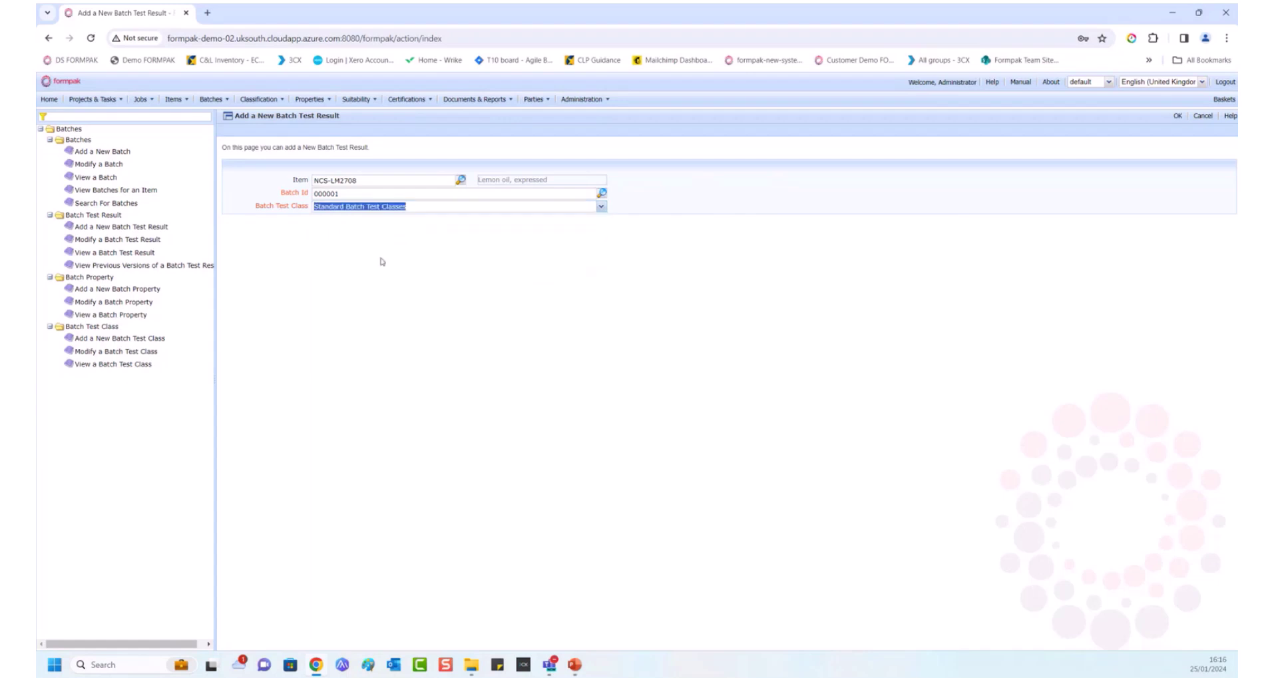
pyautogui.click(1178, 117)
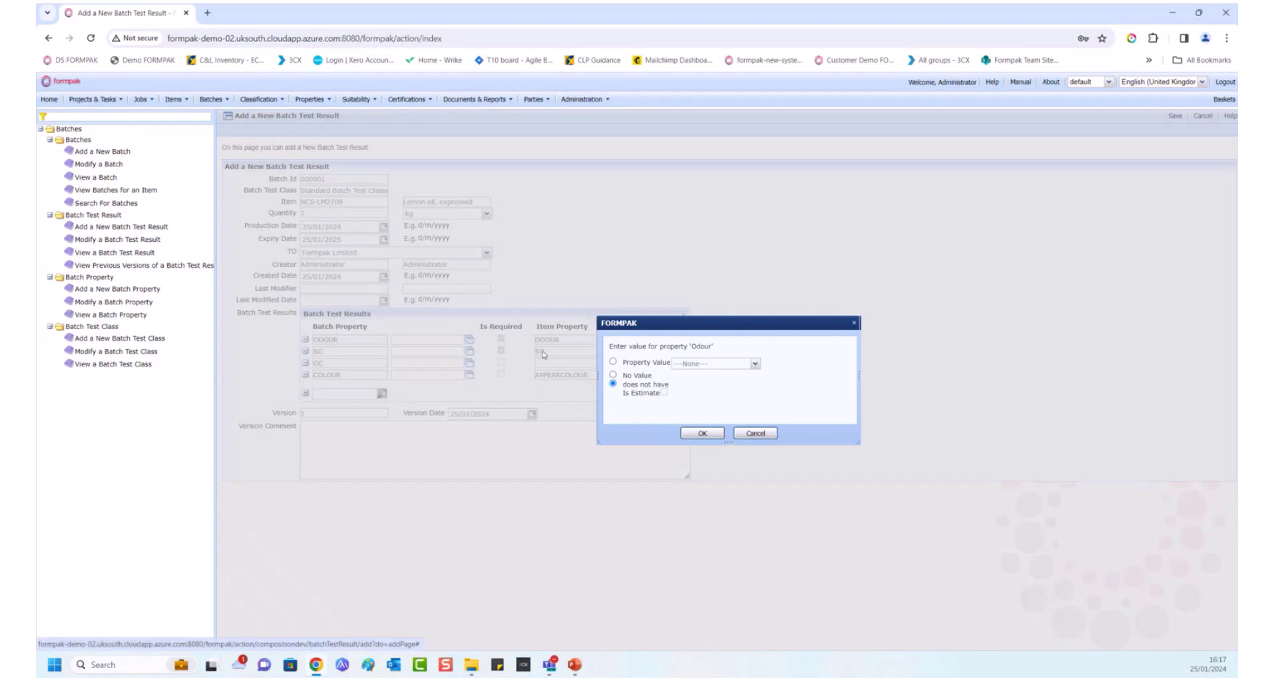
# Step: Set the batch's Odour test result to "Conforms to standard"
pyautogui.click(612, 361)
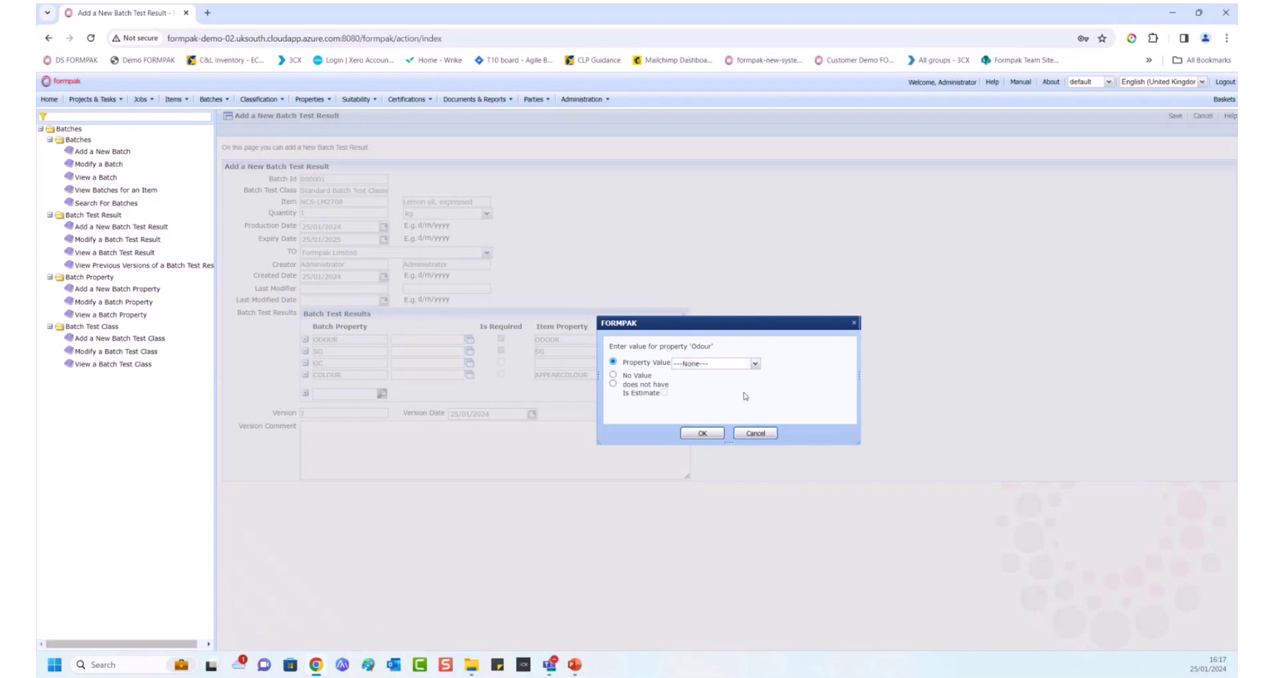
pyautogui.click(756, 364)
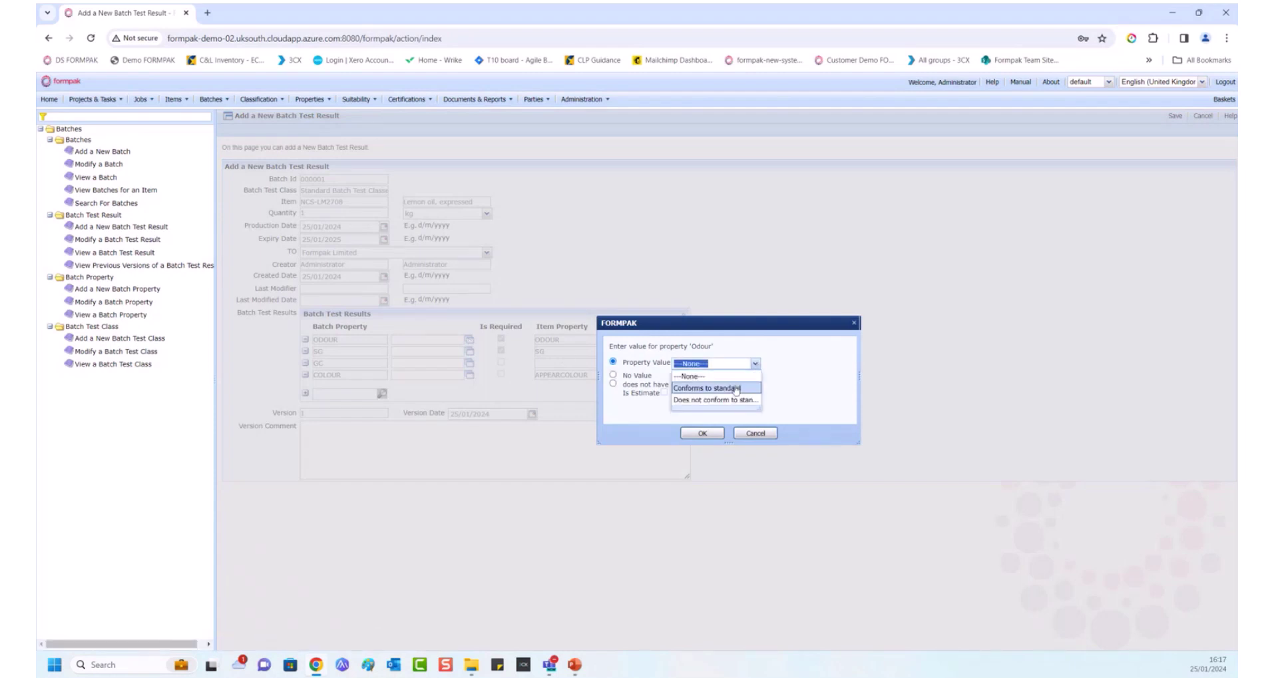
pyautogui.click(734, 388)
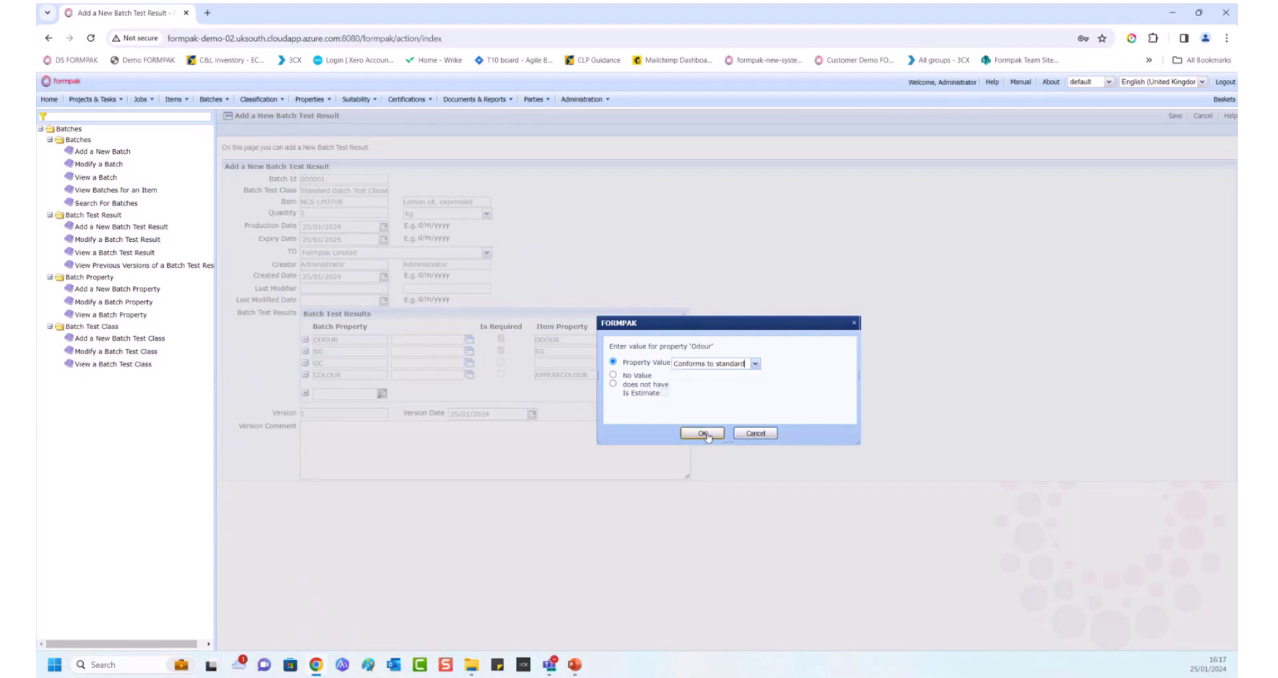
pyautogui.click(703, 433)
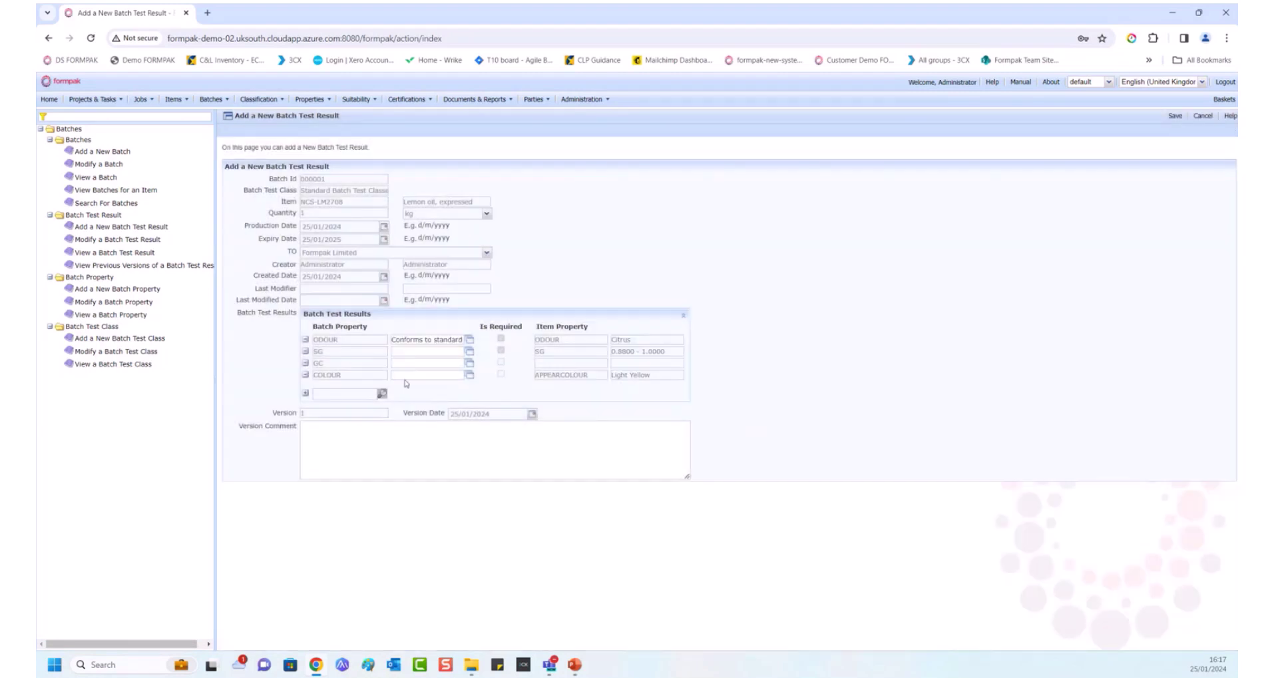
# Step: Enter the Specific Gravity test result as a range from 0.88 to 0.88
pyautogui.click(469, 351)
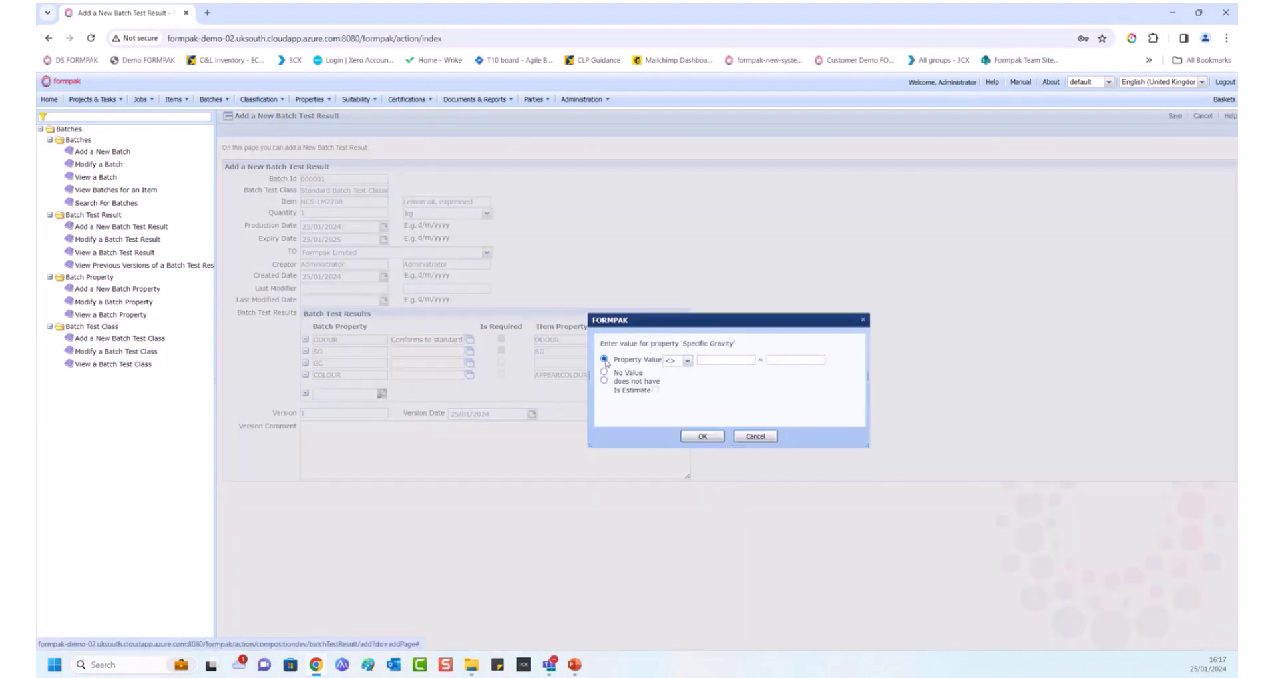
pyautogui.click(718, 360)
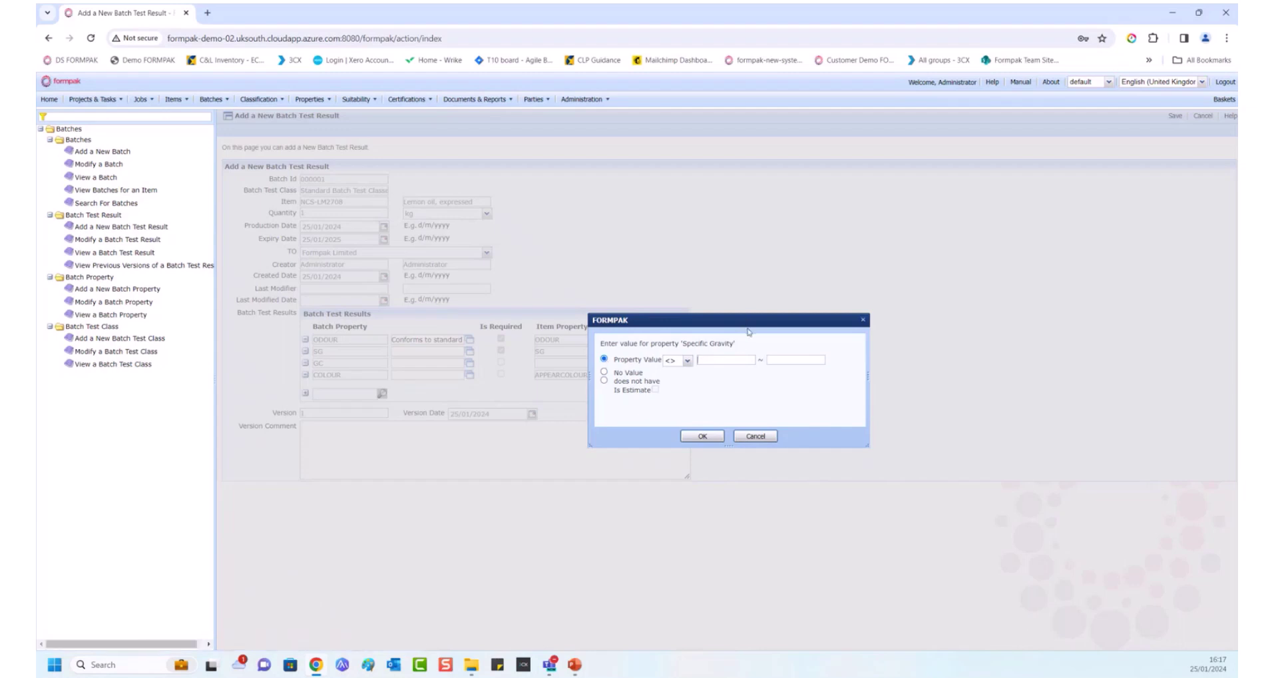
pyautogui.write('0')
pyautogui.click(786, 360)
pyautogui.write('0.88')
pyautogui.click(702, 436)
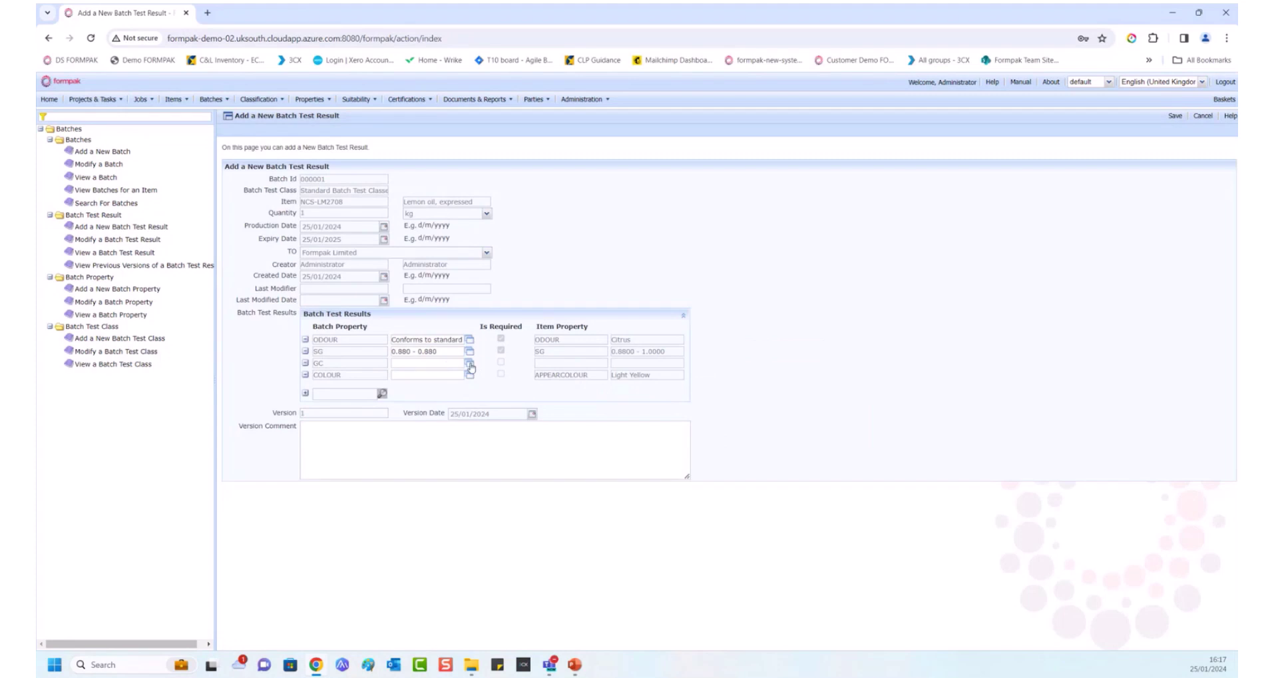
# Step: Set the Gas Chromo test result to Yes
pyautogui.click(470, 363)
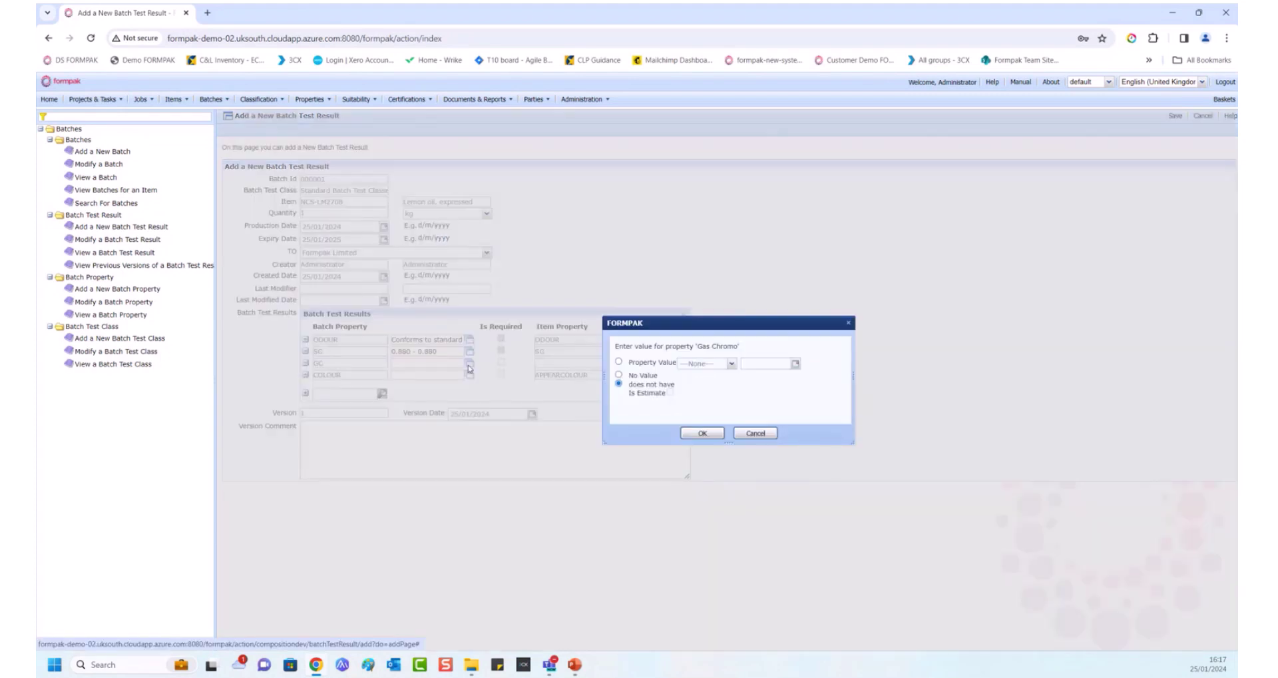
pyautogui.click(618, 361)
pyautogui.click(731, 362)
pyautogui.click(700, 388)
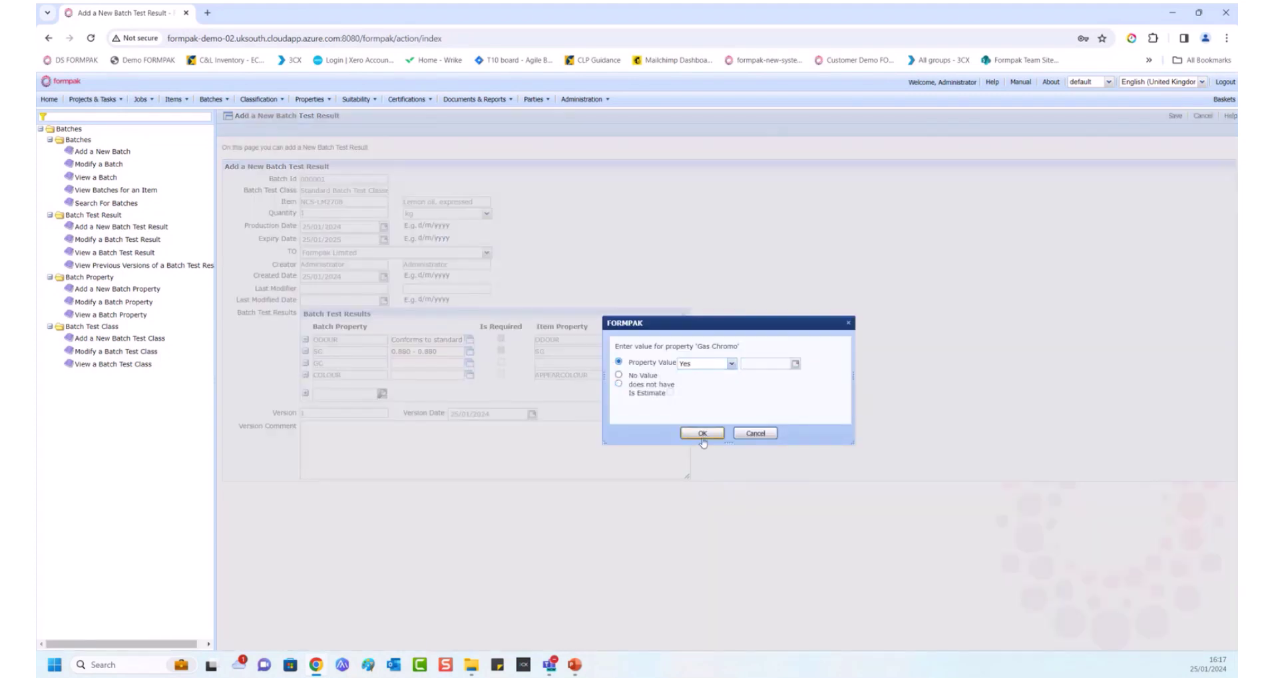
pyautogui.click(702, 434)
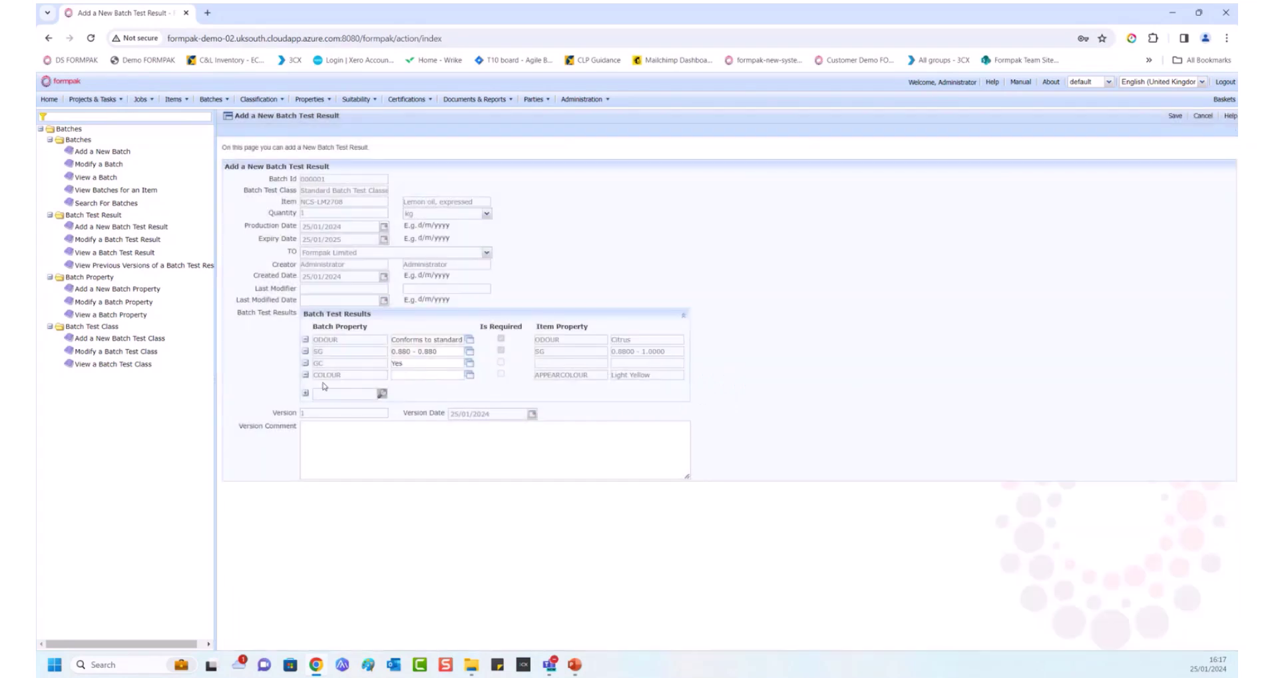
# Step: Set the Colour test result to Light Yellow and save the batch test result
pyautogui.click(470, 375)
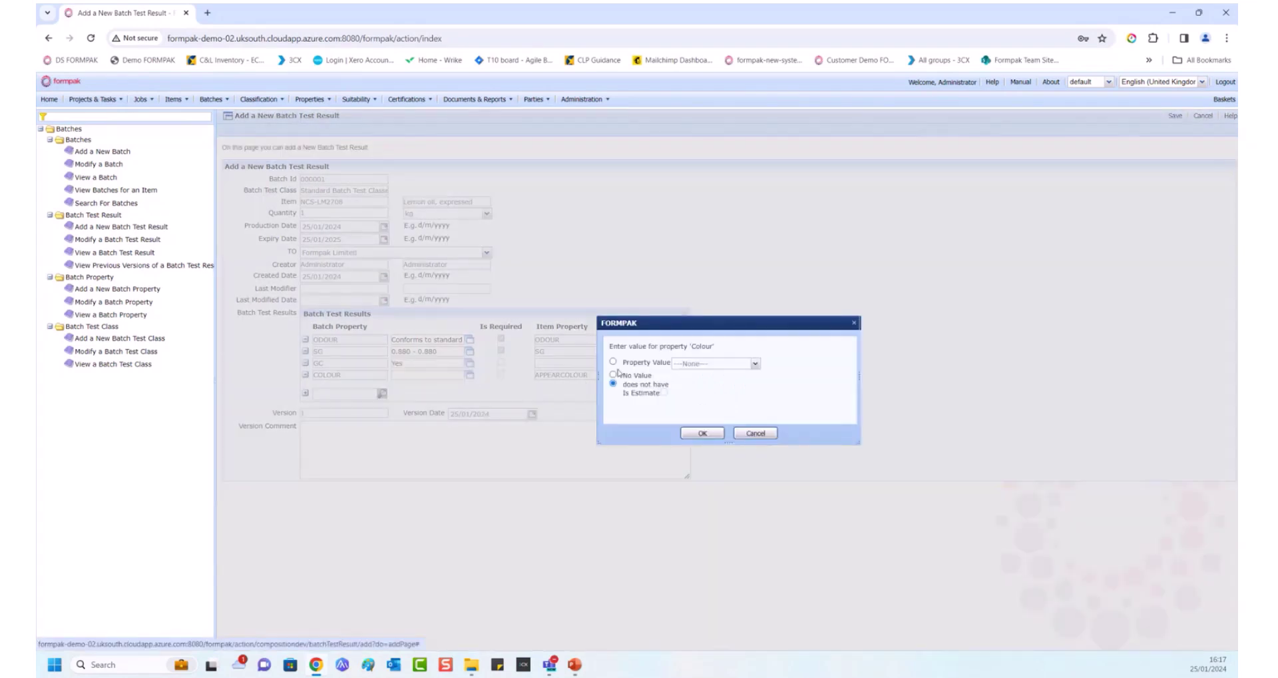
pyautogui.click(613, 361)
pyautogui.click(756, 365)
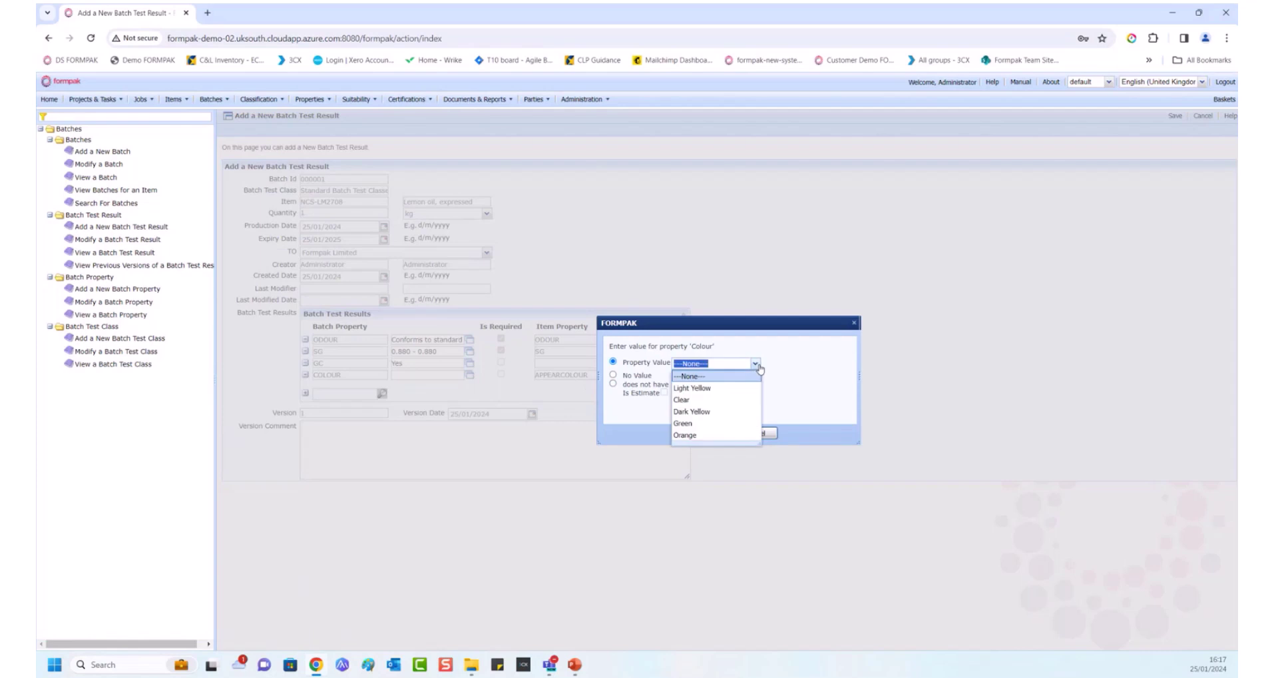
pyautogui.click(724, 388)
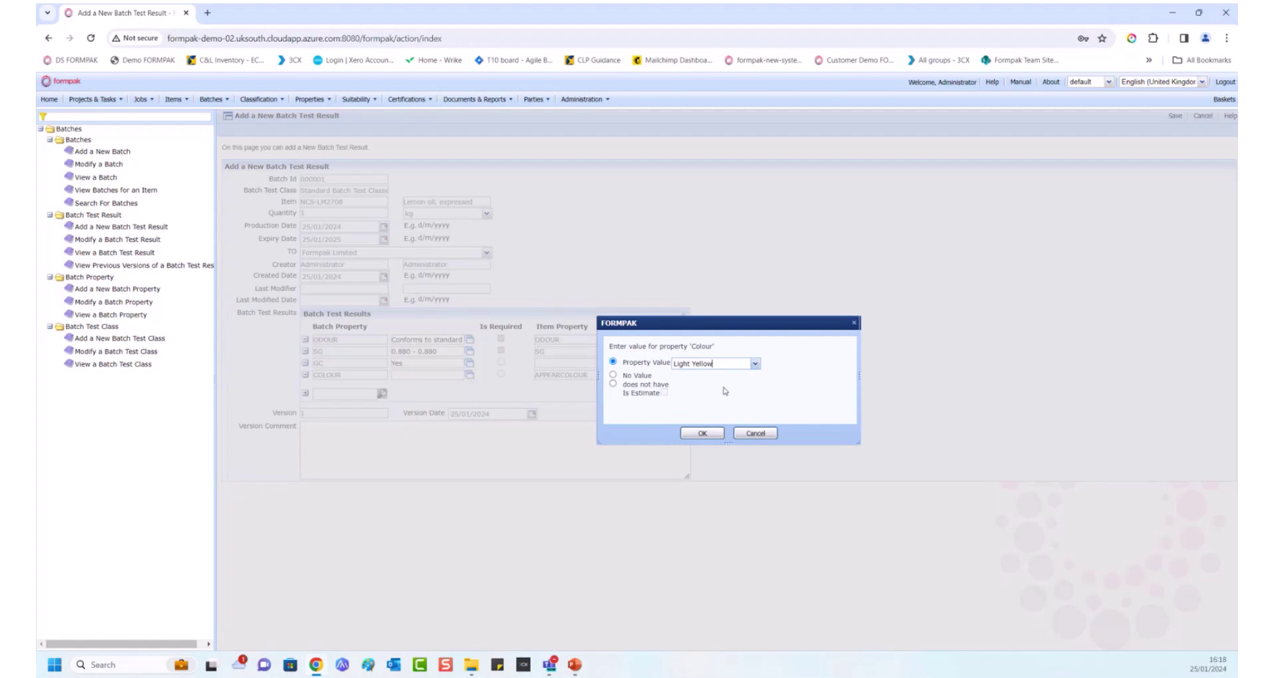
pyautogui.click(702, 432)
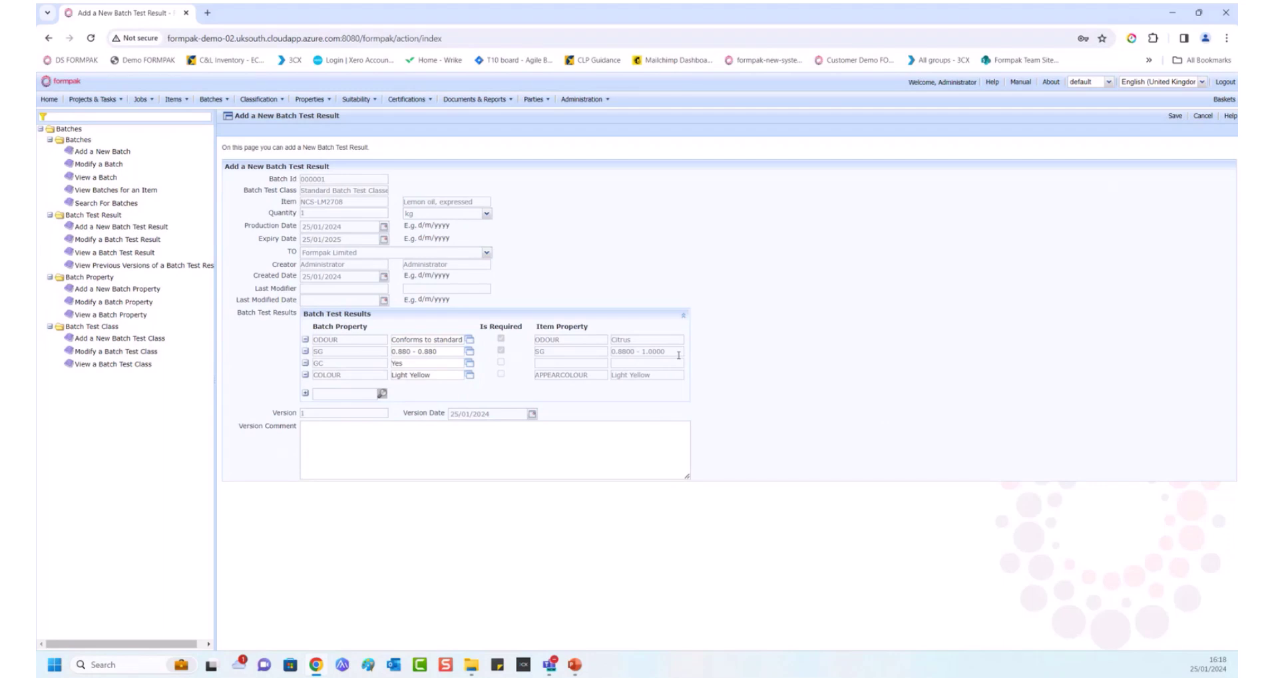
pyautogui.click(1175, 117)
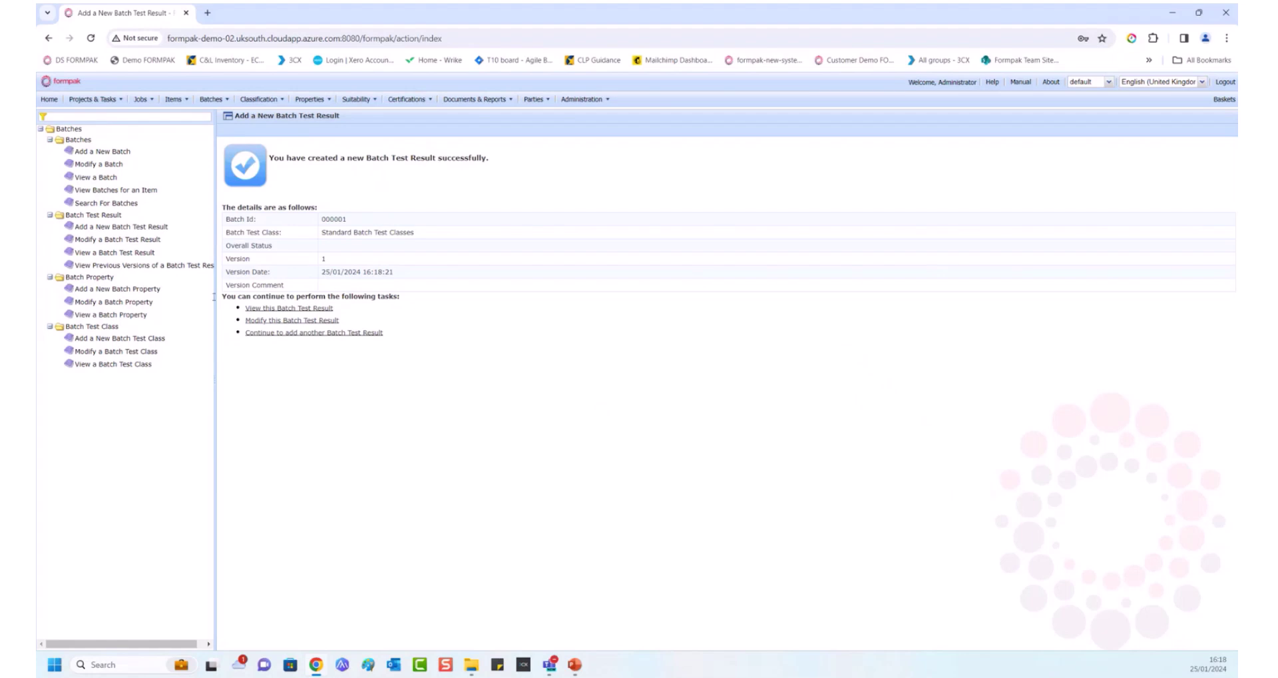
# Step: From the home page, find the function for viewing a raw material by filtering on "view a ra" and open it
pyautogui.click(49, 101)
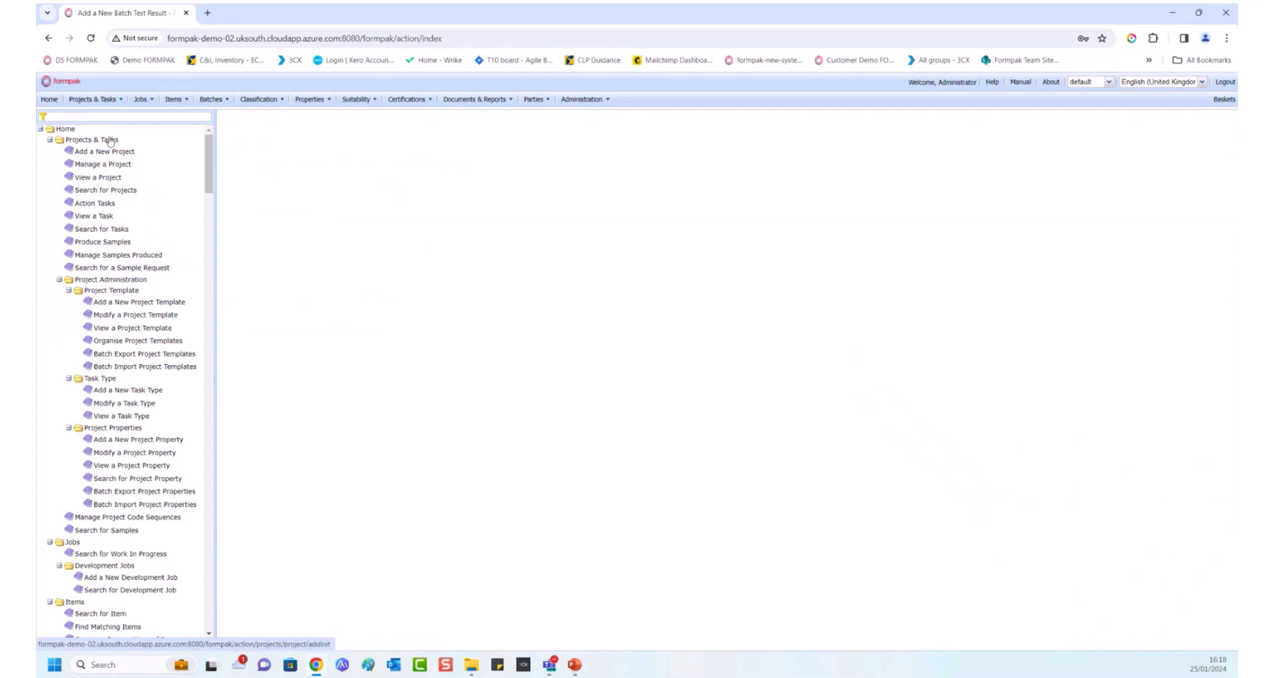
pyautogui.click(96, 117)
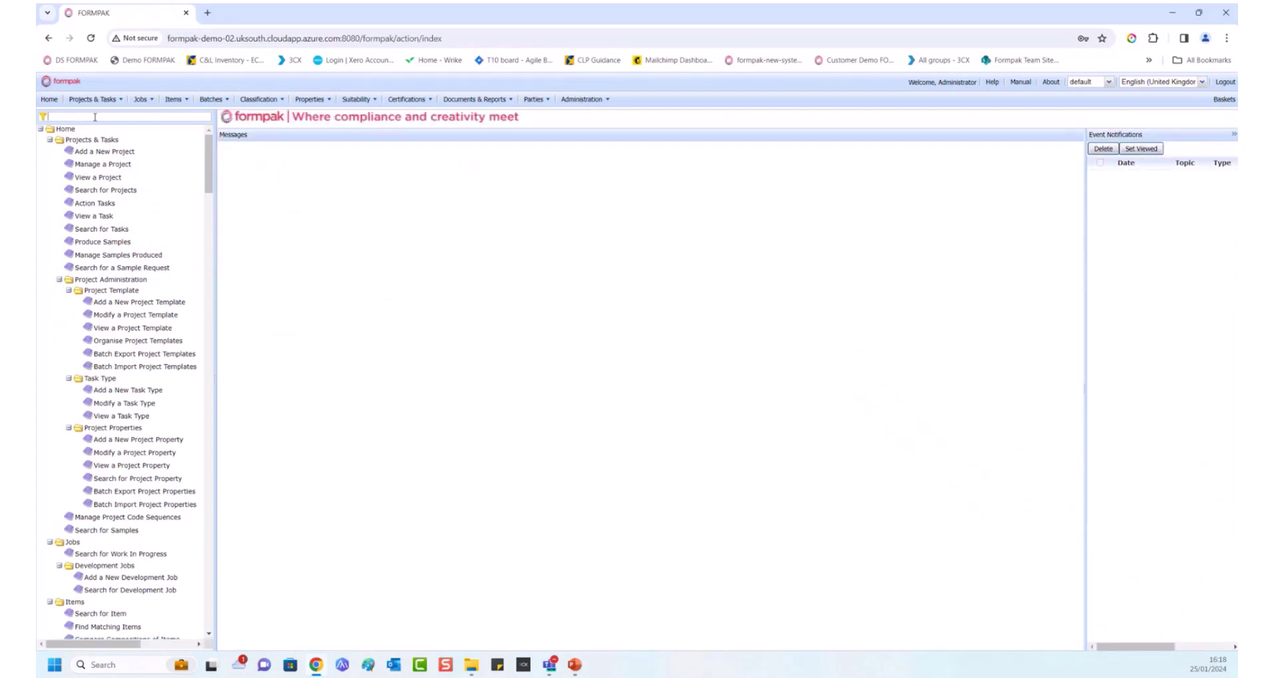
pyautogui.write('view a r')
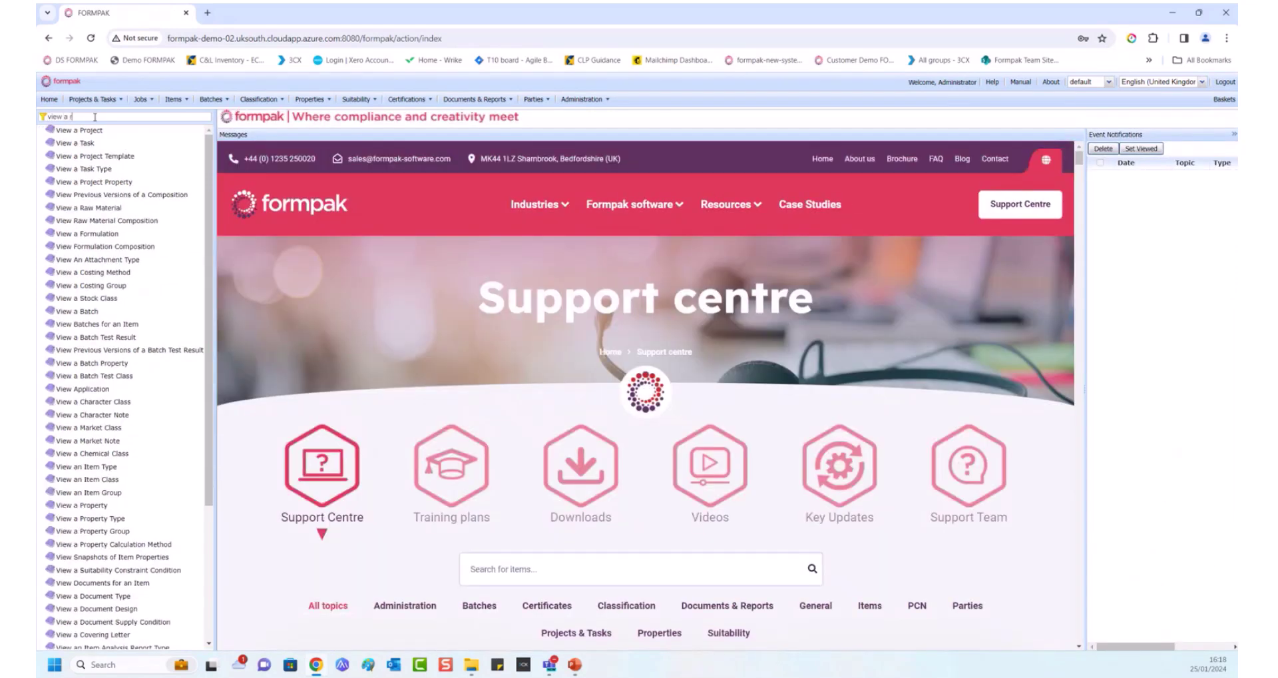
pyautogui.write('a')
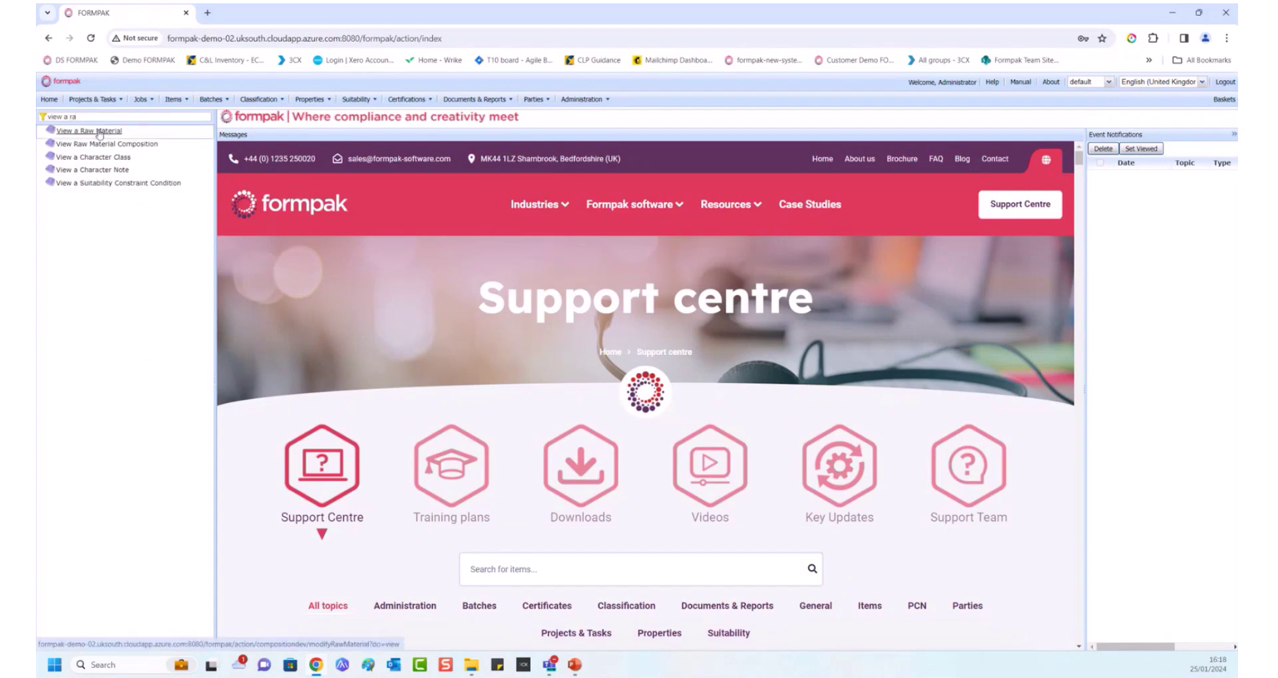
pyautogui.click(80, 130)
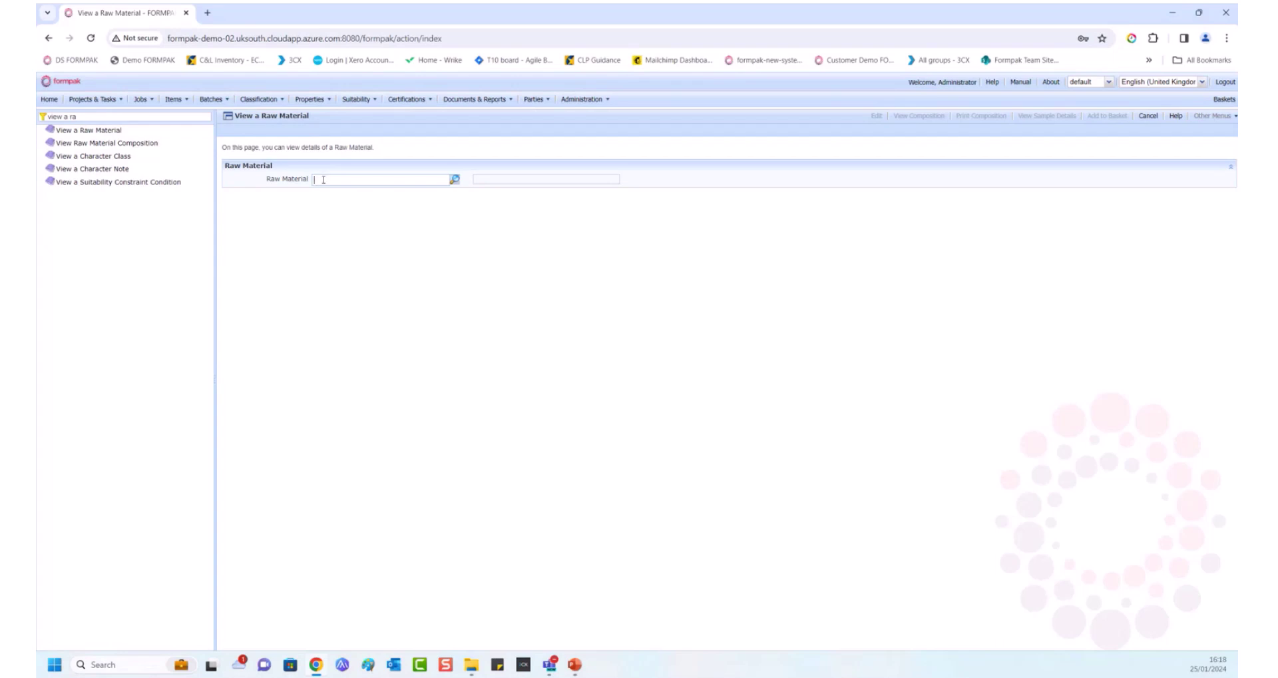
# Step: Look up the raw material NCS-LM2708 (Lemon oil, expressed) and display its details
pyautogui.click(323, 180)
pyautogui.write('nc')
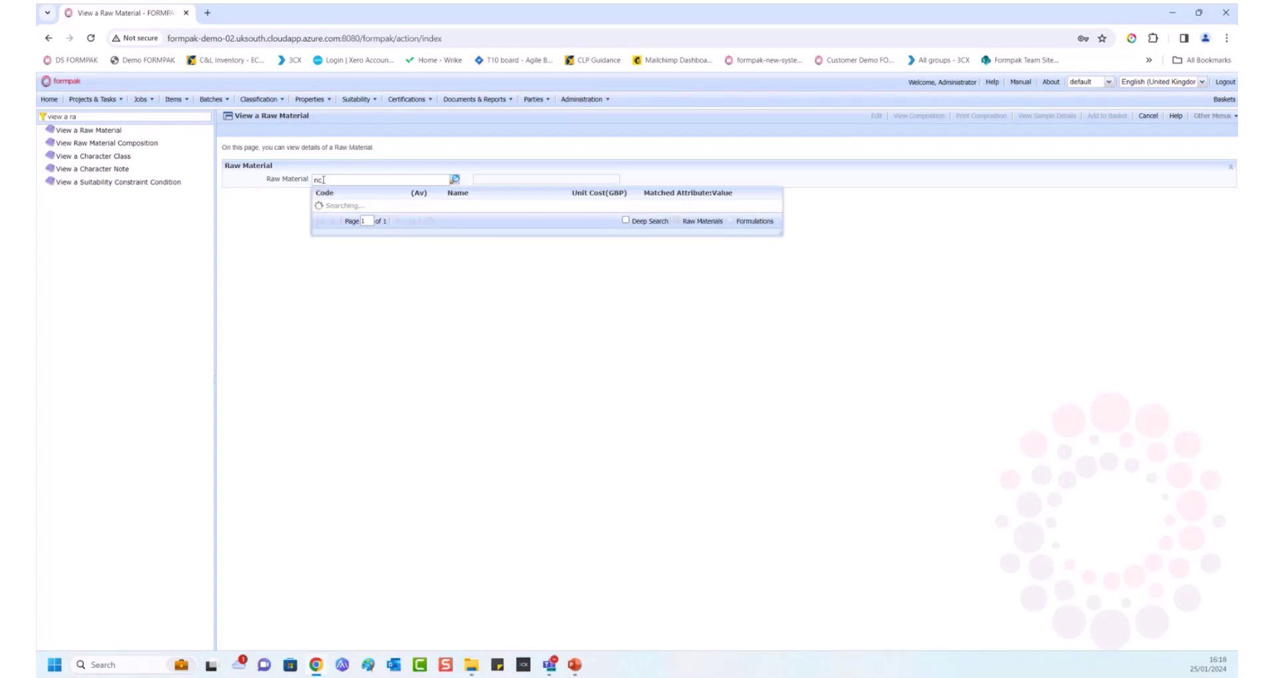
pyautogui.write('s-l')
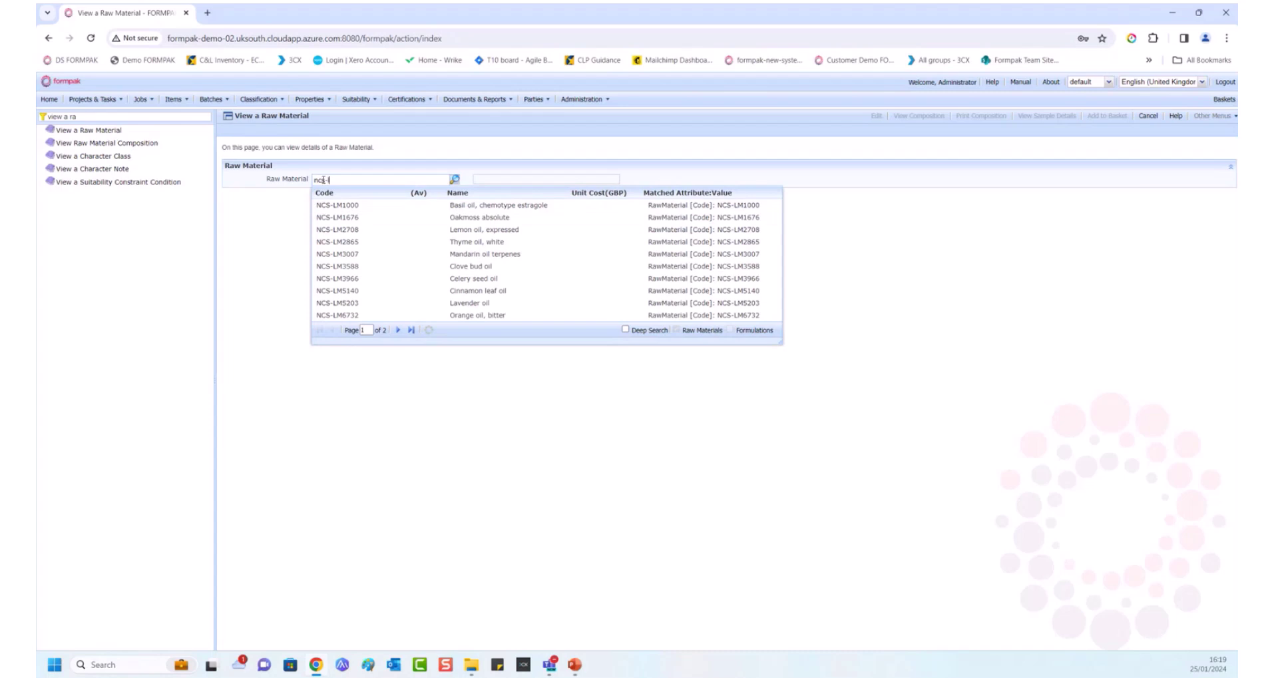
pyautogui.write('m2708')
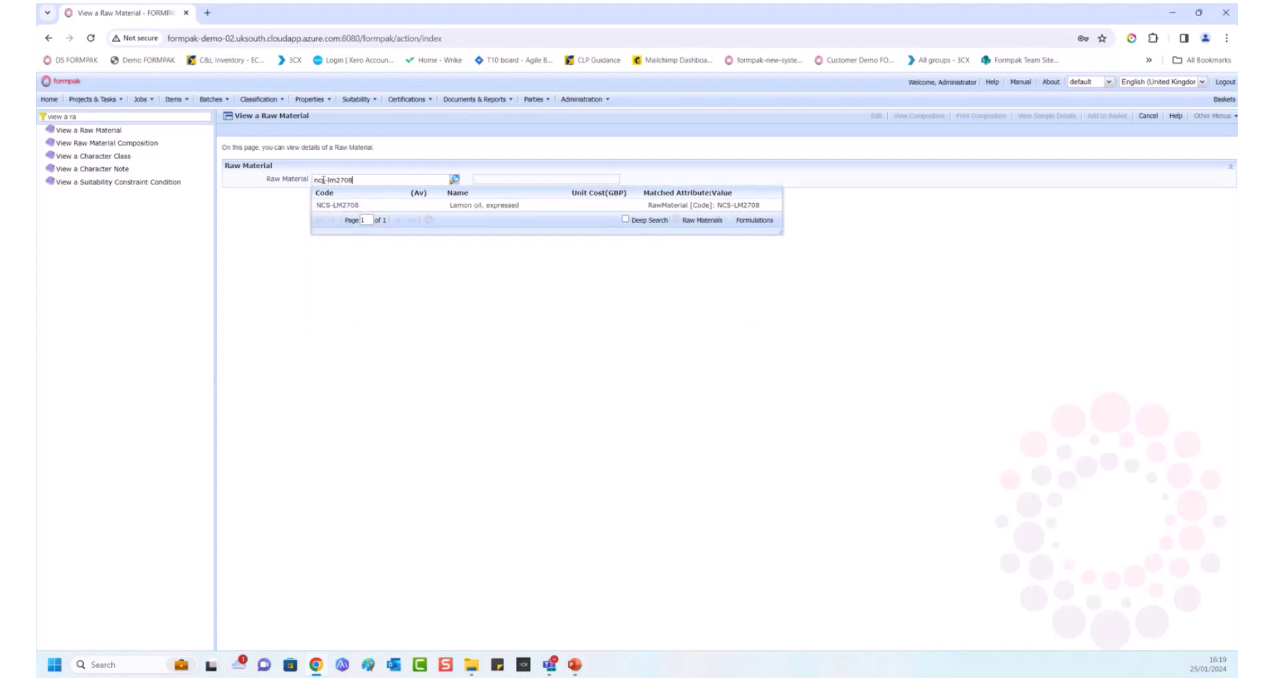
pyautogui.click(342, 204)
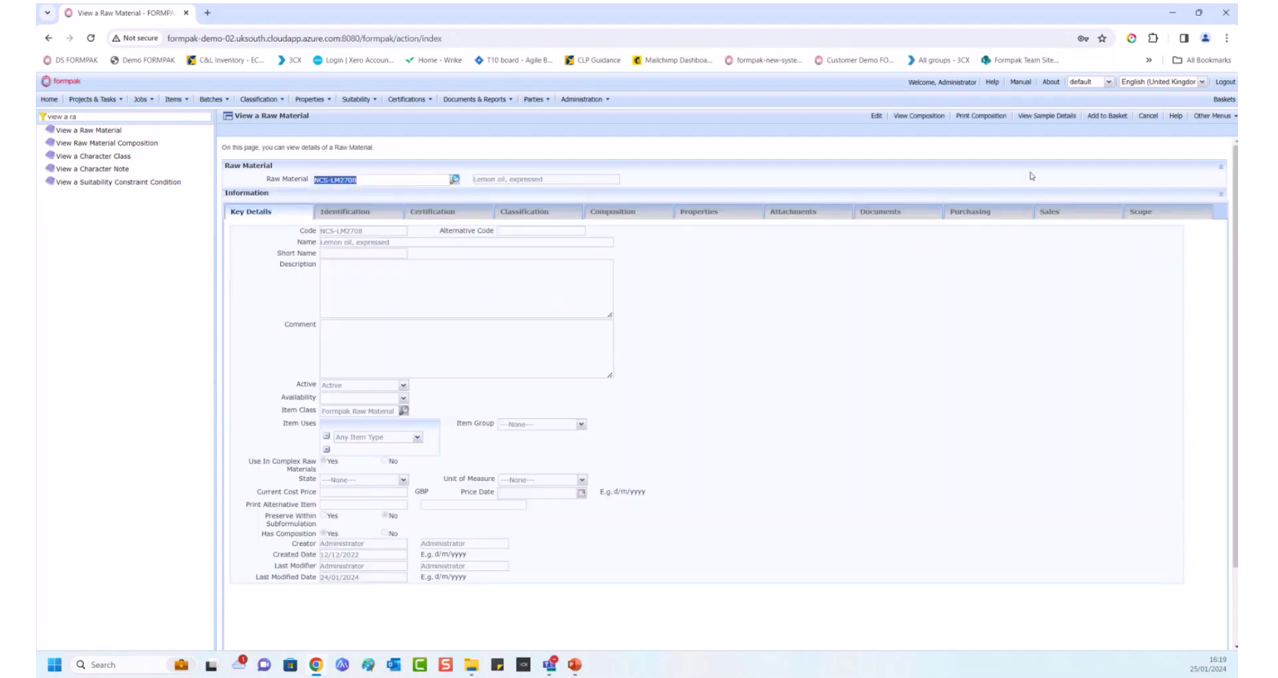
# Step: List the batches of the lemon oil raw material and view the test results of batch 000001
pyautogui.click(1234, 119)
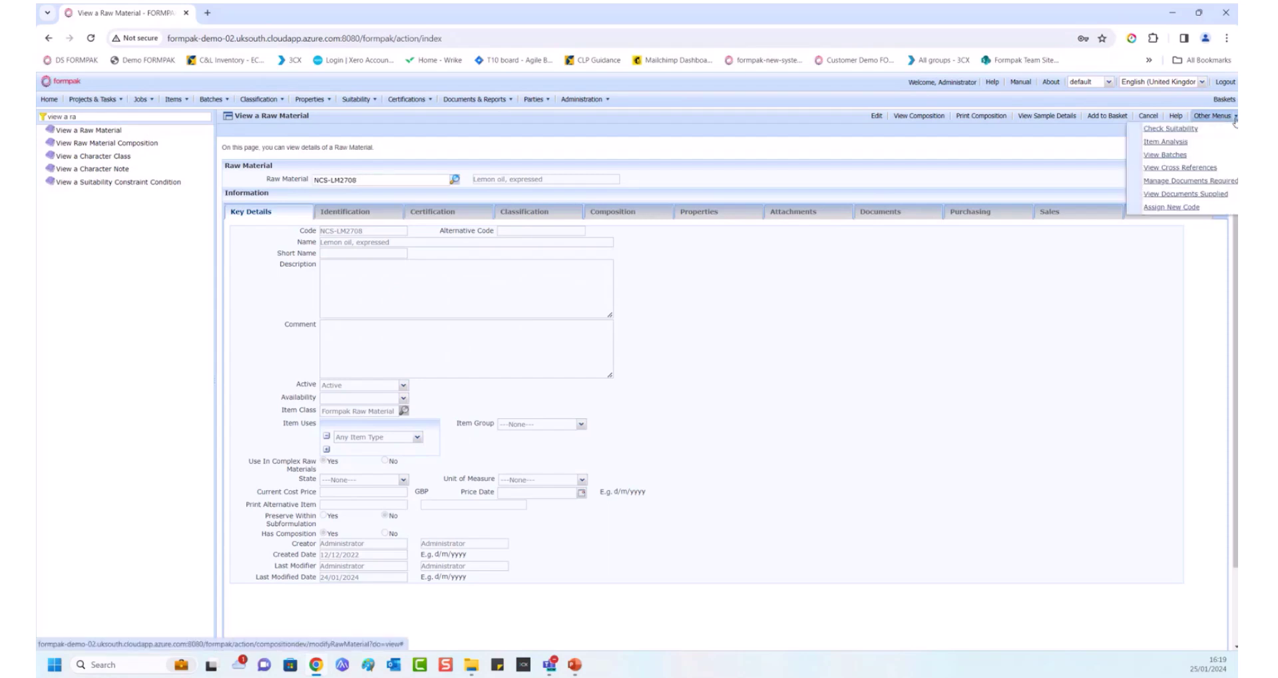
pyautogui.click(1166, 155)
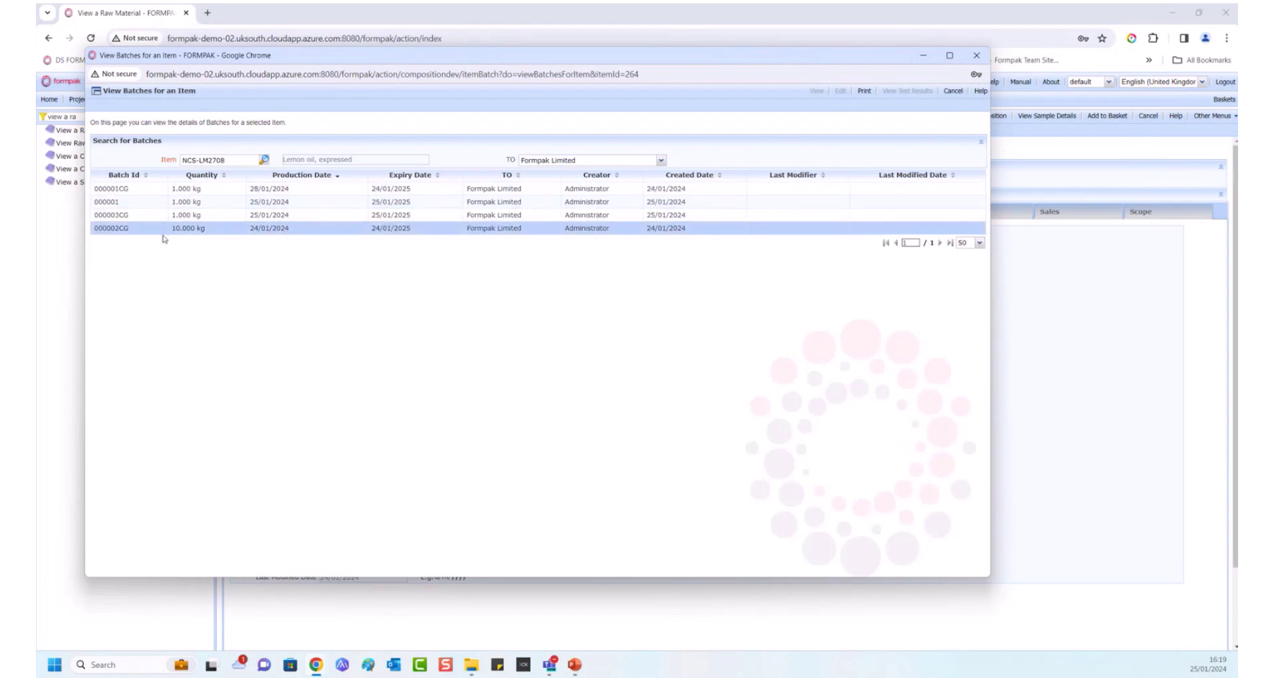
pyautogui.click(133, 205)
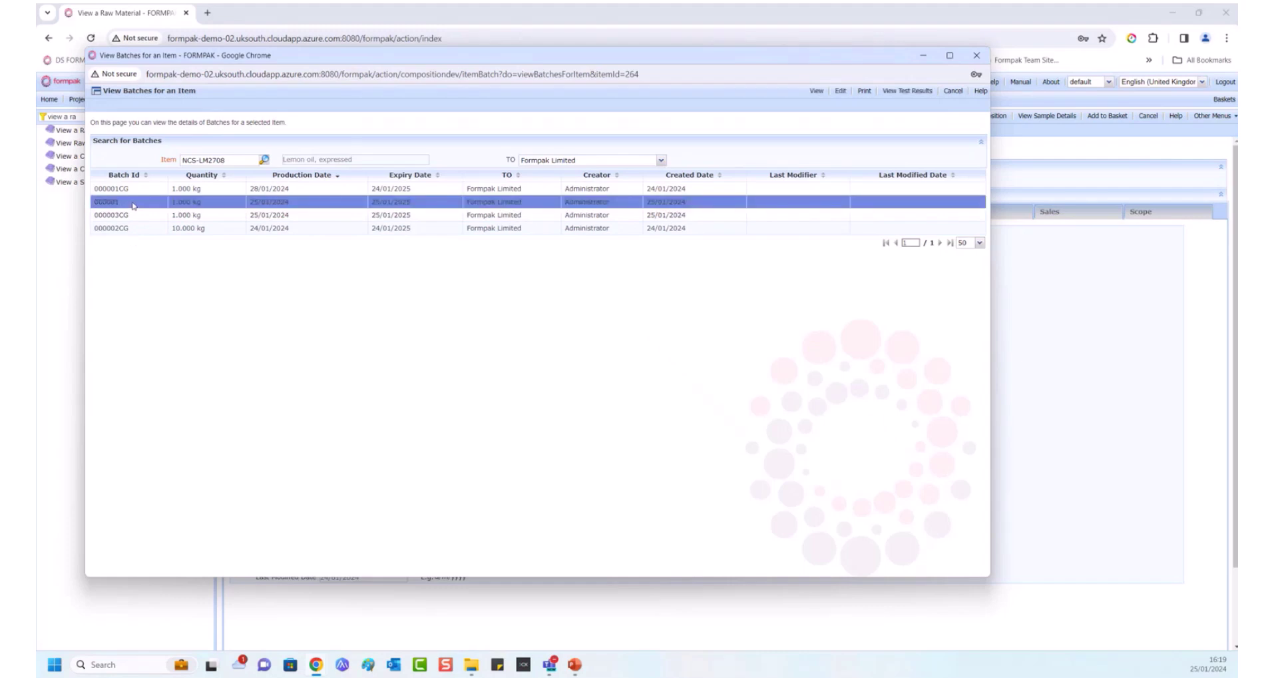
pyautogui.click(906, 93)
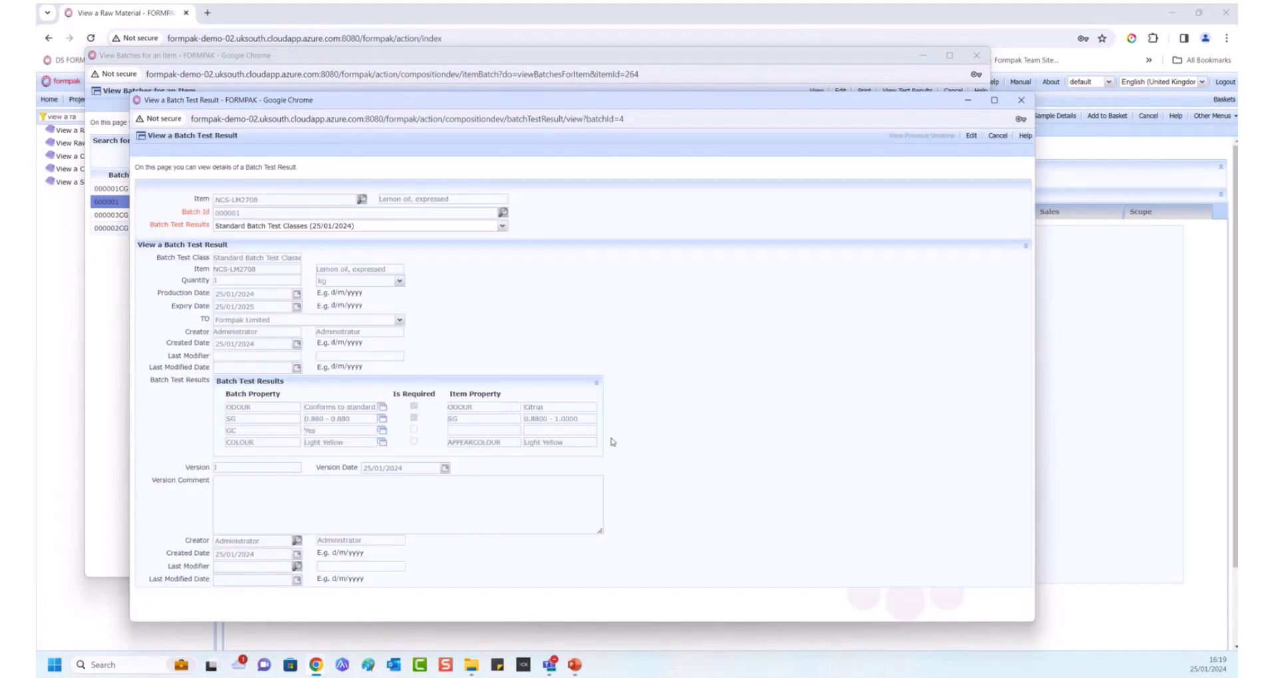
# Step: Edit the batch test result to set Colour to Dark Yellow, save it and close the result window
pyautogui.click(973, 137)
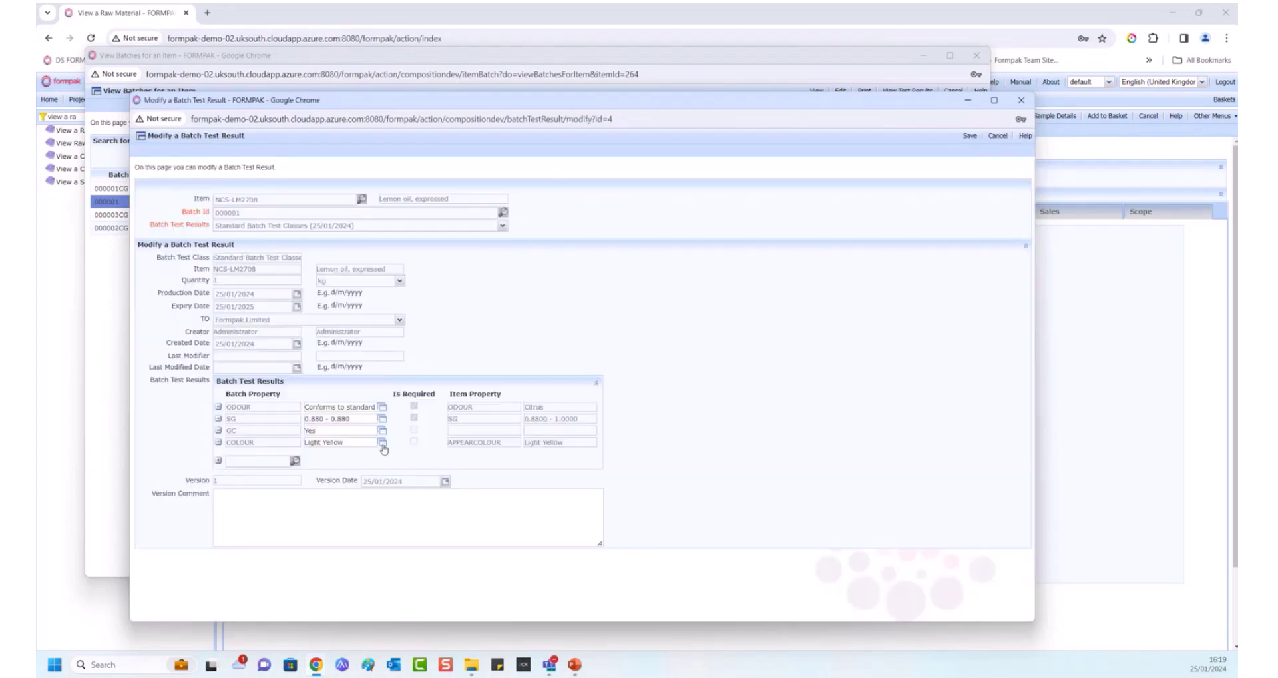
pyautogui.click(382, 444)
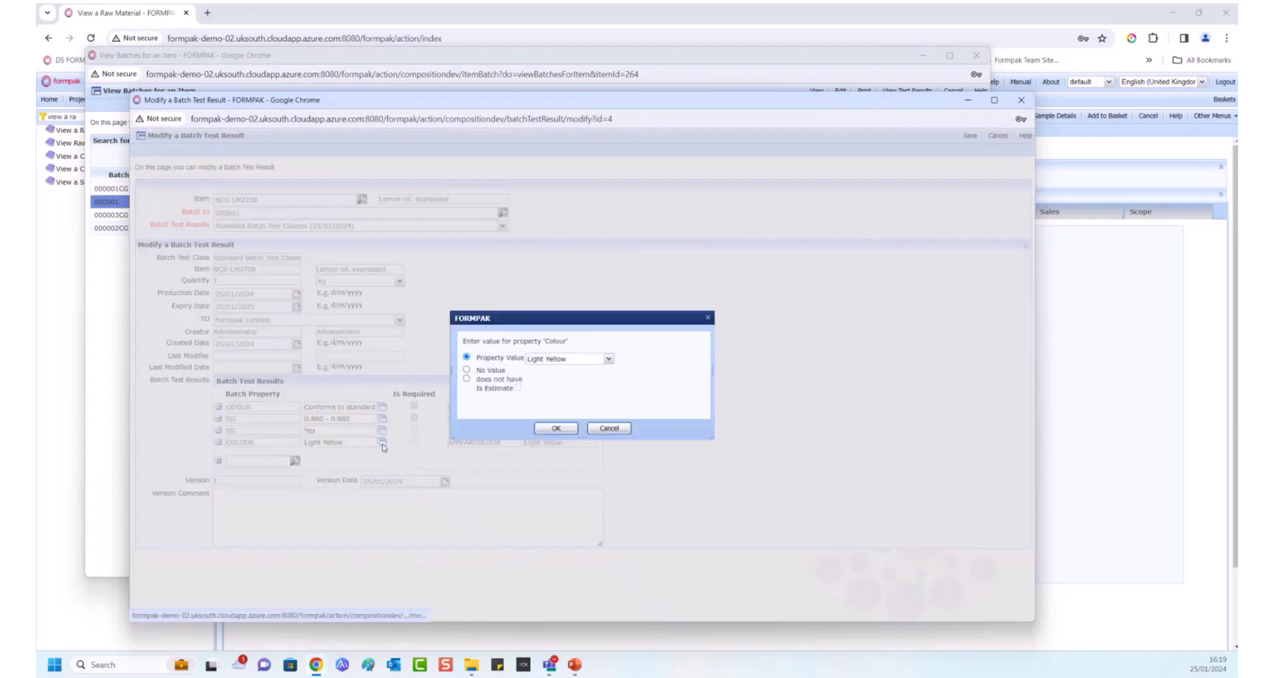
pyautogui.click(609, 359)
pyautogui.click(569, 408)
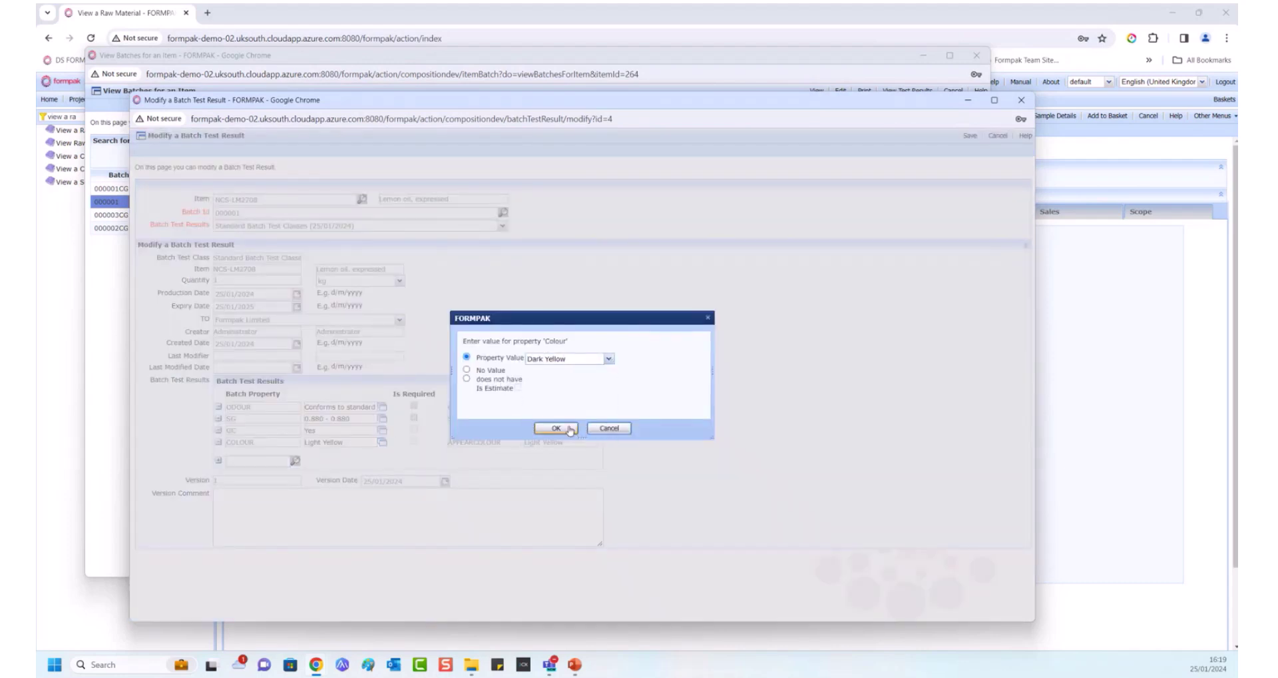
pyautogui.click(556, 428)
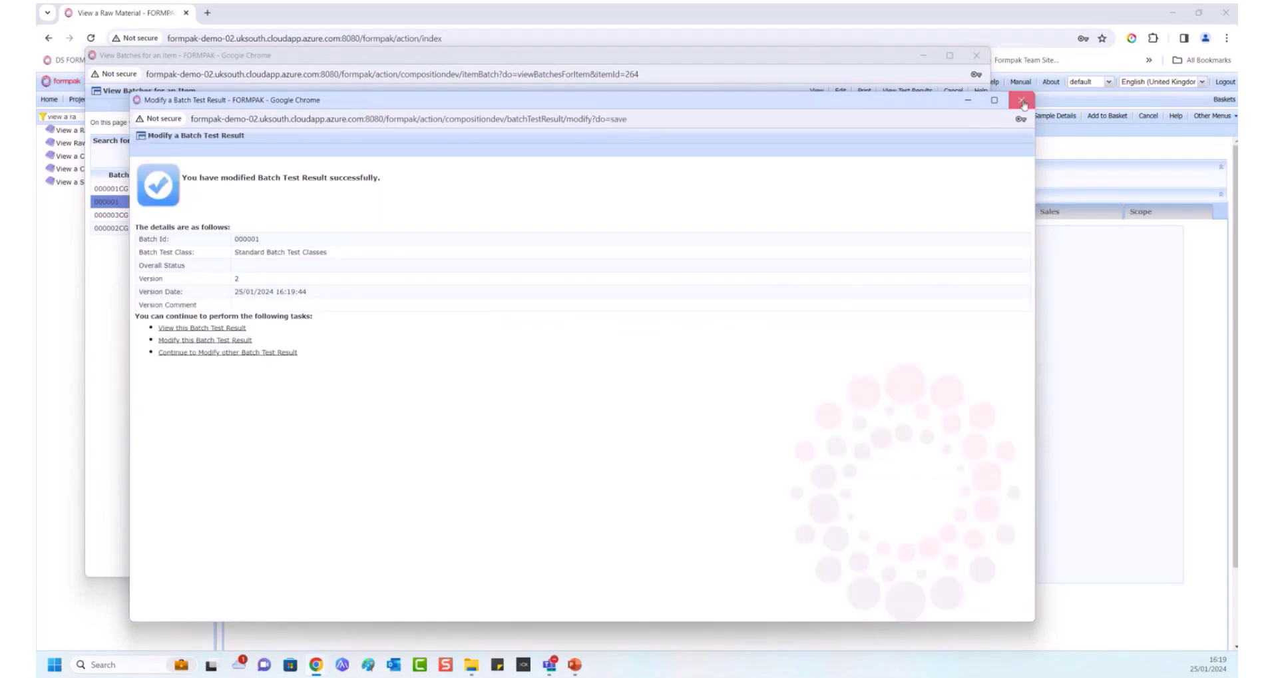
pyautogui.click(1023, 102)
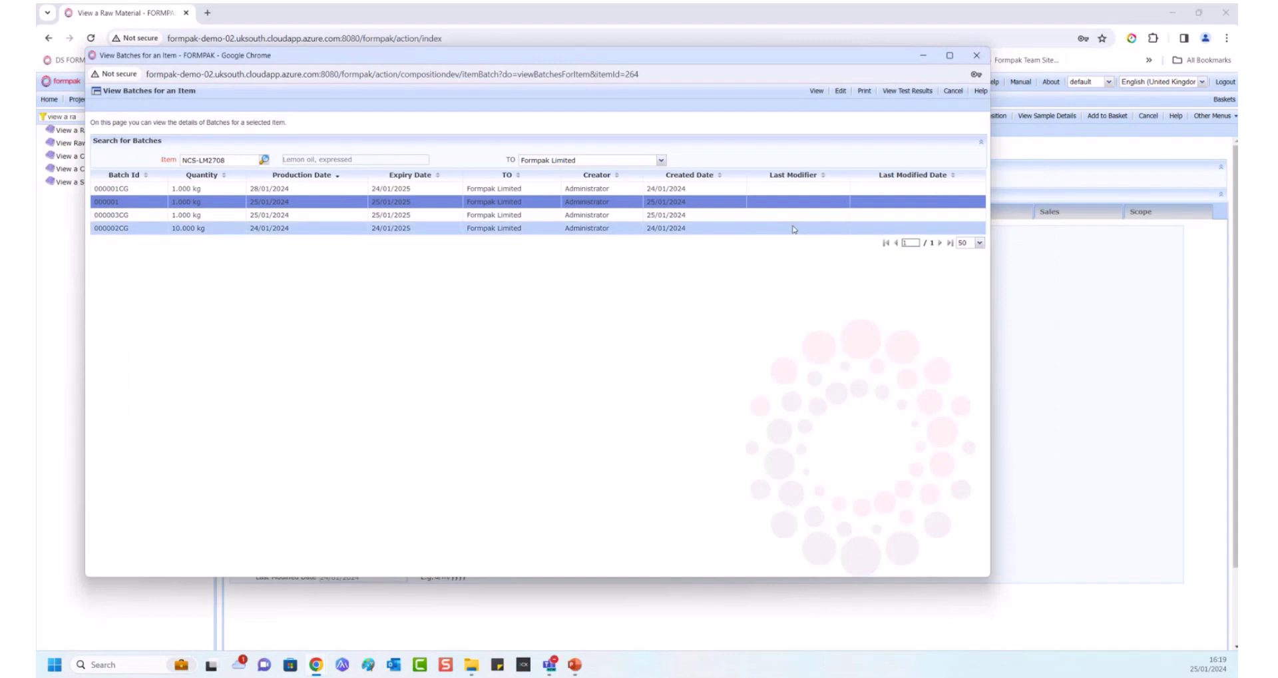
# Step: Review version 1 among the previous versions of batch 000001's test result and return to the raw material page
pyautogui.click(898, 92)
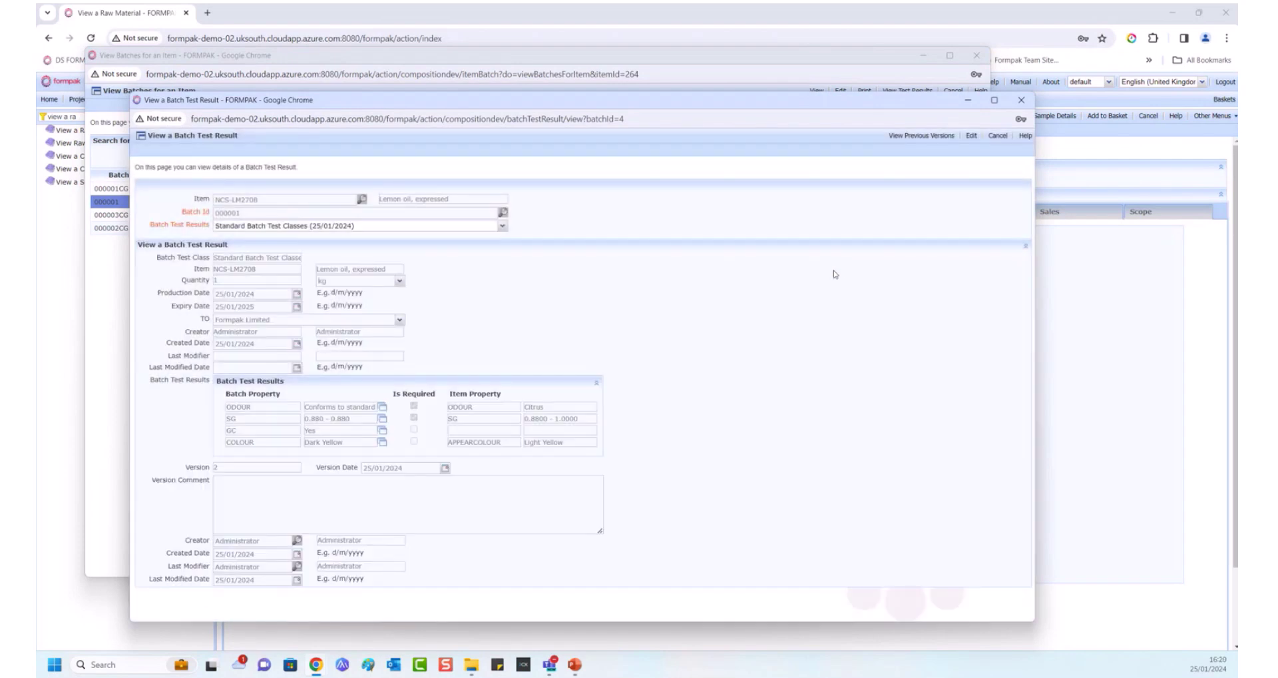
pyautogui.click(918, 139)
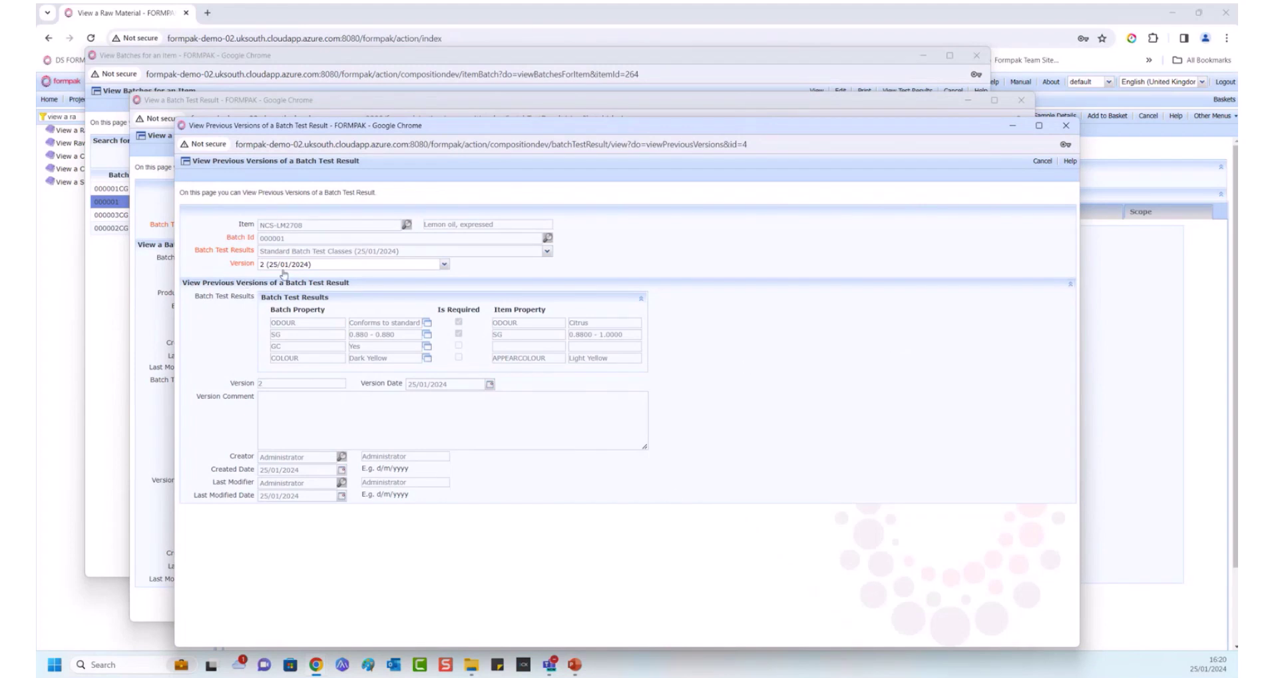
pyautogui.click(444, 264)
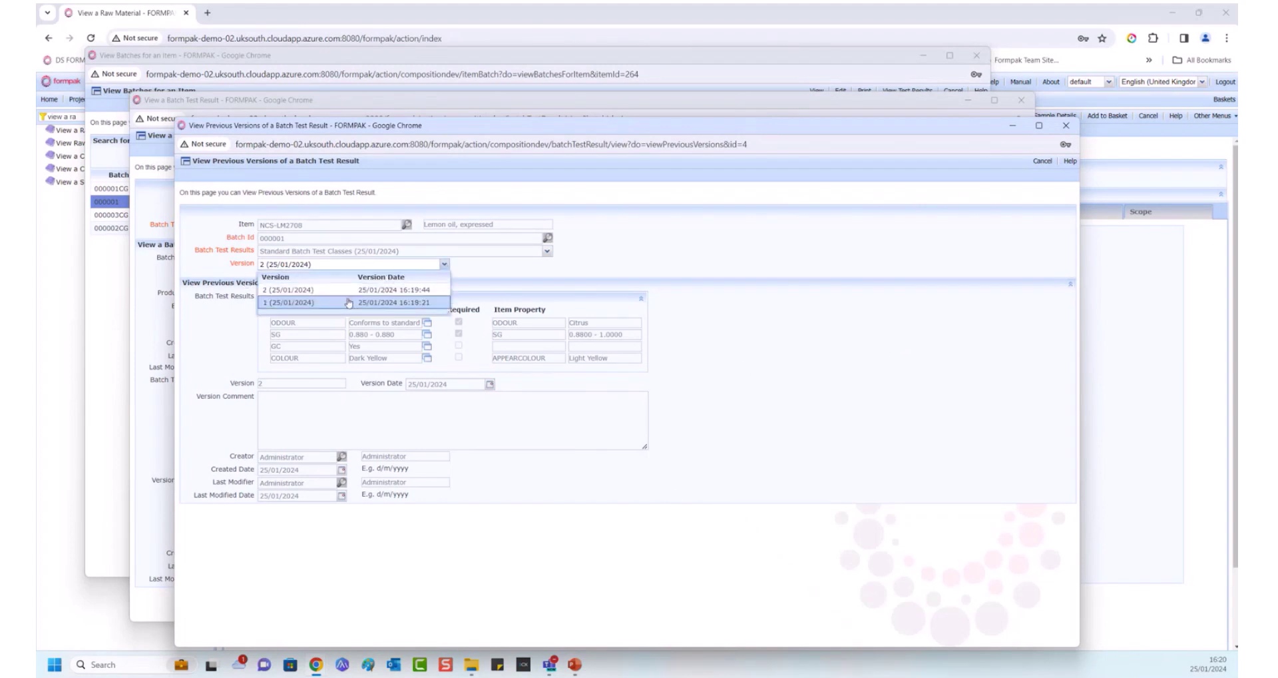
pyautogui.click(349, 303)
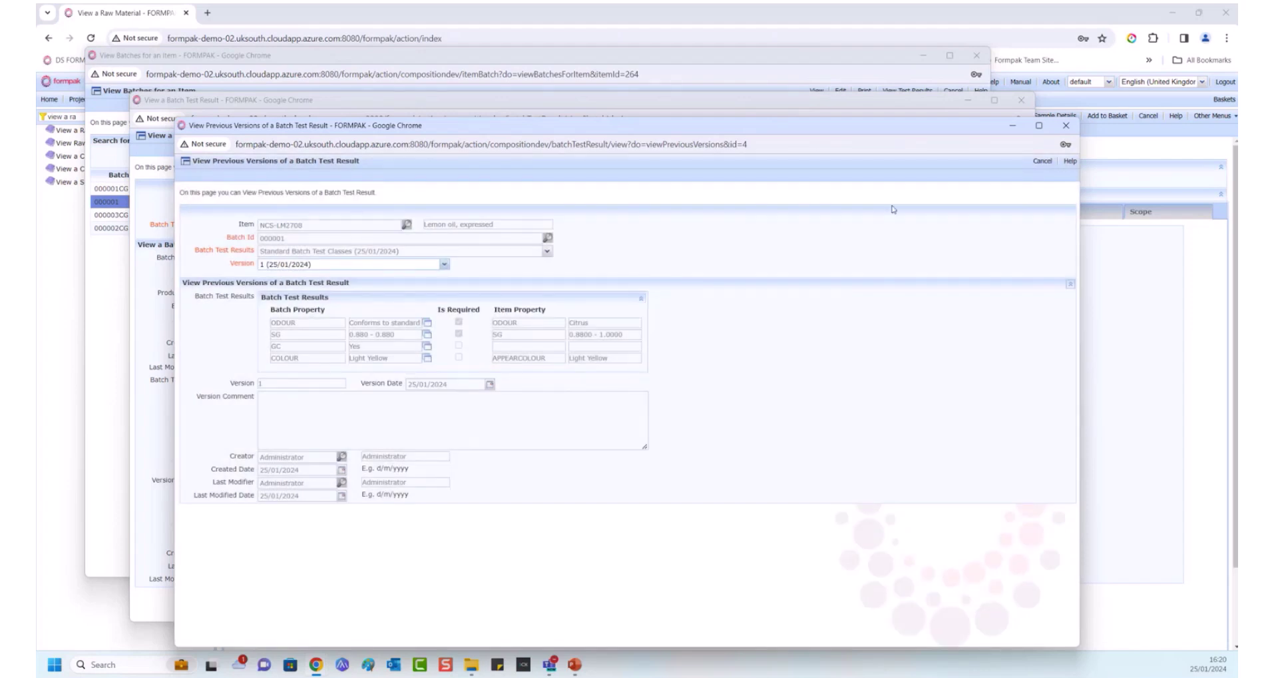
pyautogui.click(1065, 126)
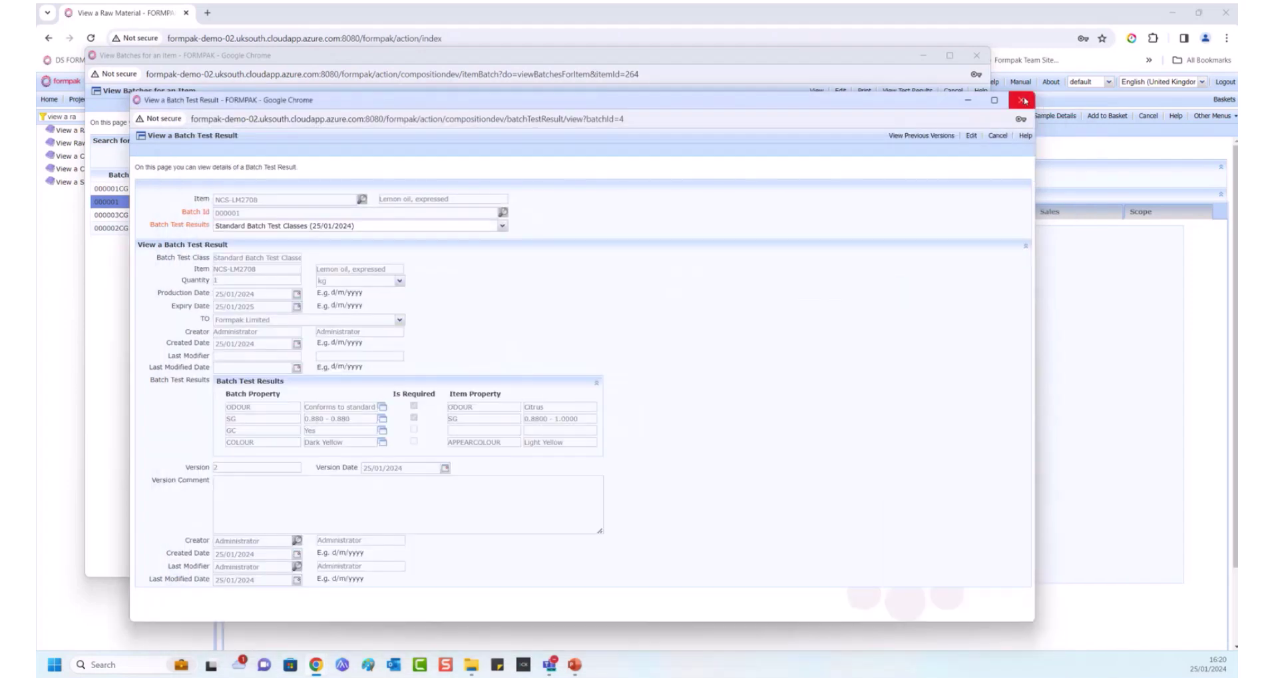
pyautogui.click(1023, 100)
pyautogui.click(976, 55)
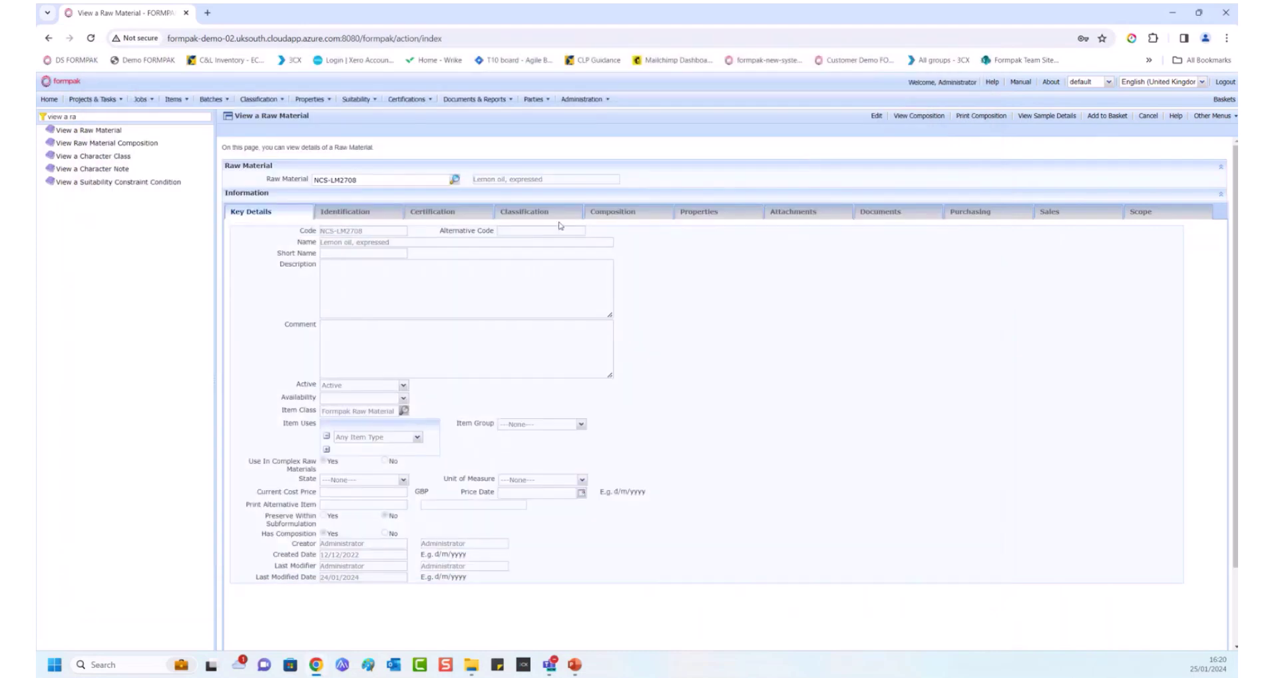
# Step: Copy the raw material code NCS-LM2708 from the raw material lookup
pyautogui.click(357, 180)
pyautogui.moveTo(370, 181); pyautogui.dragTo(308, 181)
pyautogui.rightClick(315, 183)
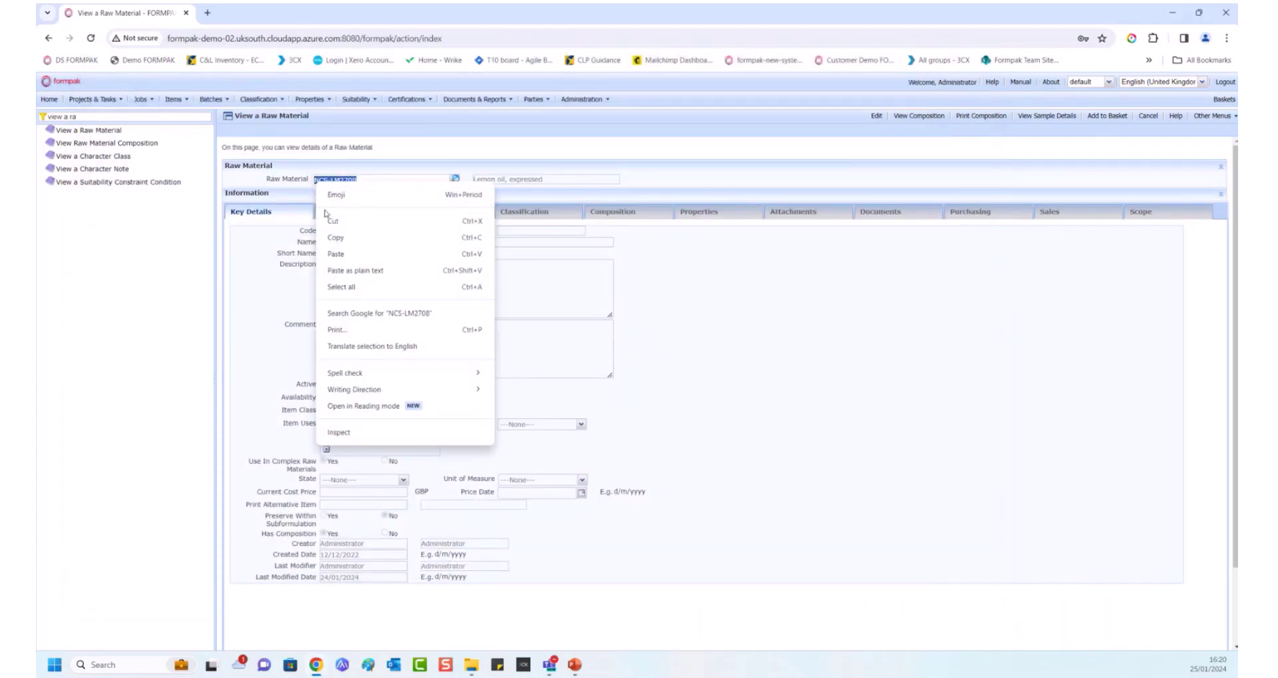
pyautogui.click(331, 240)
# Step: Find the function for printing a document for an item by filtering on "print a doc" and open it
pyautogui.click(92, 118)
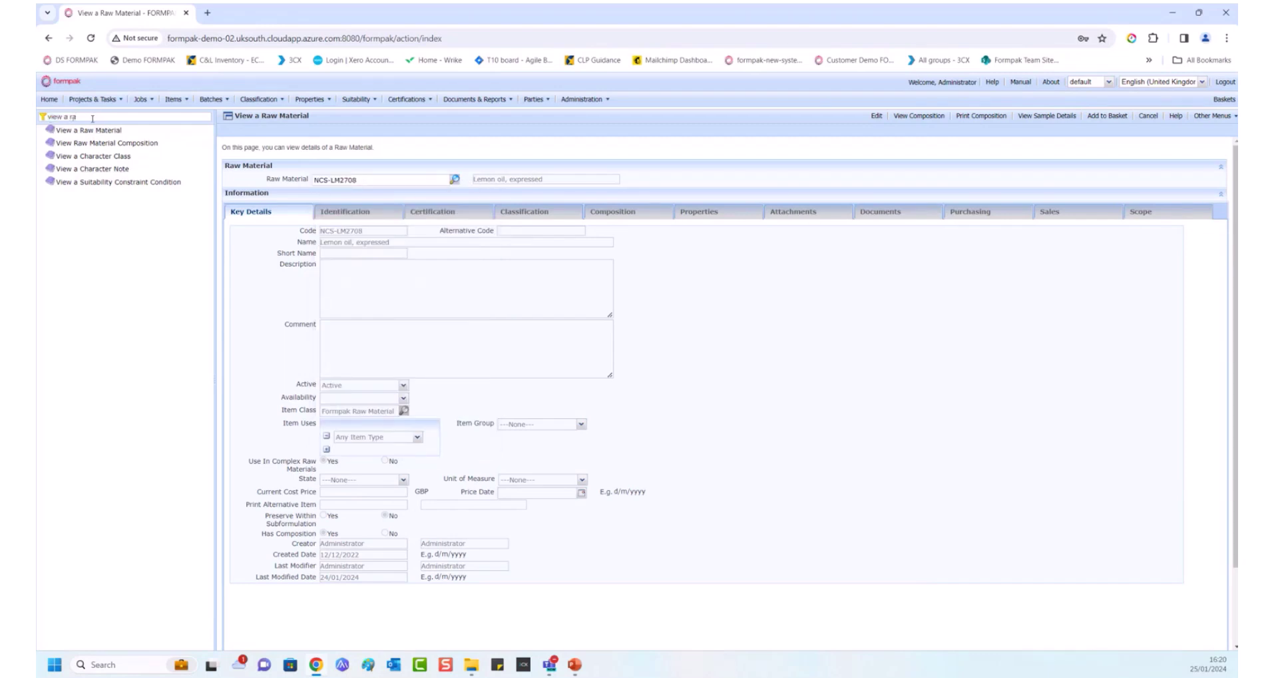
pyautogui.press('BackSpace')
pyautogui.press('BackSpace')
pyautogui.press('BackSpace')
pyautogui.press('BackSpace')
pyautogui.press('BackSpace')
pyautogui.press('BackSpace')
pyautogui.press('BackSpace')
pyautogui.press('BackSpace')
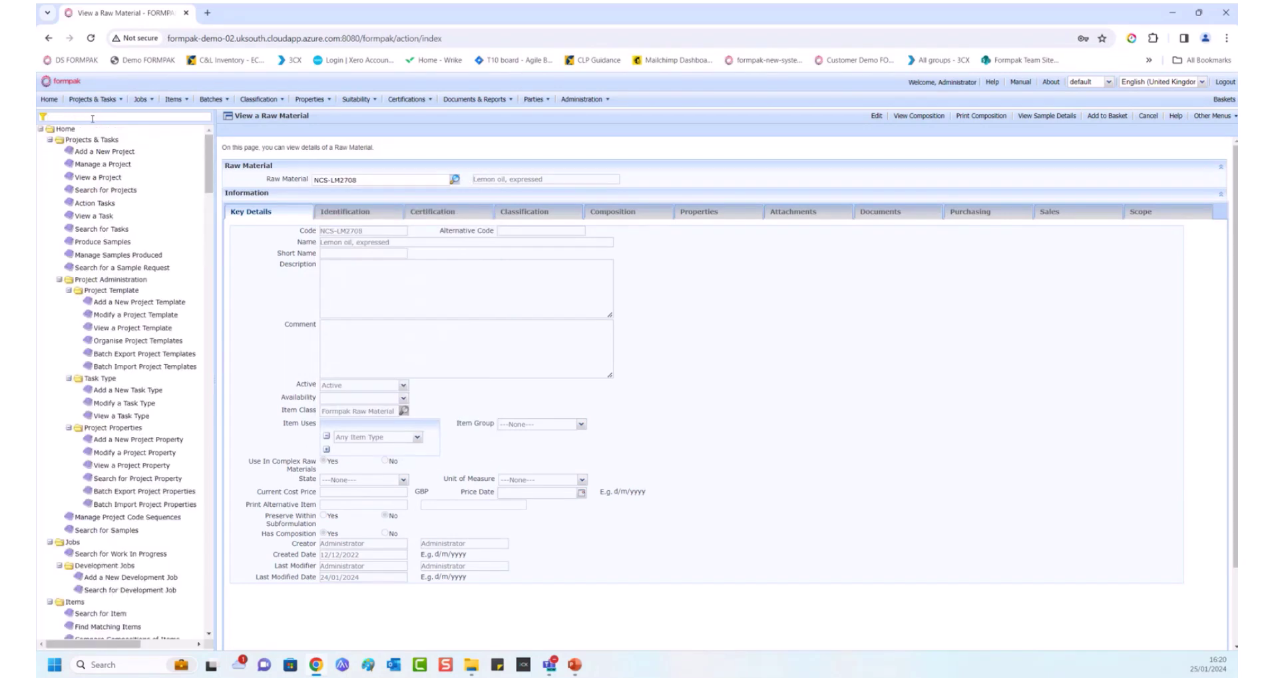
pyautogui.write('print a')
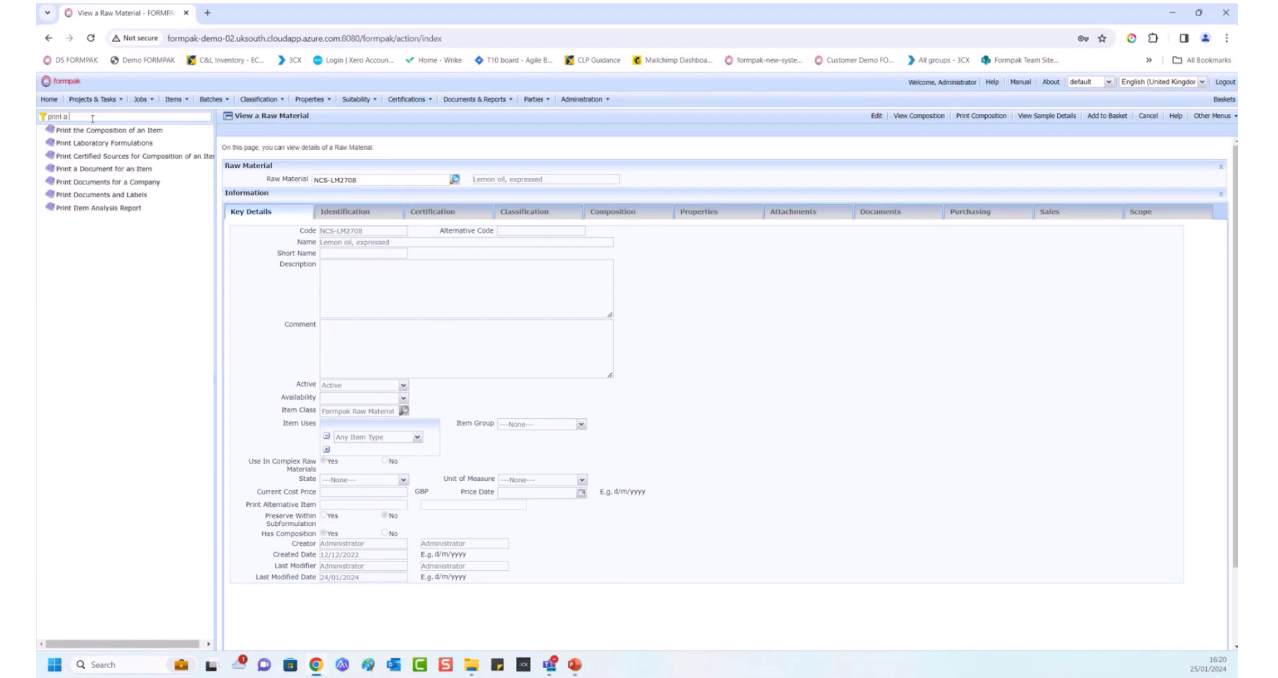
pyautogui.write(' doc')
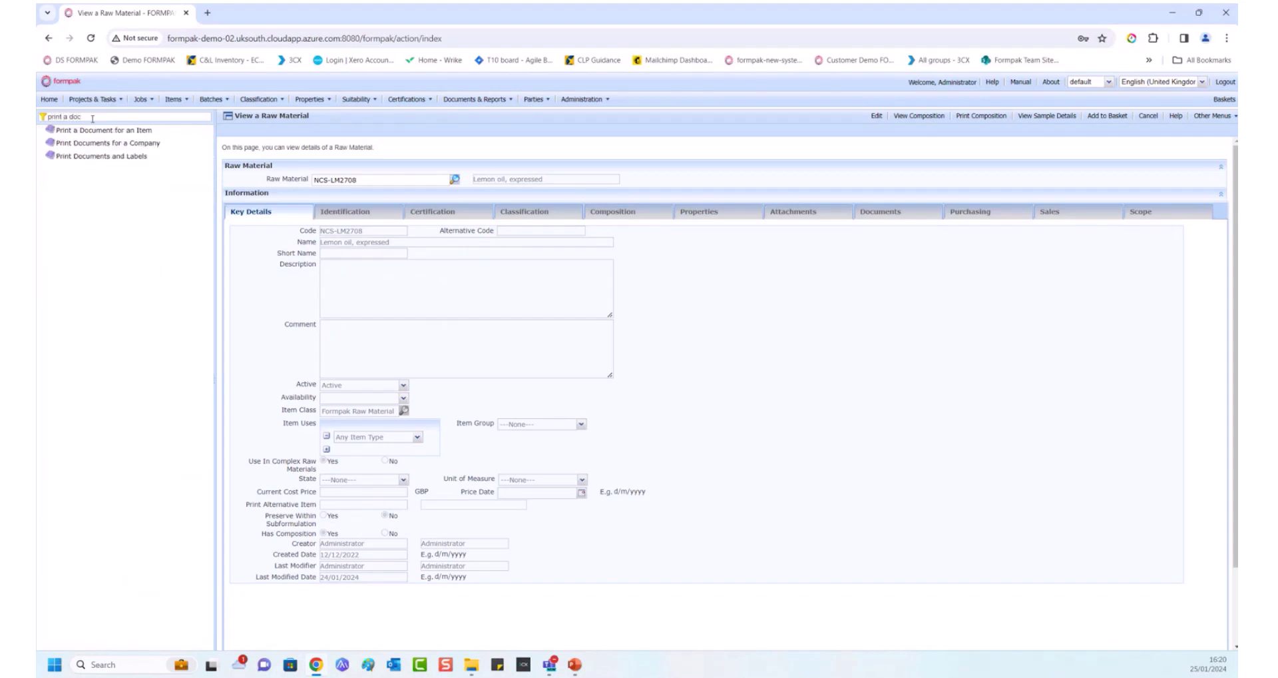
pyautogui.click(97, 131)
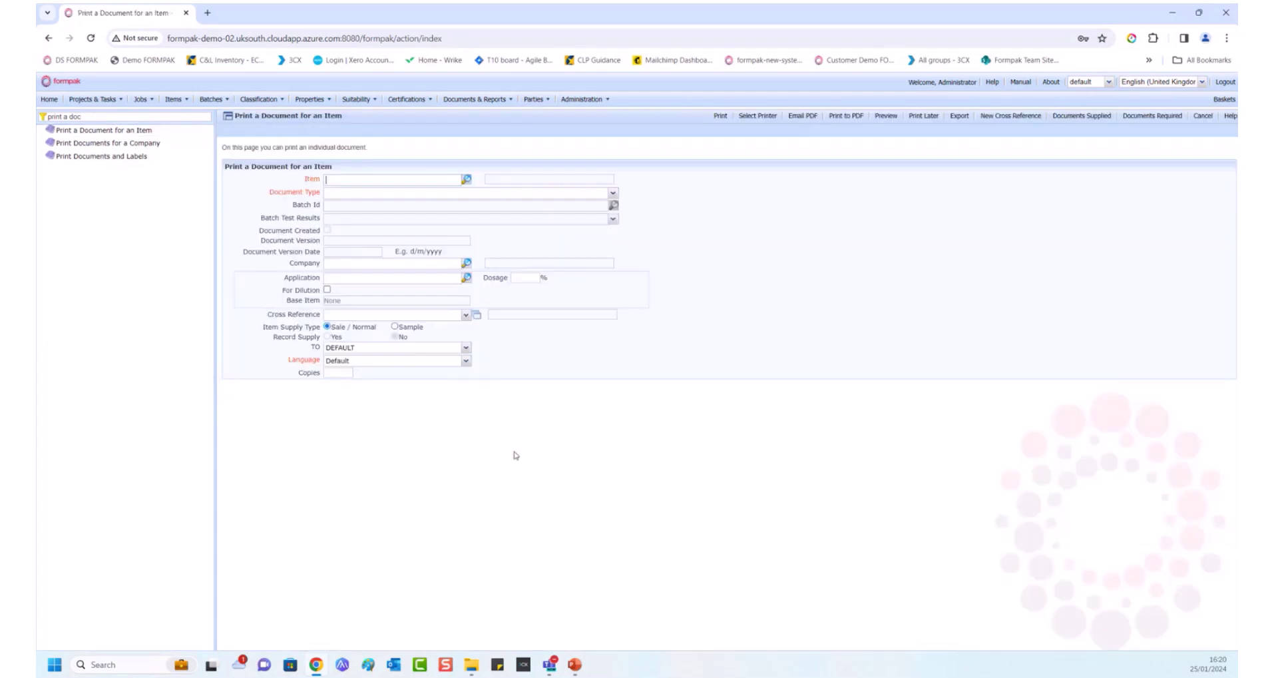
# Step: Generate a PDF Certificate of Analysis for Batches for item NCS-LM2708, batch 000001, and close the PDF after viewing it
pyautogui.rightClick(327, 181)
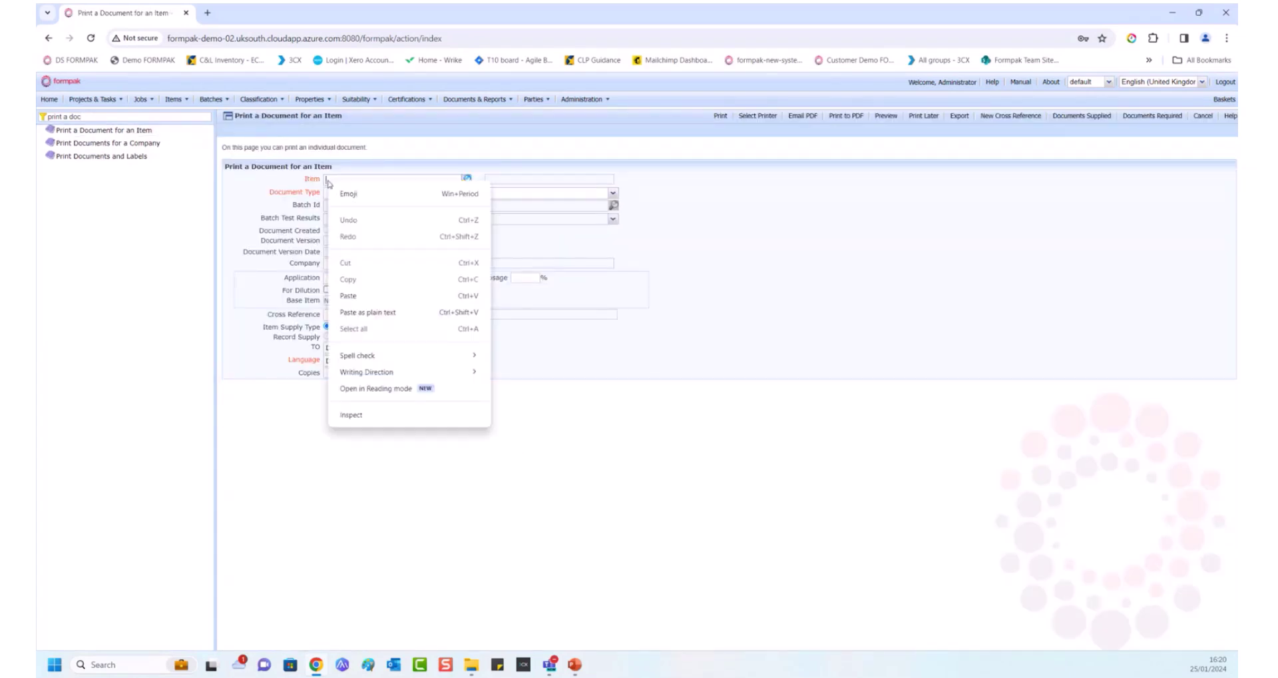
pyautogui.click(348, 295)
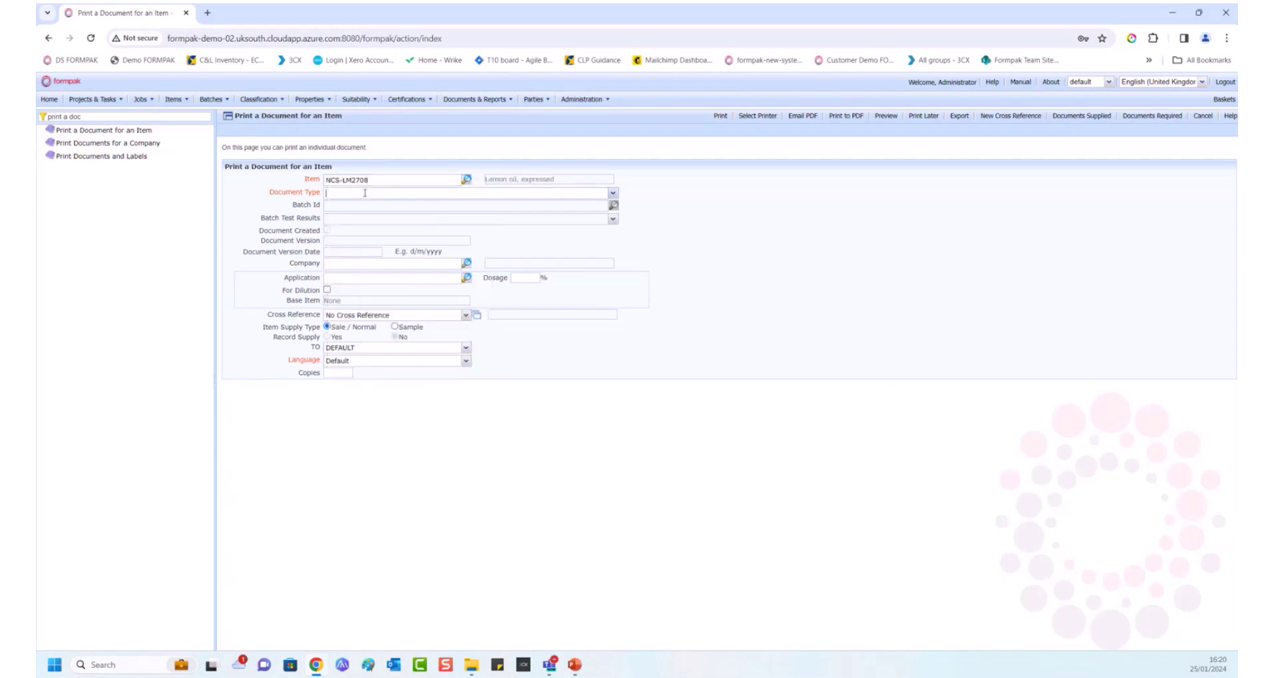
pyautogui.click(613, 194)
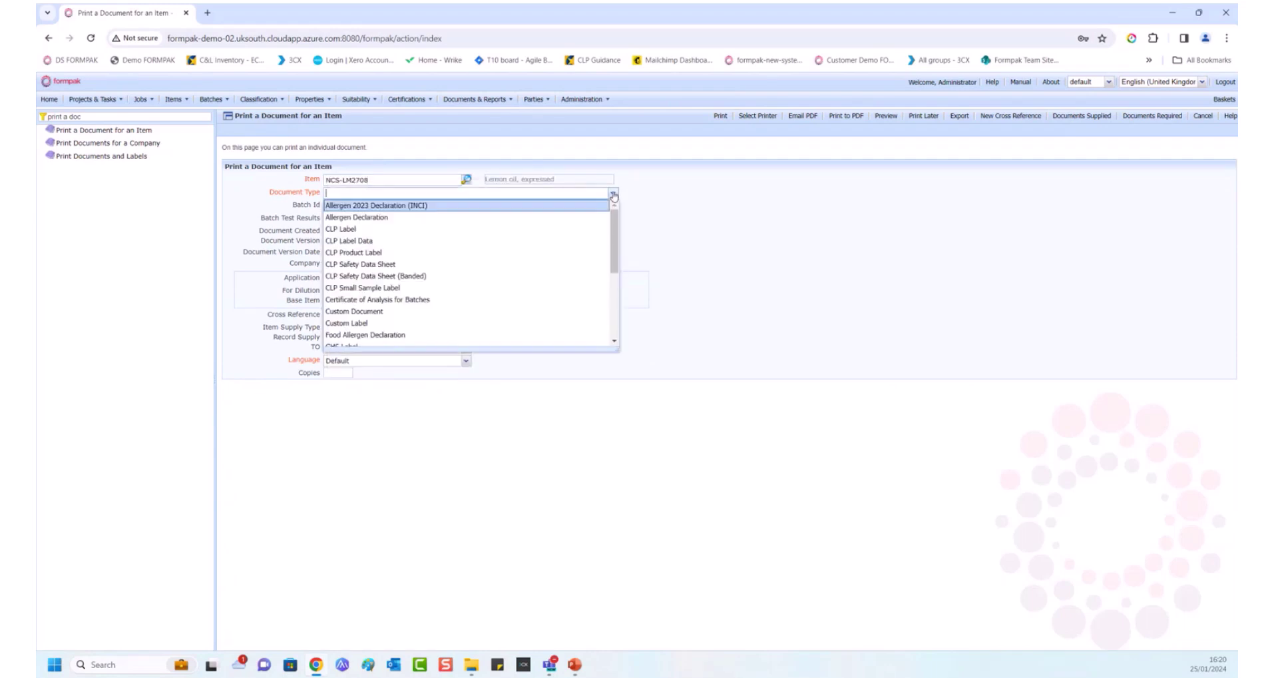
pyautogui.click(423, 299)
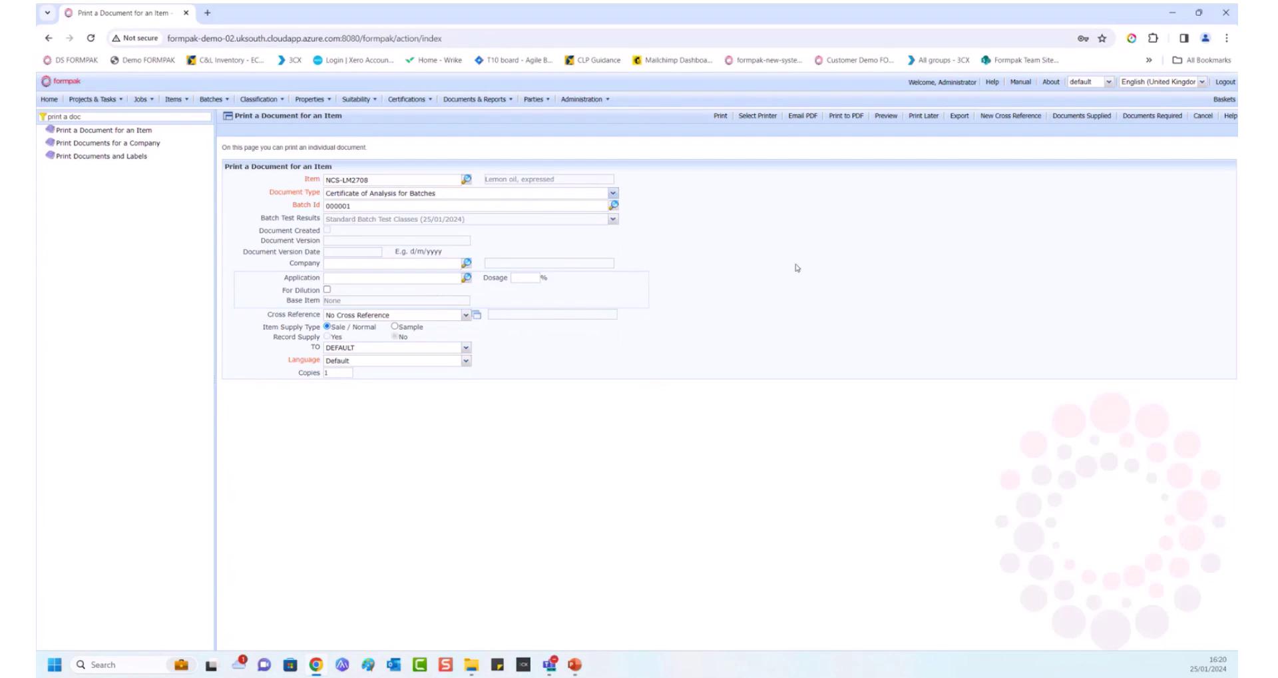
pyautogui.click(846, 117)
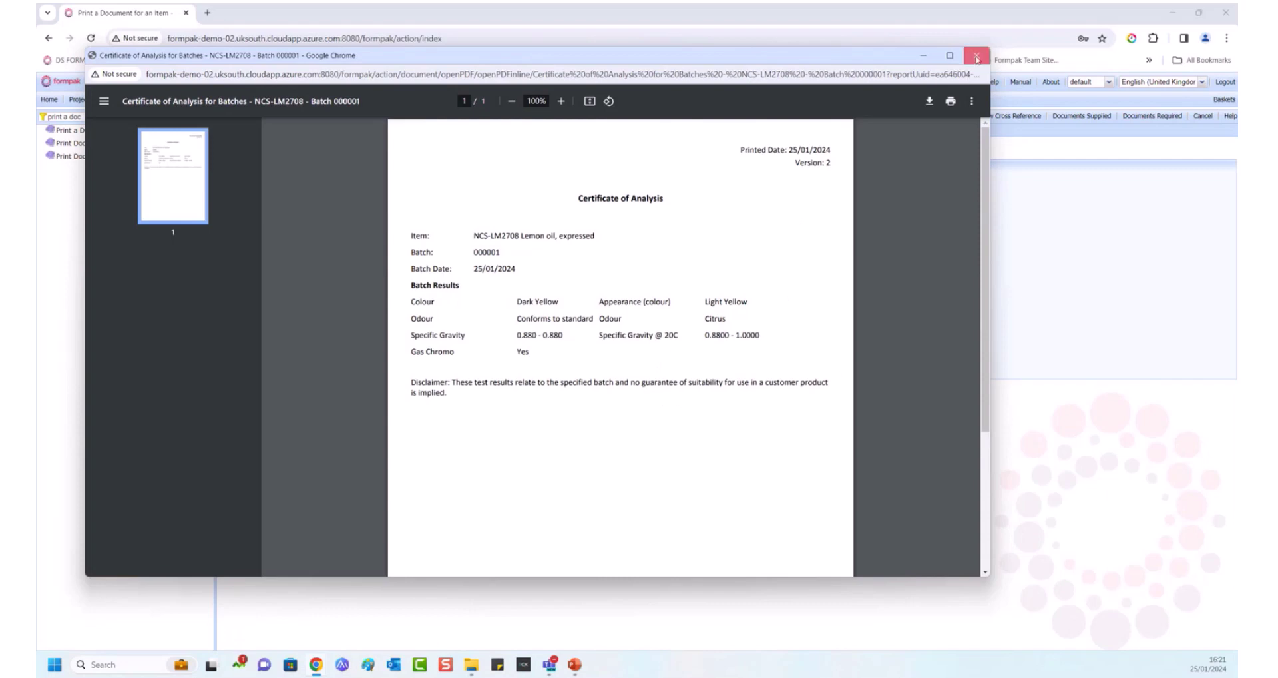
pyautogui.click(976, 58)
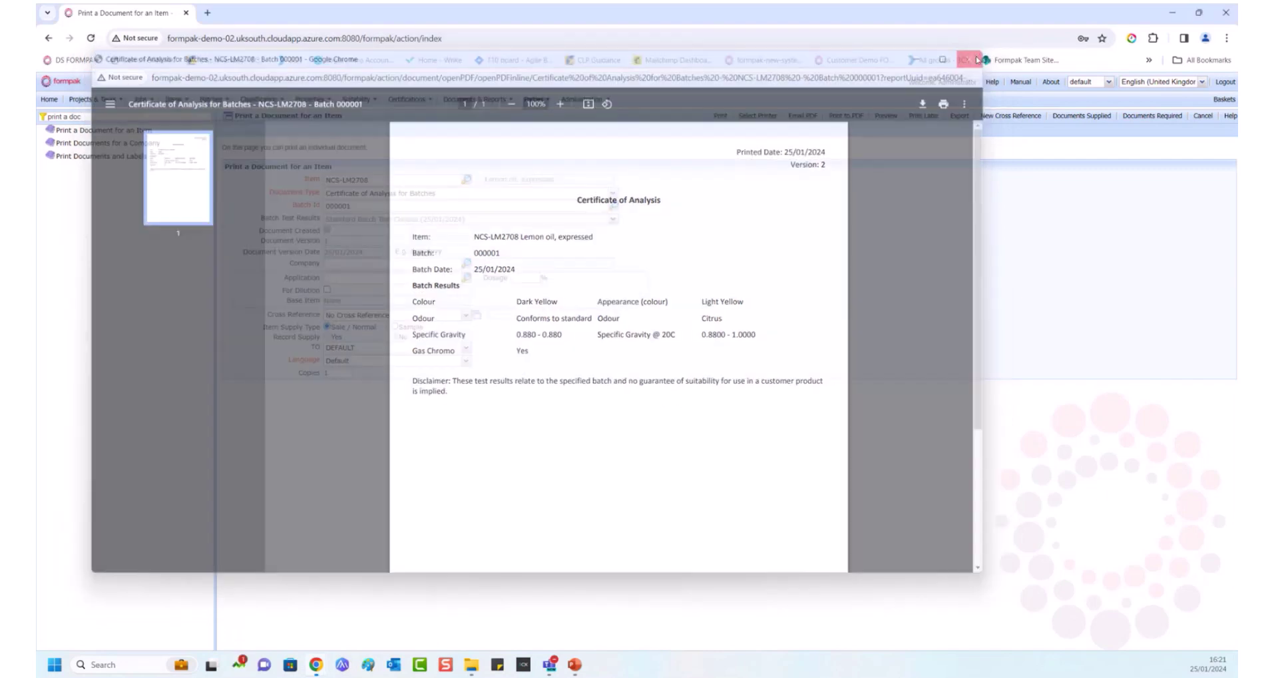